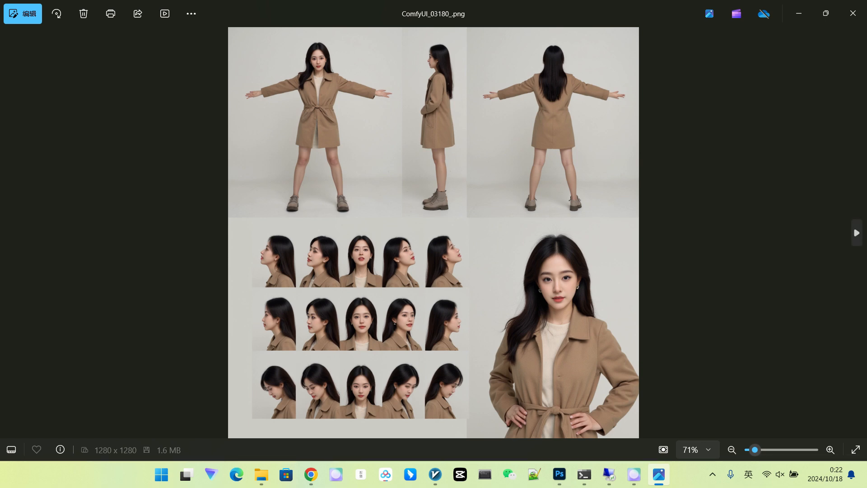
Browse the character sheet images one by one, starting from ComfyUI_03180_.png, and close the viewer.
left_click(857, 233)
left_click(856, 233)
left_click(857, 233)
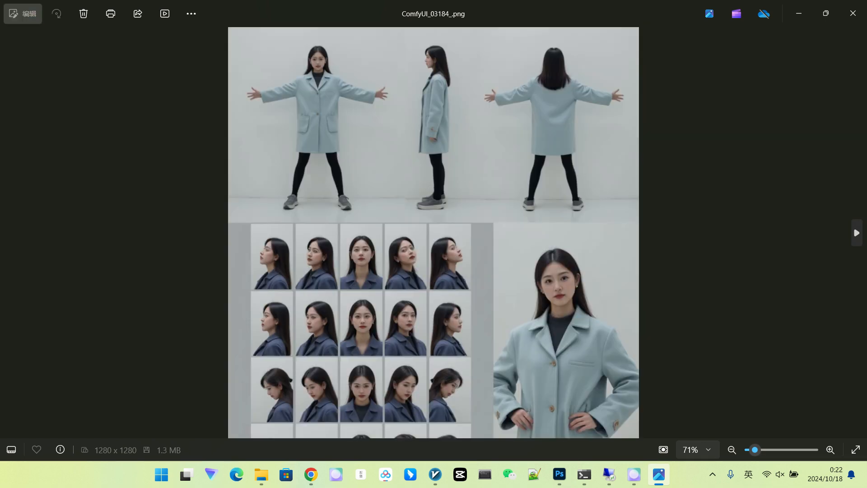
left_click(857, 233)
key("Right")
key("Right")
key("Right")
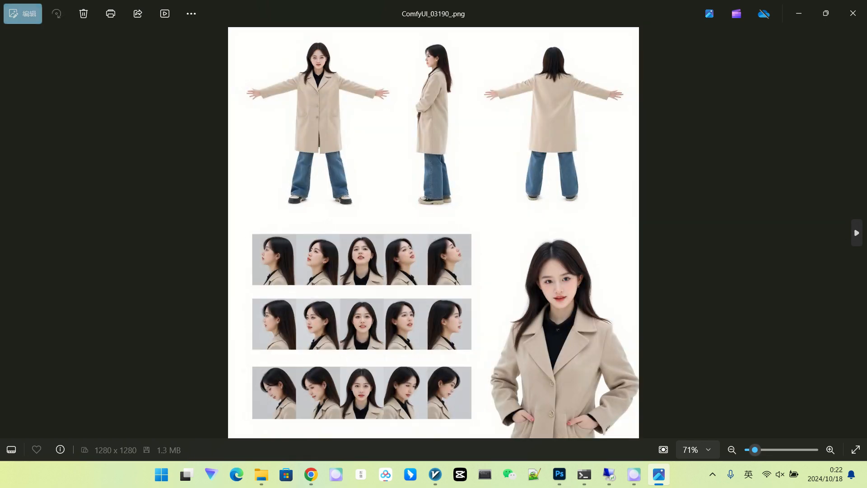
key("Right")
key("Right")
key("Right")
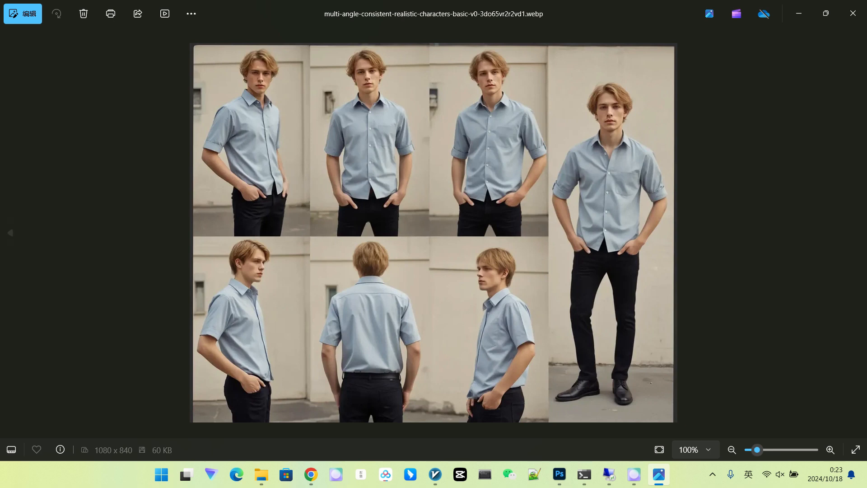
left_click(10, 232)
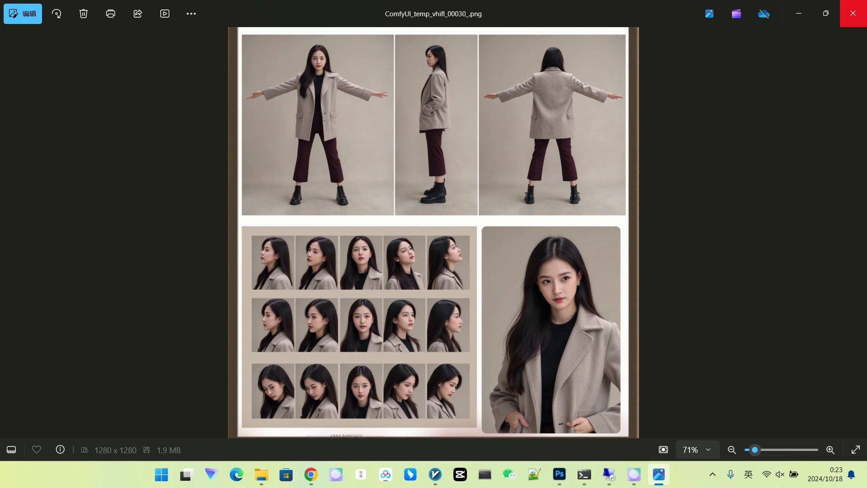
left_click(853, 13)
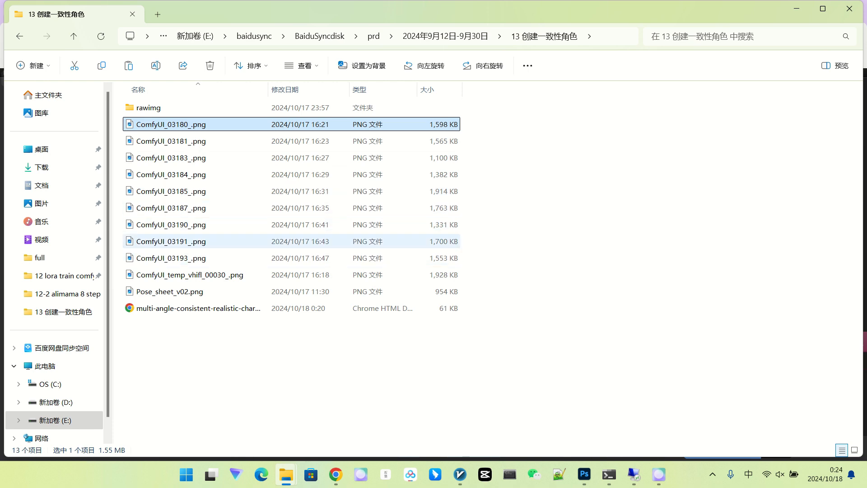
View Pose_sheet_v02.png, close it, and open the multi-angle-consistent-realistic-characters image from the same folder.
left_click(169, 291)
key("Return")
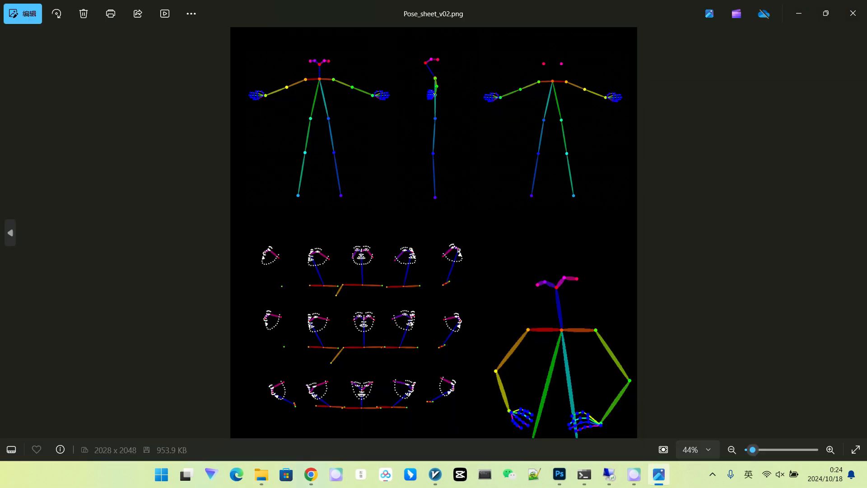
left_click(852, 13)
left_click(199, 308)
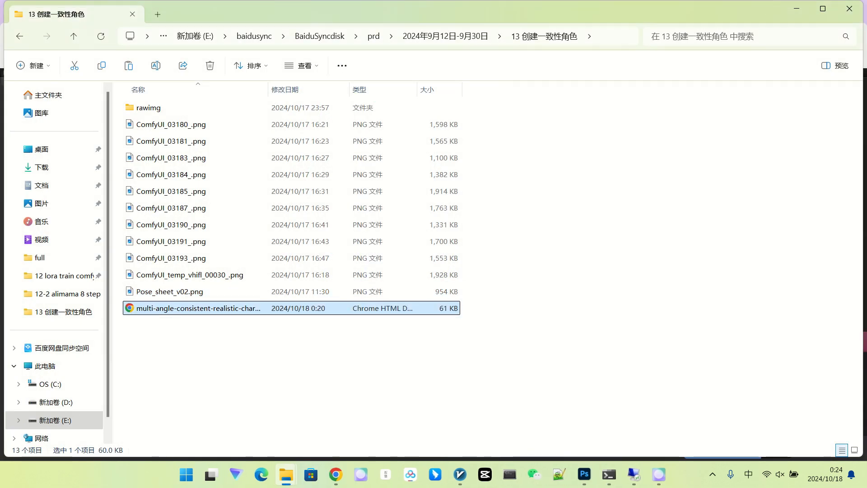
key("Return")
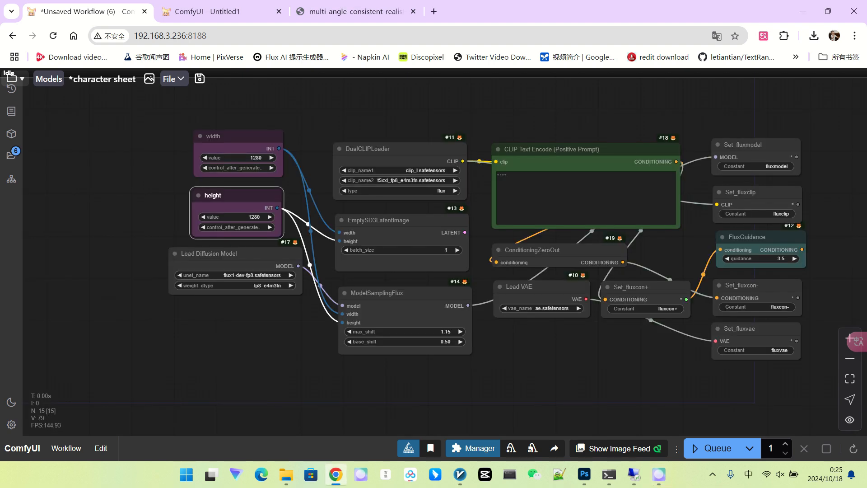
scroll(290, 187, "down", 5)
left_click_drag(288, 315, 365, 249)
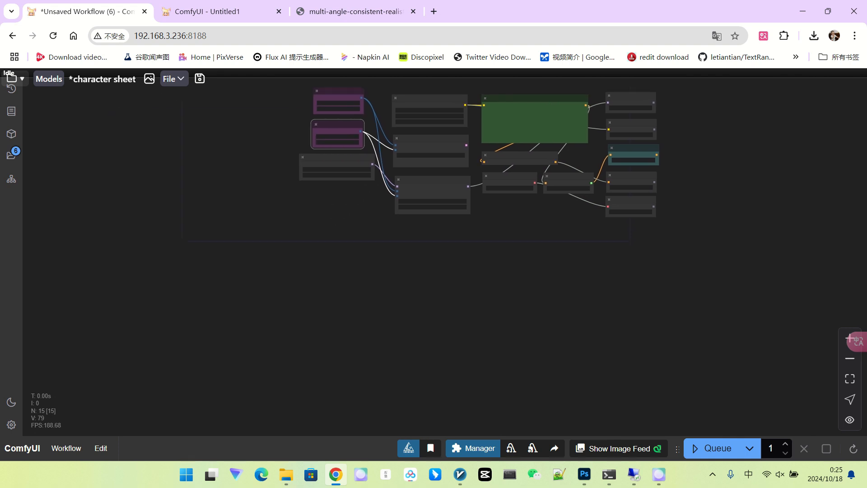
scroll(364, 248, "up", 3)
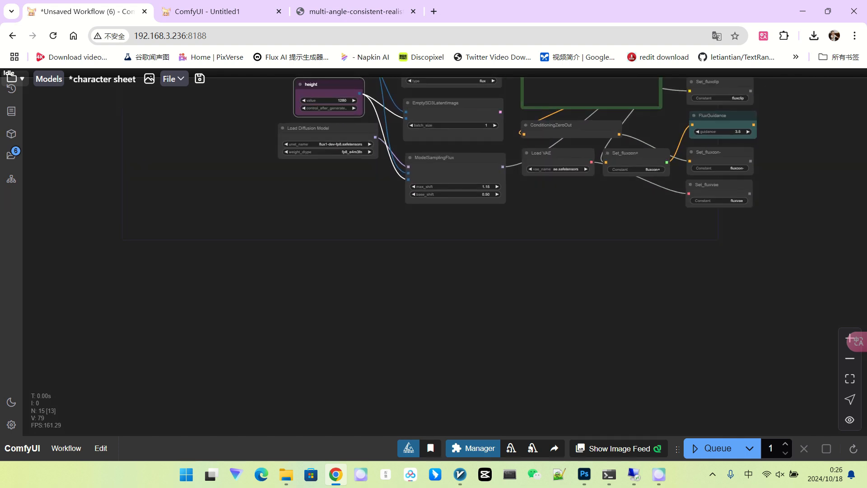
mouse_move(286, 474)
left_click(285, 416)
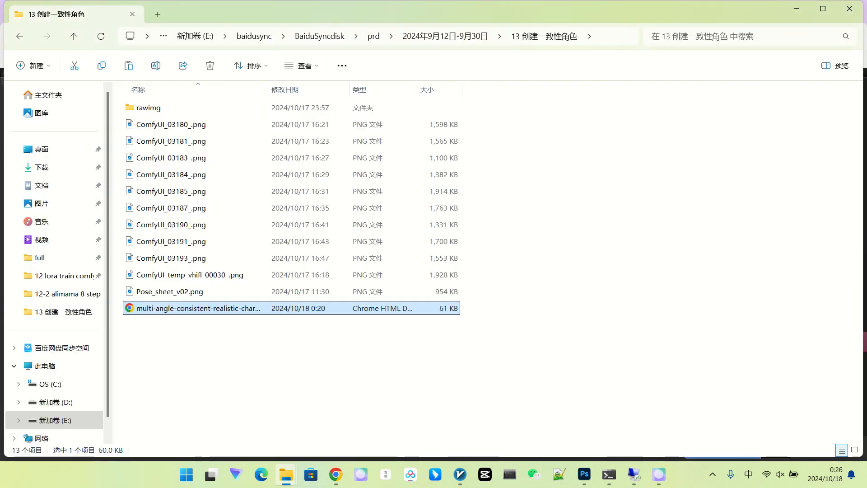
key("Return")
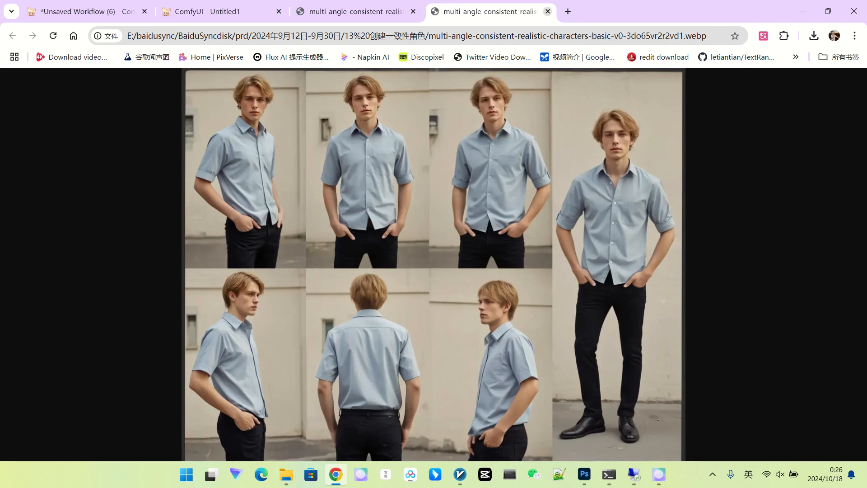
left_click(547, 11)
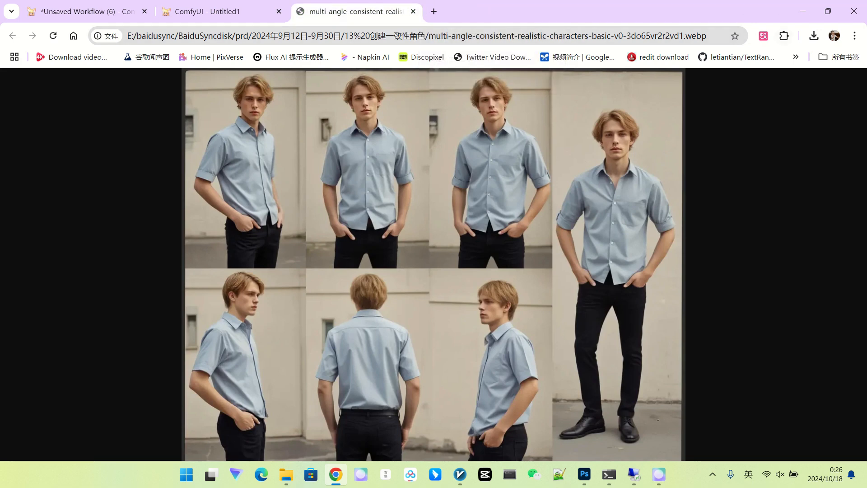
In ComfyUI, add a Load Image node below the model nodes and load the multi-angle-consistent-realistic-characters image into it.
left_click(803, 12)
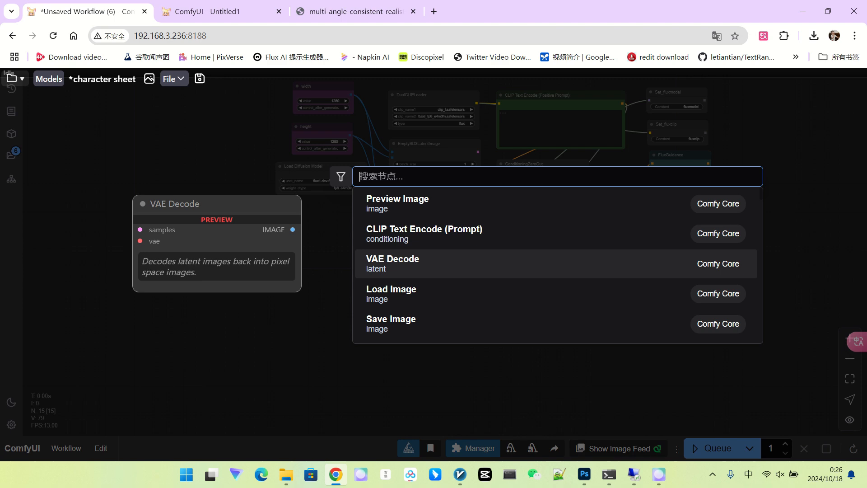
type("load")
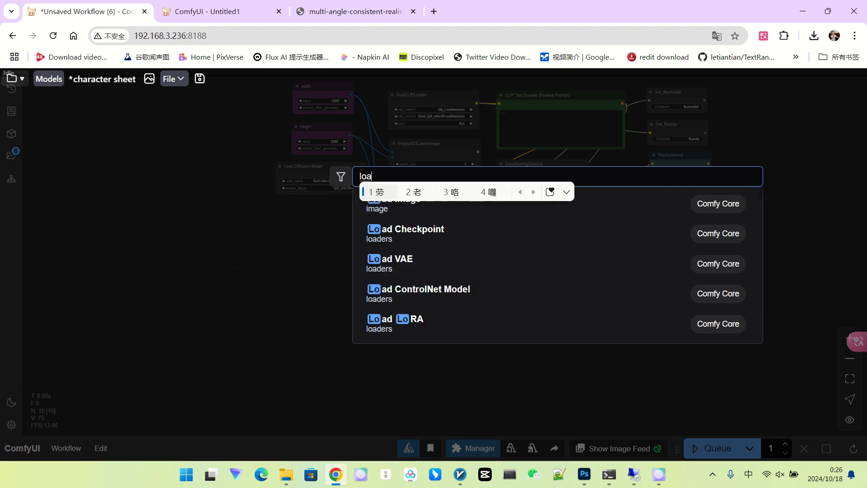
key("shift")
key("Return")
left_click(348, 284)
double_click(826, 114)
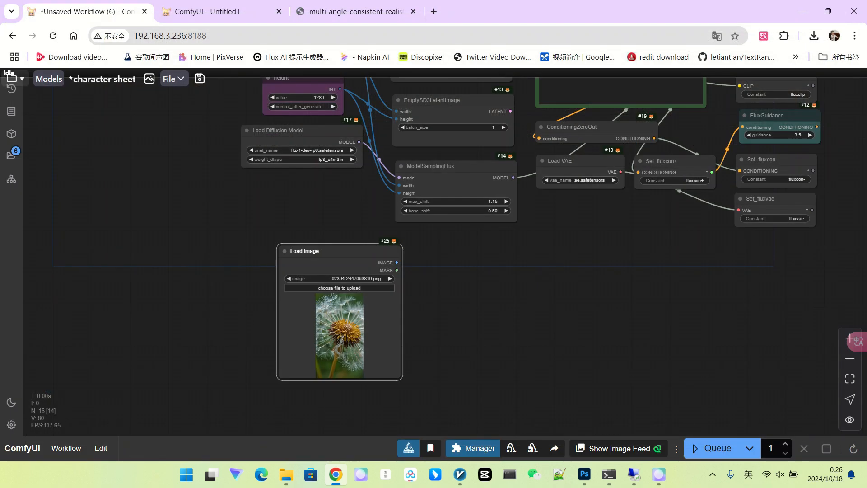
left_click_drag(304, 251, 221, 253)
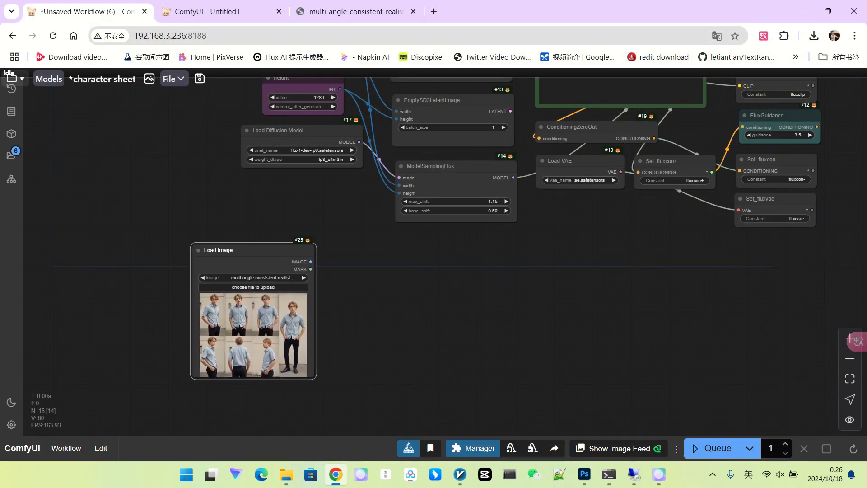
Add a Scale To Megapixels node fed by the Load Image node's image output and move Load Image aside to make room.
scroll(221, 253, "down", 2)
scroll(181, 253, "up", 2)
left_click_drag(316, 271, 459, 297)
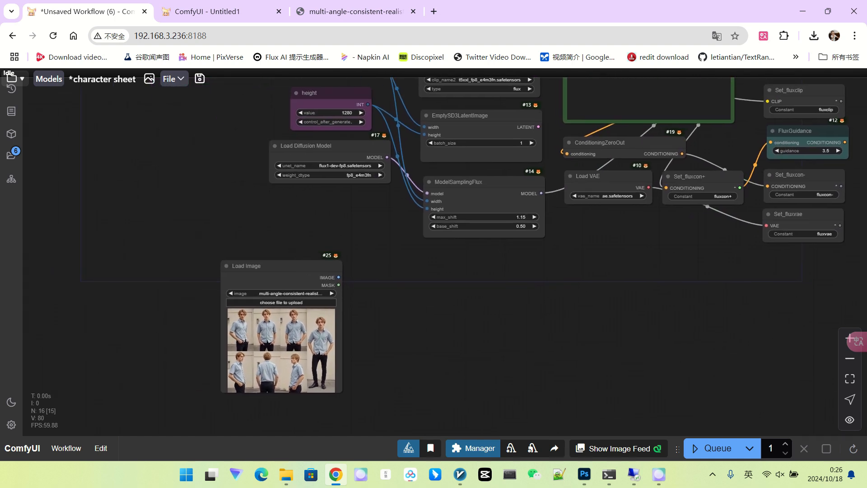
left_click_drag(253, 266, 185, 257)
Attach a Preview Image node to the Scale To Megapixels output and view the scaled image in its own browser tab.
left_click_drag(447, 279, 473, 266)
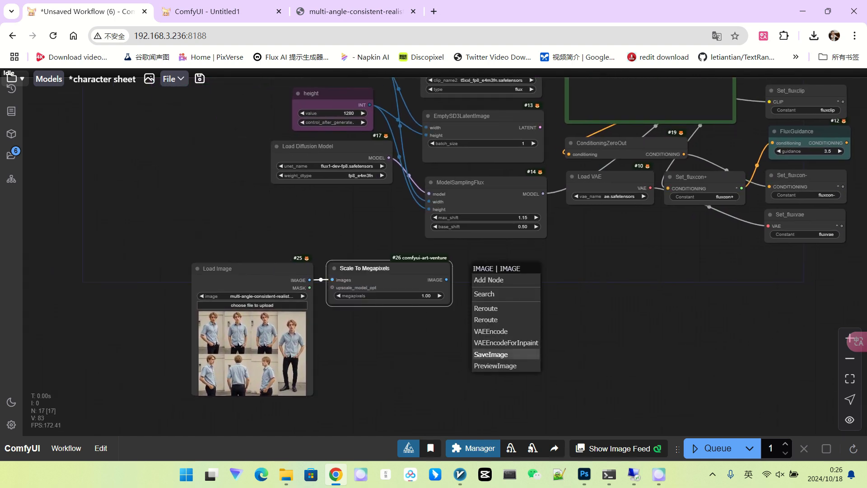
left_click(495, 366)
right_click(477, 289)
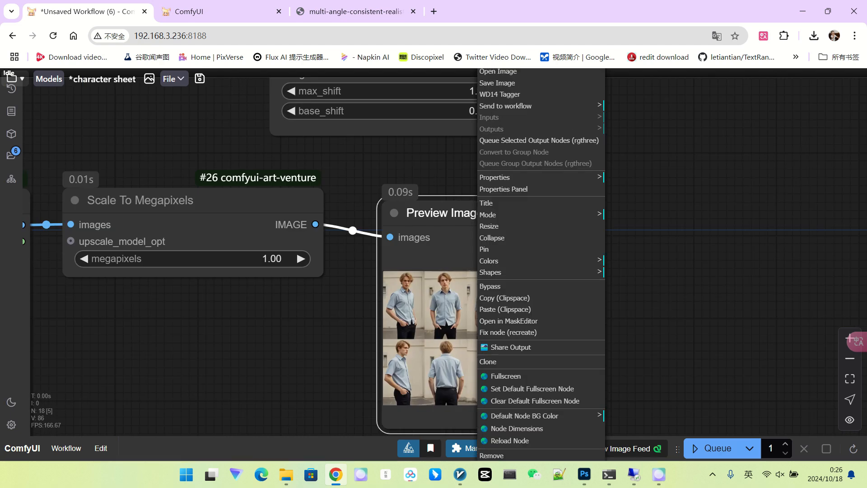
left_click(519, 106)
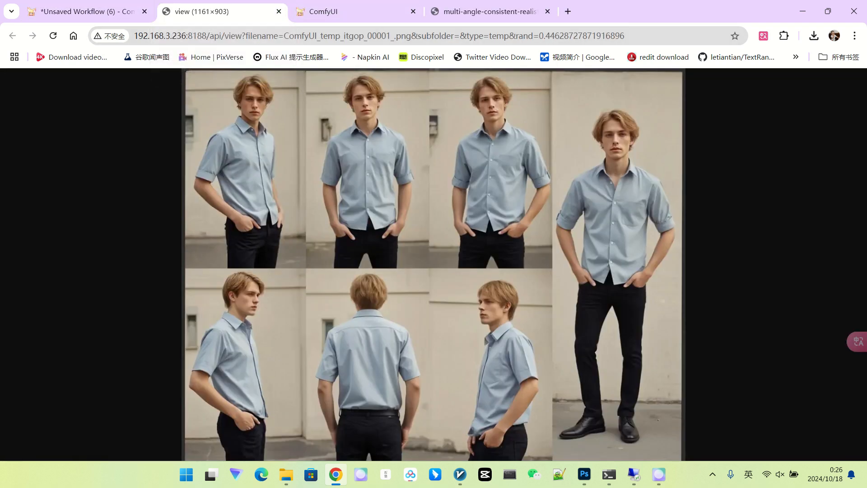
key("ctrl+shift+Tab")
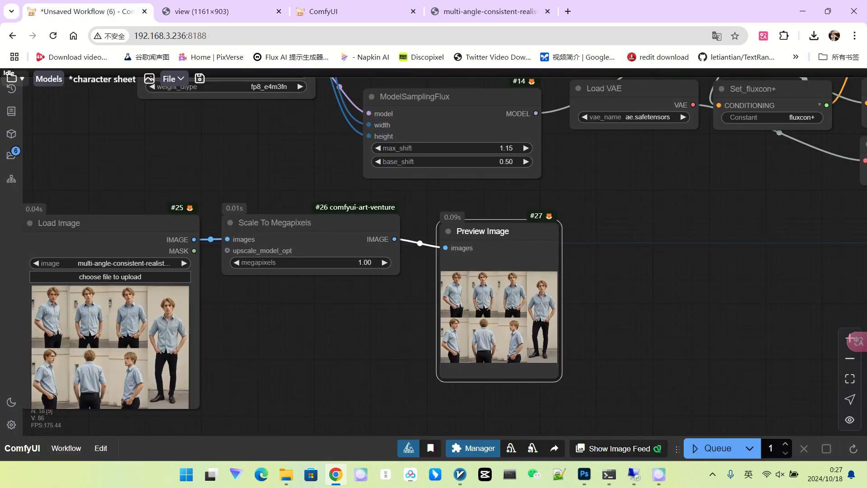
Rearrange the Load Image and Scale To Megapixels nodes side by side, leaving space before the preview.
left_click_drag(226, 237, 174, 235)
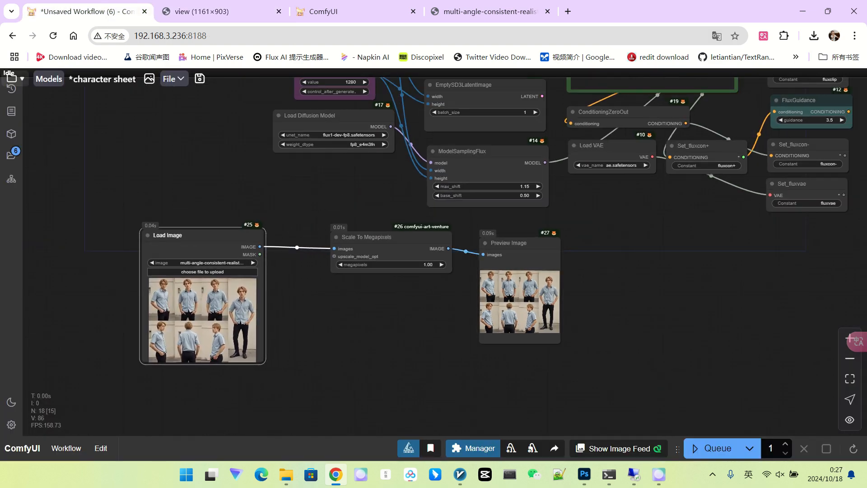
left_click_drag(362, 237, 309, 239)
scroll(371, 252, "up", 2)
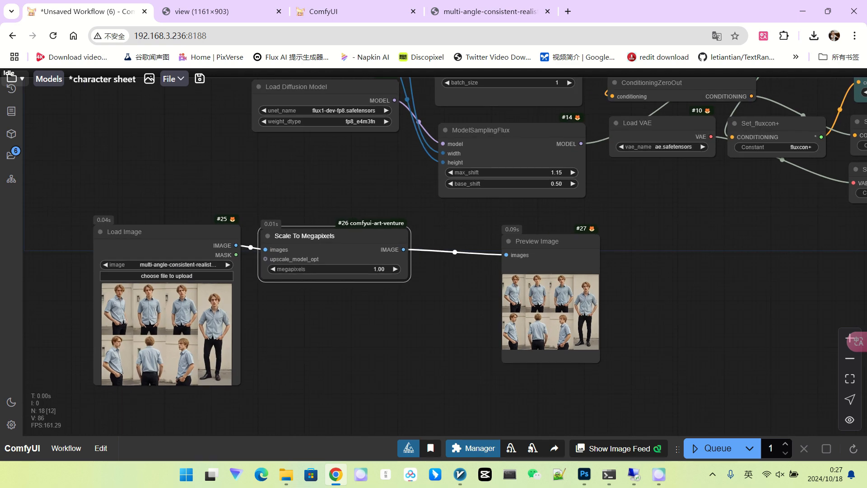
left_click_drag(371, 316, 403, 372)
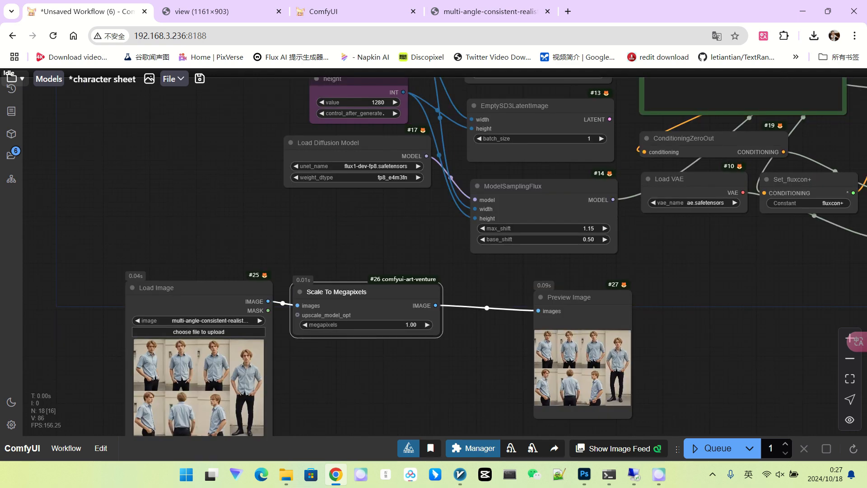
Replace the Preview Image node with a Get Image Size & Count node that takes the scaled image.
left_click(555, 295)
key("Delete")
double_click(555, 296)
type("get")
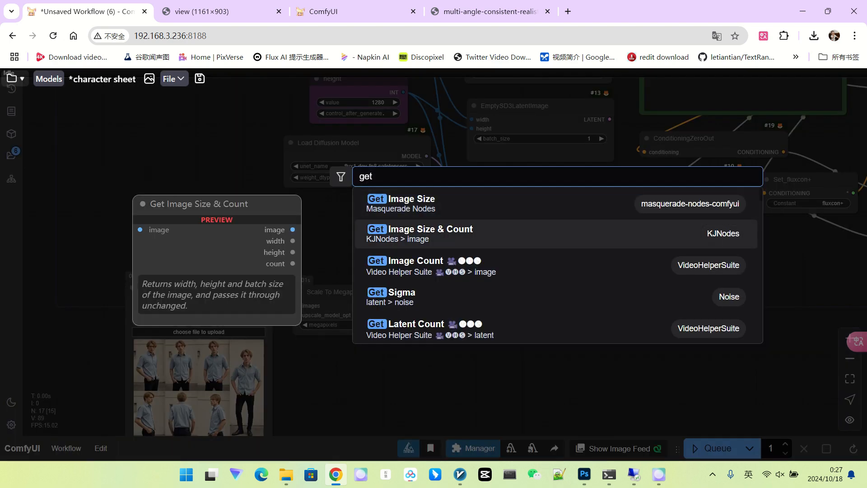
left_click(419, 233)
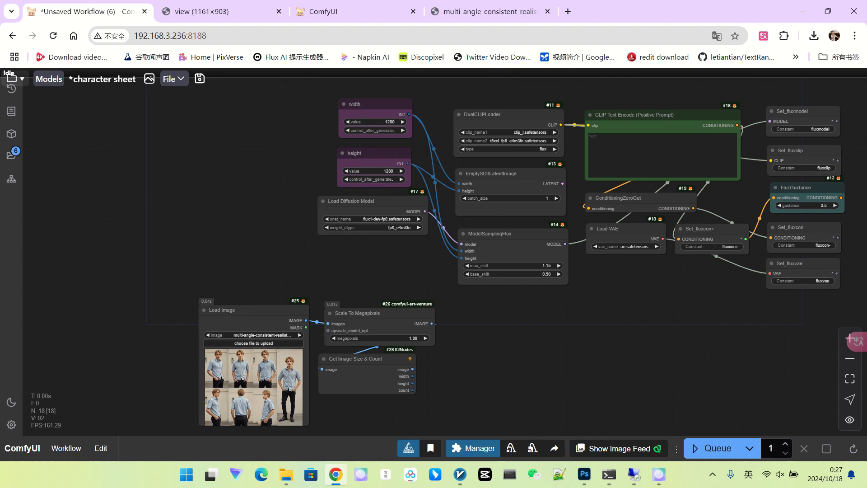
Connect the width and height outputs of Get Image Size & Count to both EmptySD3LatentImage and ModelSamplingFlux.
left_click_drag(412, 375, 459, 183)
left_click_drag(413, 383, 459, 191)
scroll(542, 330, "up", 1)
scroll(542, 330, "up", 1)
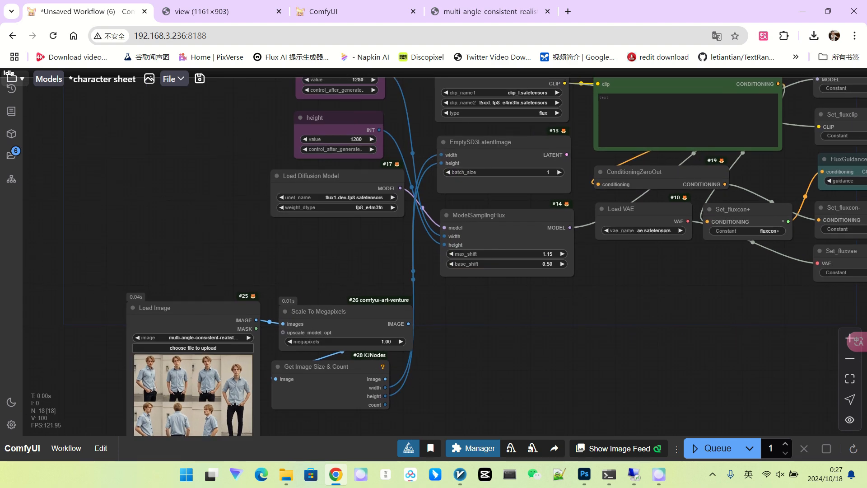
left_click_drag(542, 330, 577, 292)
left_click_drag(421, 347, 480, 196)
left_click_drag(421, 357, 481, 205)
left_click_drag(371, 207, 406, 293)
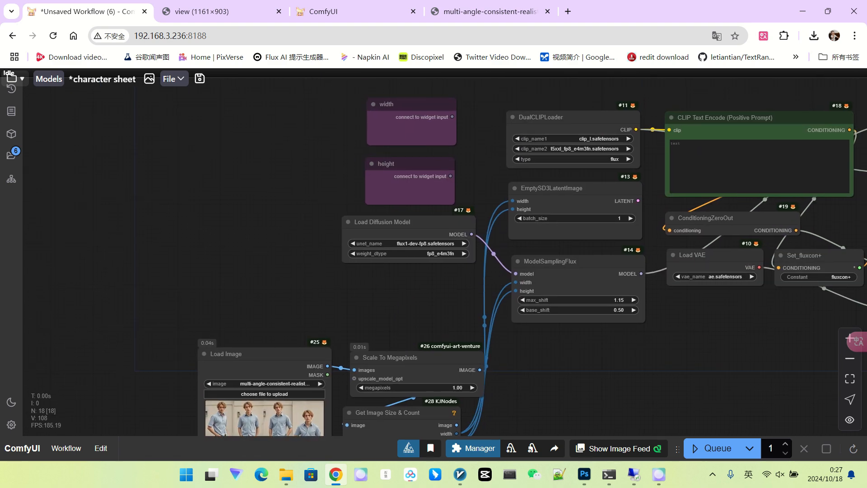
Delete the disconnected purple width and height nodes above Load Diffusion Model.
left_click(411, 121)
key("Delete")
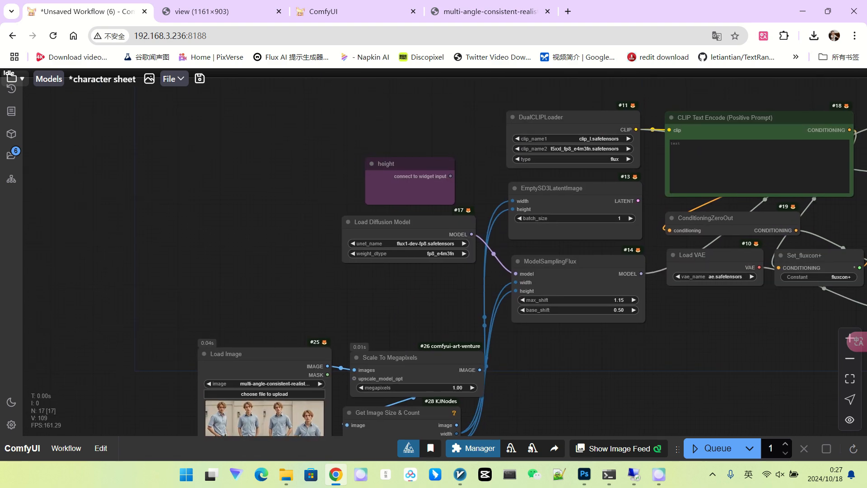
left_click(409, 185)
key("Delete")
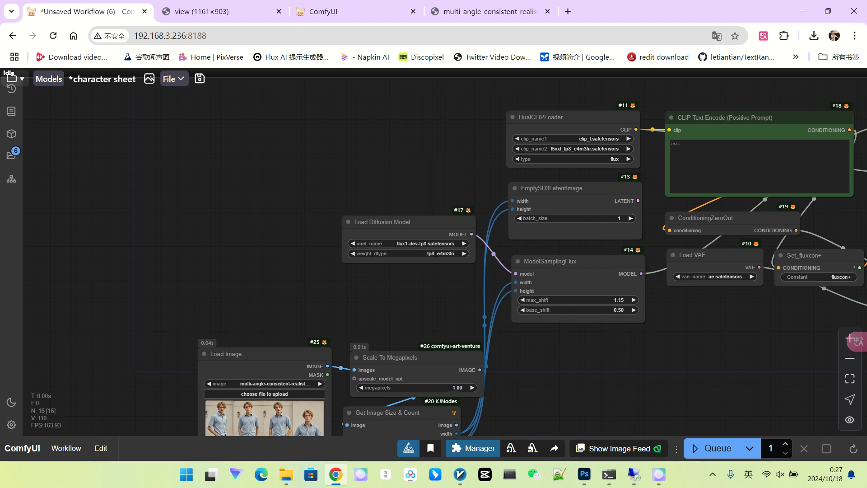
Add an OpenPose Pose node that takes the image output of Scale To Megapixels.
scroll(424, 226, "down", 3)
left_click_drag(532, 316, 496, 306)
scroll(444, 297, "up", 4)
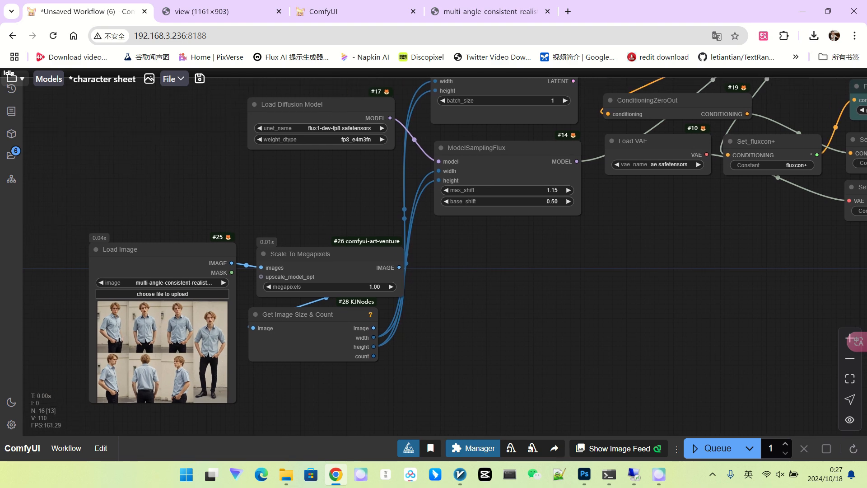
scroll(450, 287, "up", 3)
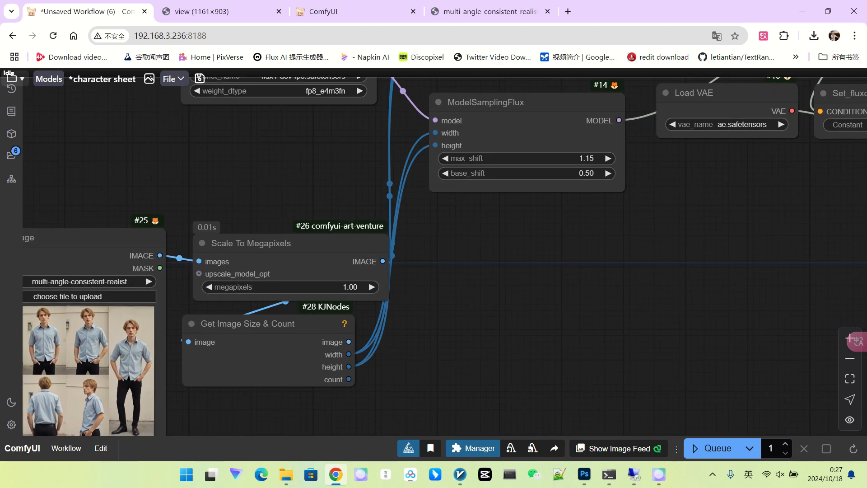
scroll(479, 301, "down", 1)
left_click_drag(479, 302, 514, 297)
double_click(515, 297)
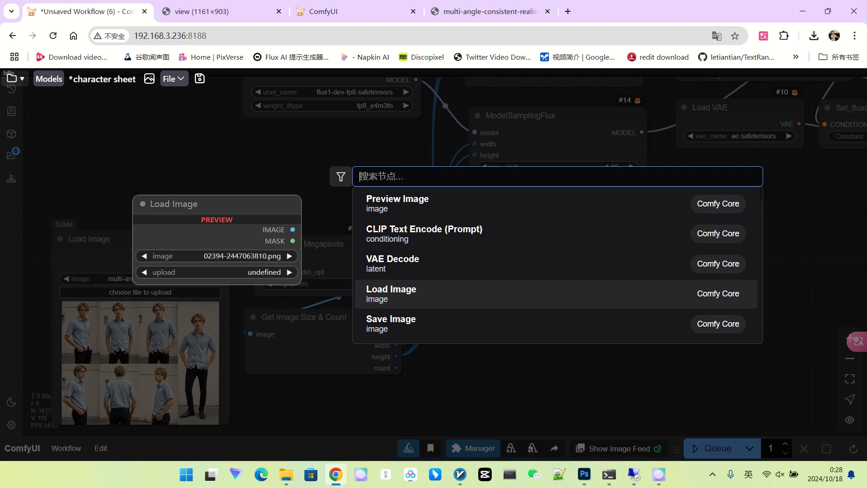
type("o")
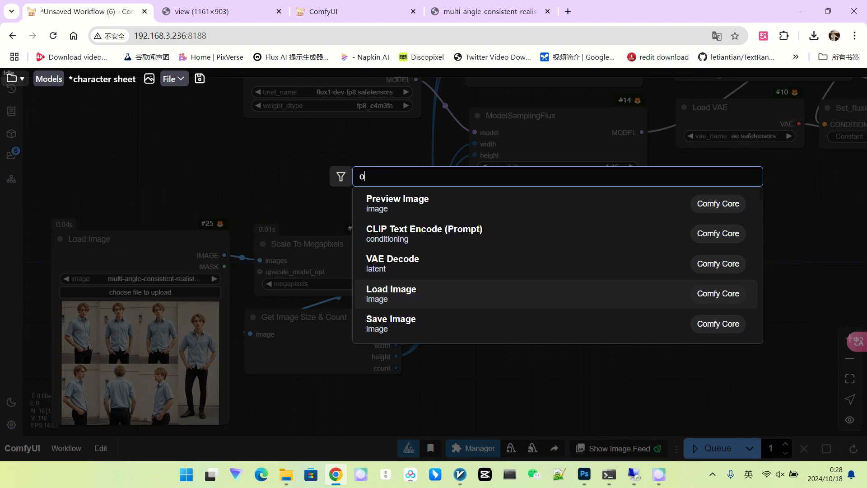
type("penpose")
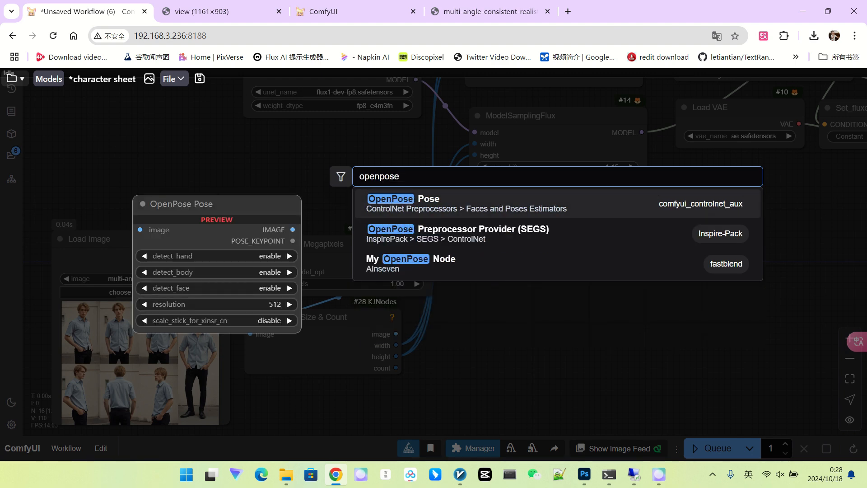
key("Return")
scroll(433, 253, "up", 3)
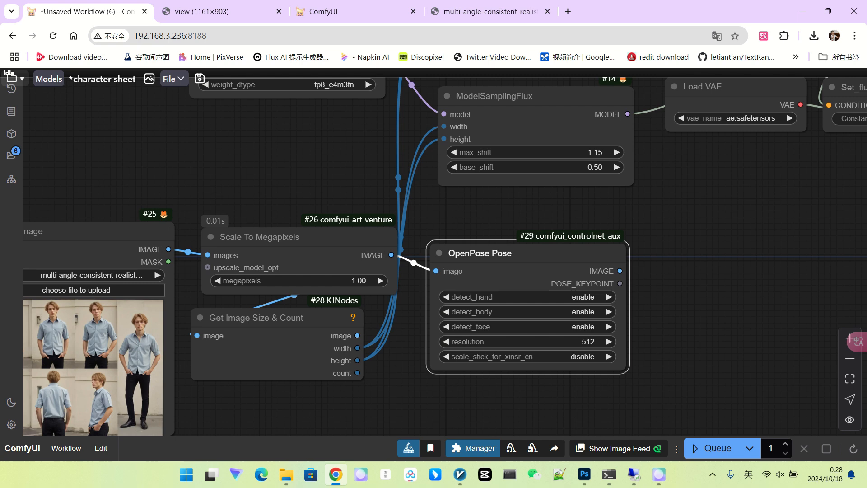
Convert OpenPose Pose's resolution to an input and connect the height output of Get Image Size & Count to it.
right_click(515, 283)
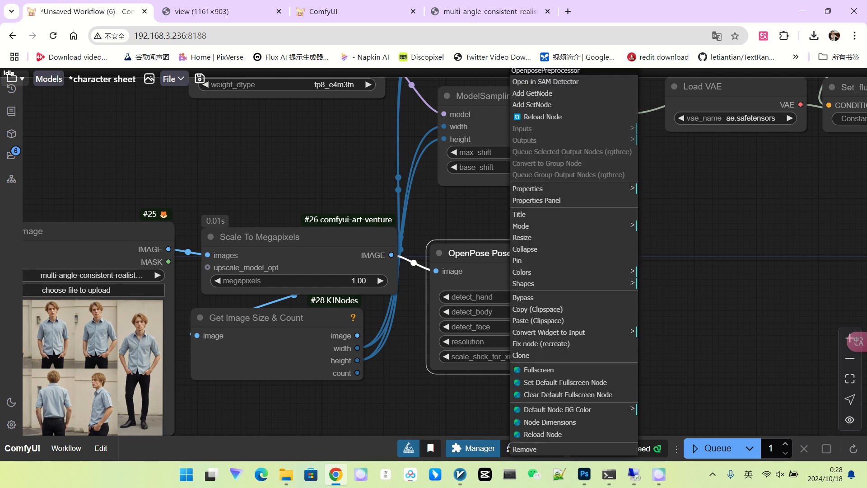
left_click(548, 332)
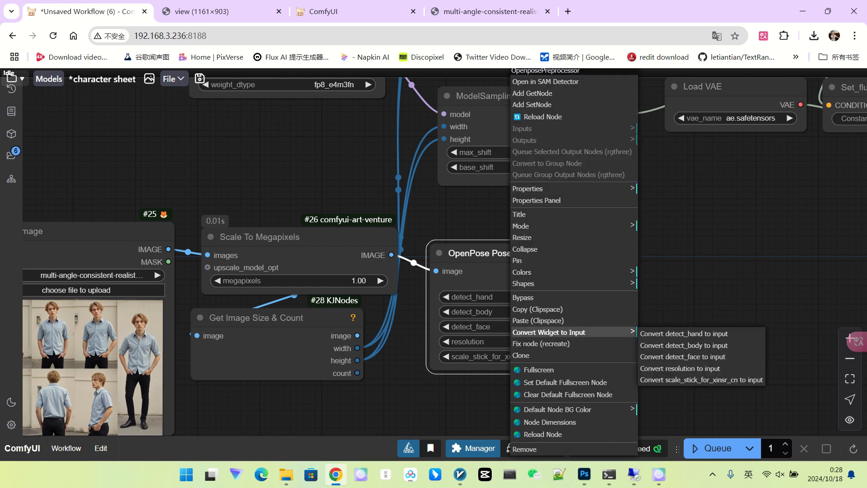
left_click(680, 368)
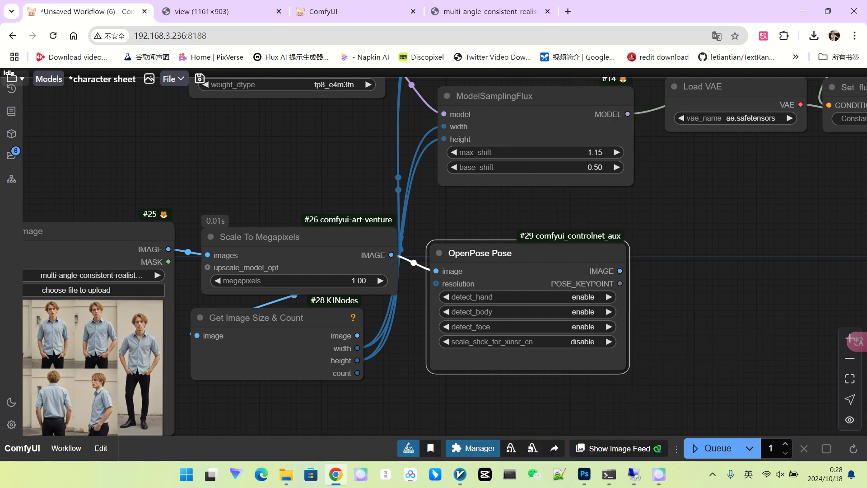
scroll(411, 332, "down", 2)
left_click_drag(411, 332, 589, 296)
scroll(589, 297, "up", 3)
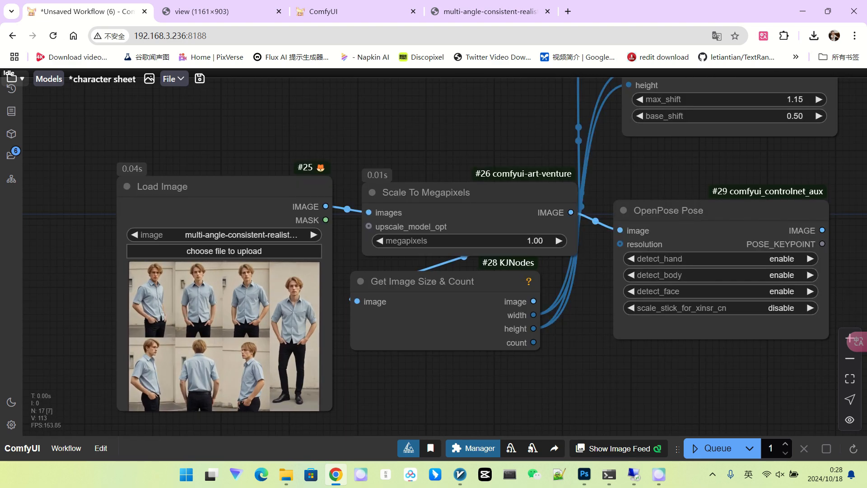
scroll(265, 322, "up", 2)
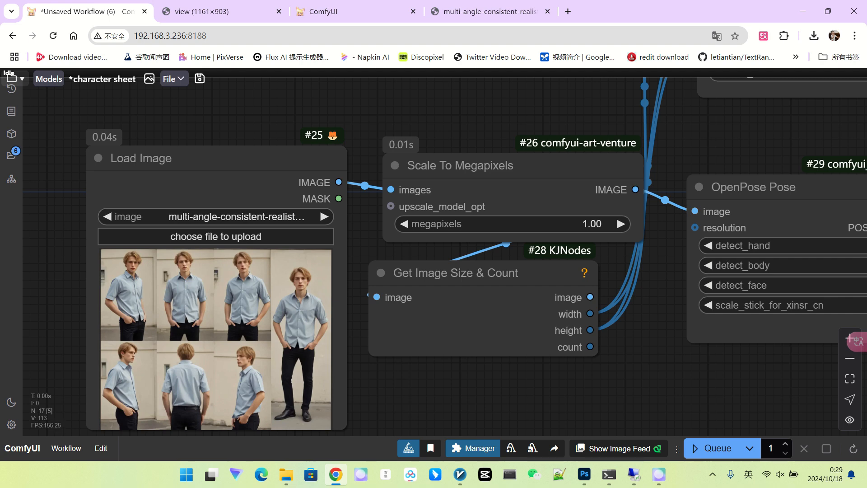
scroll(648, 315, "down", 3)
Attach a Preview Image node to the OpenPose Pose image output and run the workflow.
mouse_move(649, 316)
left_mouse_down()
mouse_move(453, 303)
mouse_move(491, 251)
mouse_move(488, 236)
left_mouse_up()
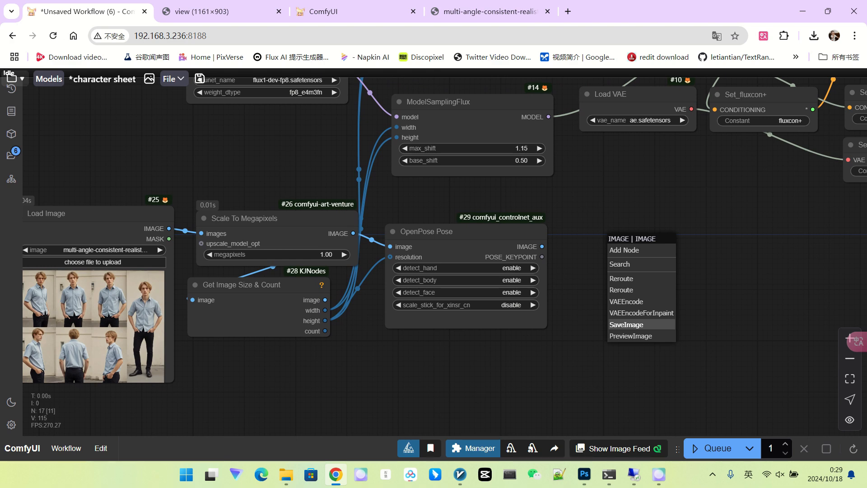
left_click(630, 335)
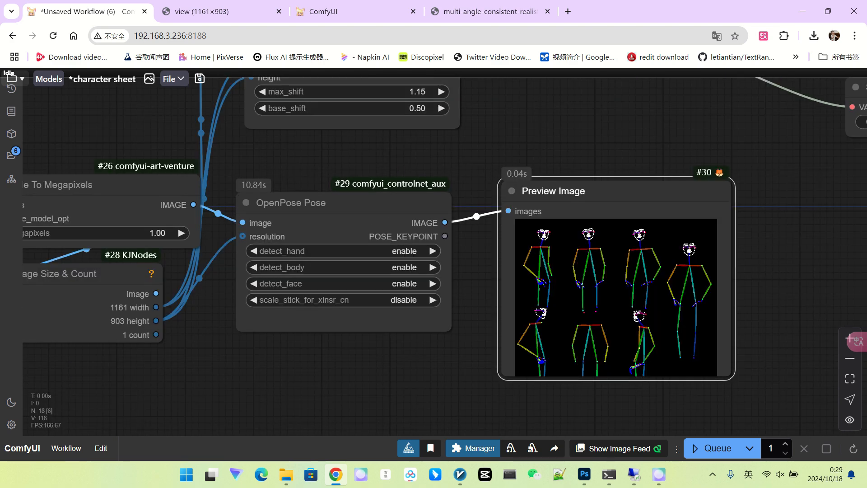
scroll(650, 271, "up", 3)
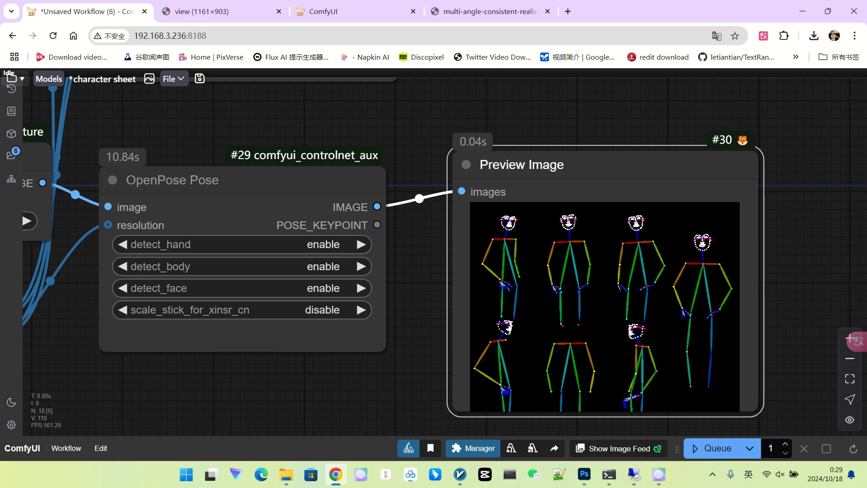
Set detect_face to disable on the OpenPose Pose node and run the workflow again.
scroll(682, 242, "down", 4)
scroll(542, 268, "up", 6)
left_click(337, 274)
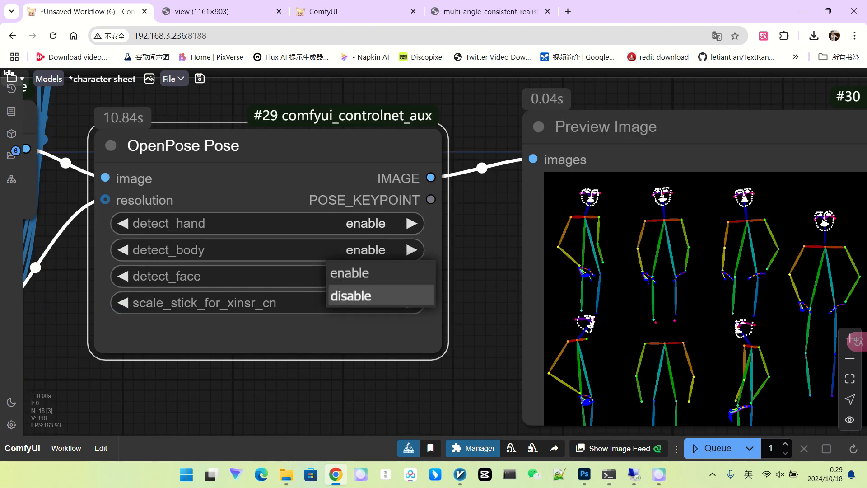
left_click(378, 294)
scroll(300, 245, "down", 8)
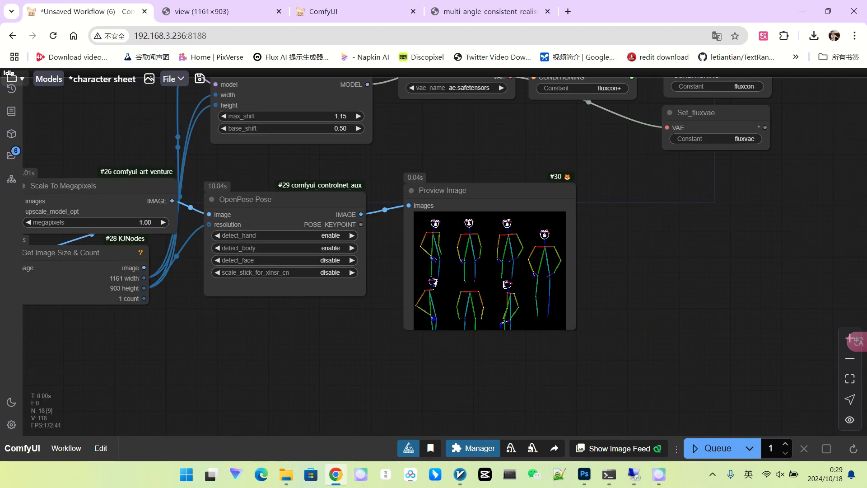
key("ctrl+Return")
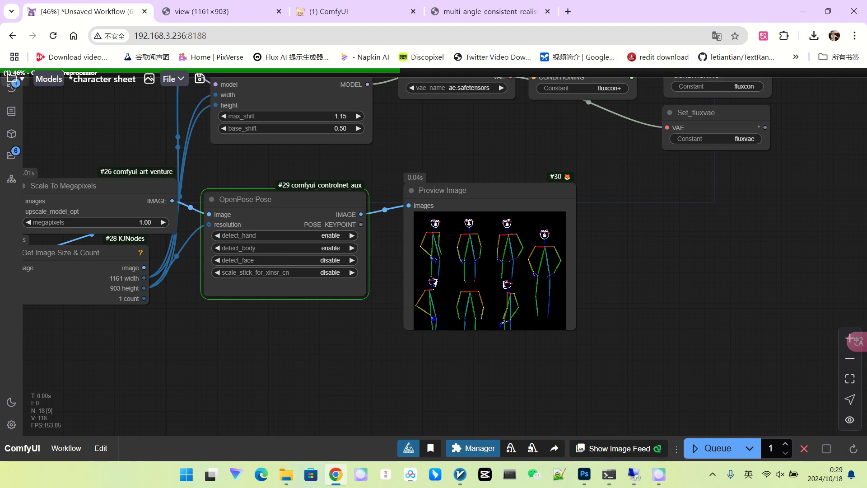
Move the pose Preview Image node below the Get Image Size & Count node.
scroll(461, 180, "up", 3)
left_click_drag(501, 184, 496, 224)
scroll(495, 225, "down", 4)
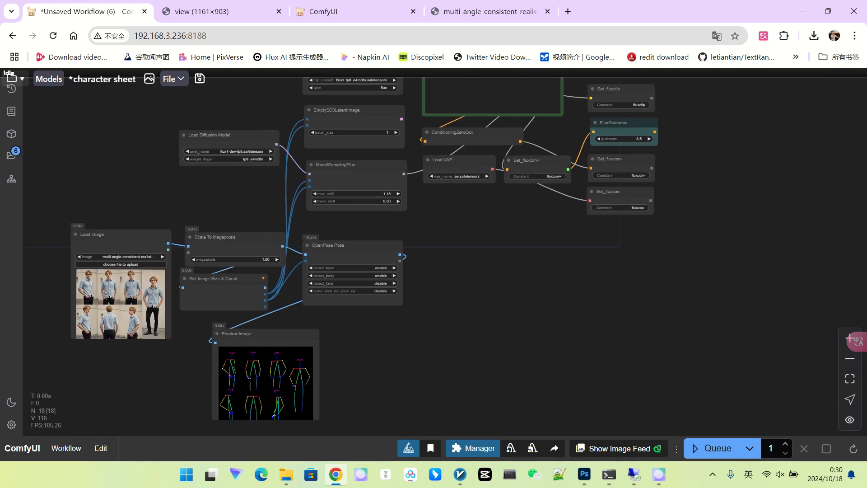
Insert the saved controlnet node template in the empty area beside the OpenPose Pose node.
left_click_drag(451, 289, 360, 289)
scroll(496, 282, "down", 2)
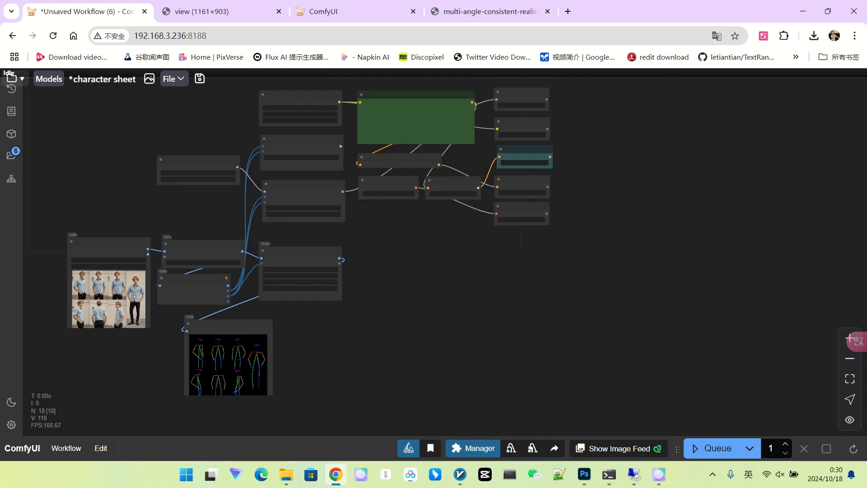
left_click_drag(587, 232, 521, 235)
scroll(521, 234, "up", 3)
left_click_drag(420, 276, 468, 240)
scroll(502, 270, "down", 1)
right_click(469, 240)
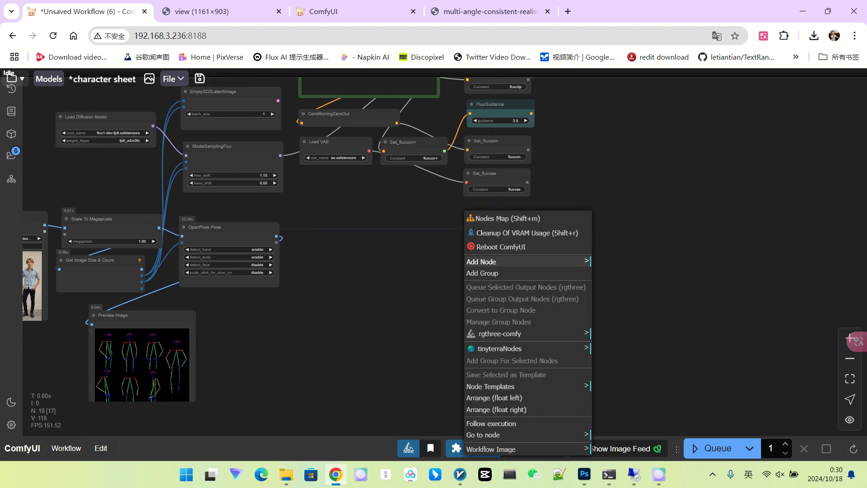
left_click(491, 386)
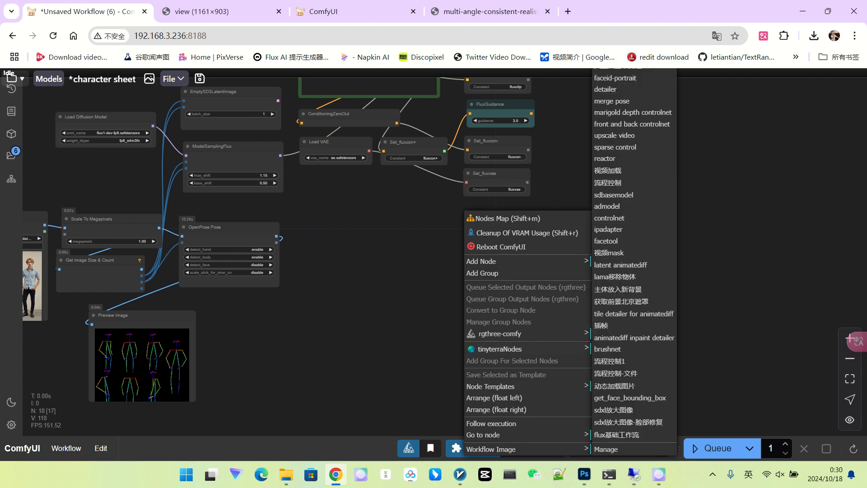
left_click(609, 218)
scroll(609, 302, "up", 3)
left_click_drag(485, 359, 275, 284)
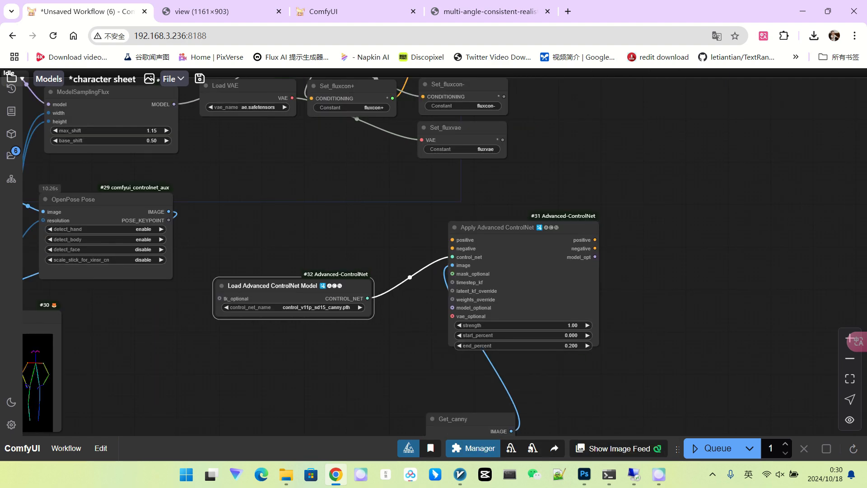
Connect the OpenPose Pose image output to Apply Advanced ControlNet's image input and delete the Get_canny node.
left_click_drag(316, 370, 344, 298)
left_click_drag(469, 345, 339, 296)
scroll(343, 303, "down", 2)
left_click_drag(361, 348, 495, 357)
scroll(285, 225, "up", 2)
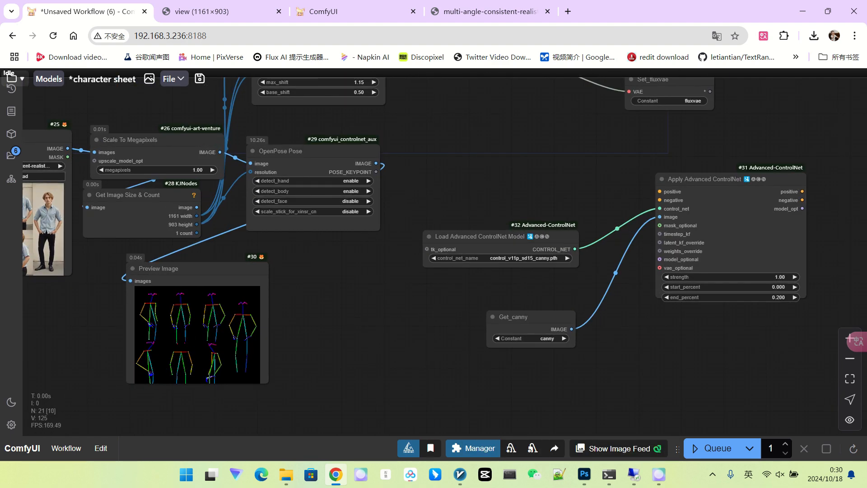
left_click_drag(376, 163, 659, 217)
scroll(664, 325, "up", 3)
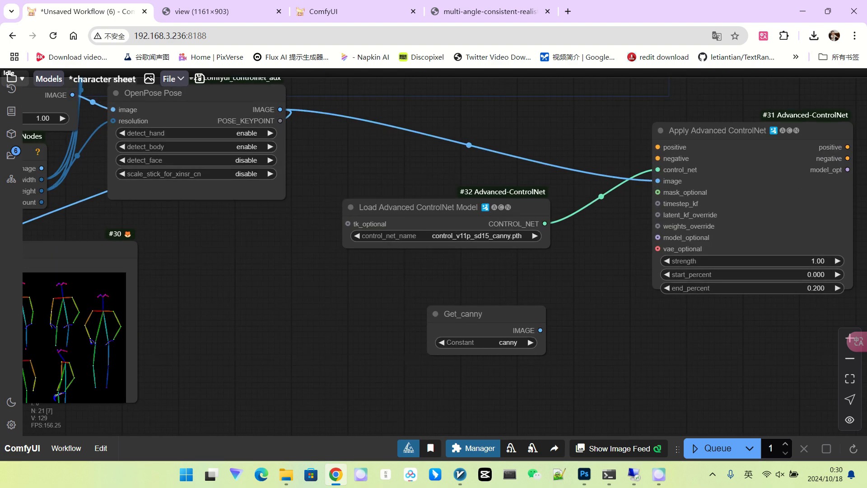
left_click(486, 316)
key("Delete")
Set the Load Advanced ControlNet Model to FLUX.1-dev-ControlNet-Union-Pro.safetensors, and widen and move that node away from Apply Advanced ControlNet.
scroll(587, 277, "down", 1)
left_click_drag(587, 277, 525, 287)
scroll(526, 287, "up", 3)
left_click(394, 239)
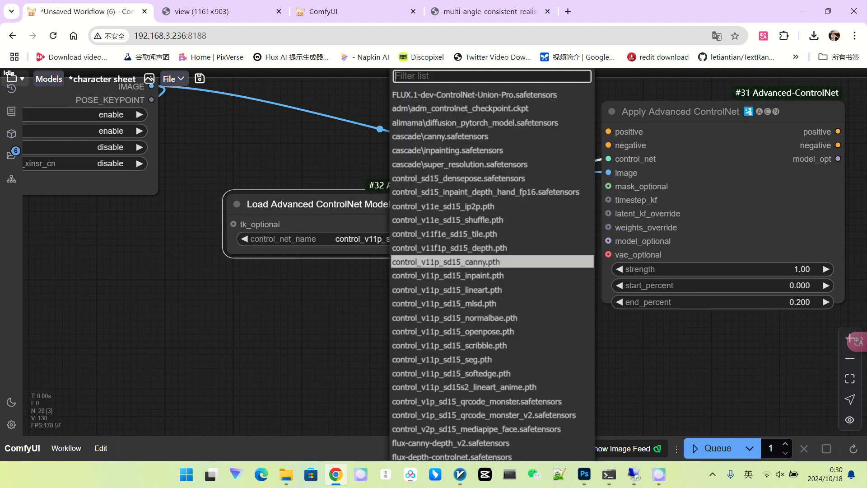
left_click(451, 94)
scroll(388, 233, "up", 4)
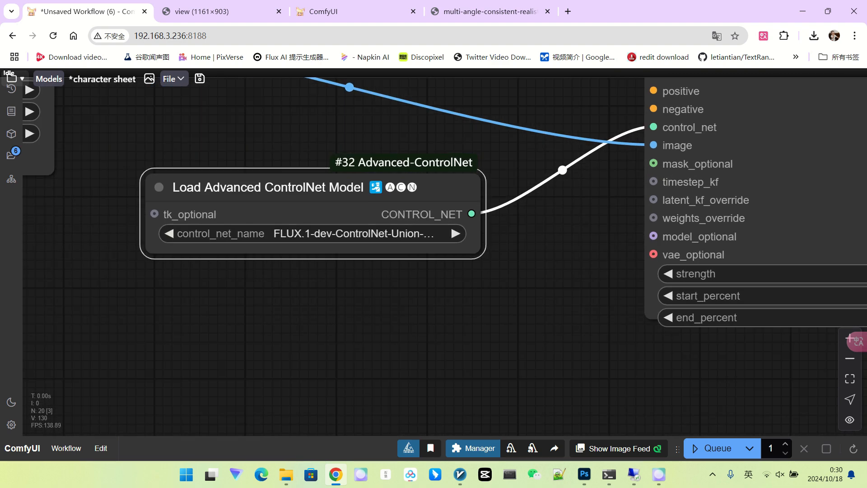
mouse_move(496, 256)
left_mouse_down()
mouse_move(579, 269)
mouse_move(506, 252)
left_mouse_up()
left_click_drag(428, 189, 314, 202)
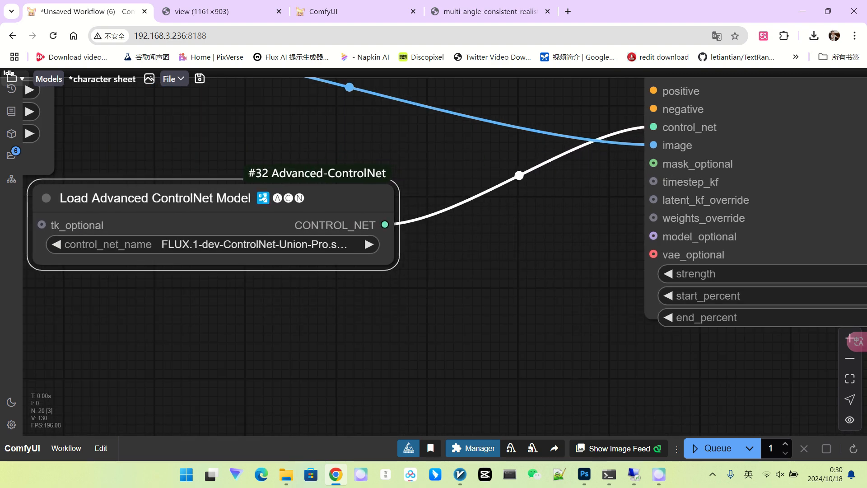
Insert a SetUnionControlNetType node between Load Advanced ControlNet Model and Apply Advanced ControlNet's control_net input.
scroll(522, 241, "down", 3)
left_click_drag(620, 156, 551, 204)
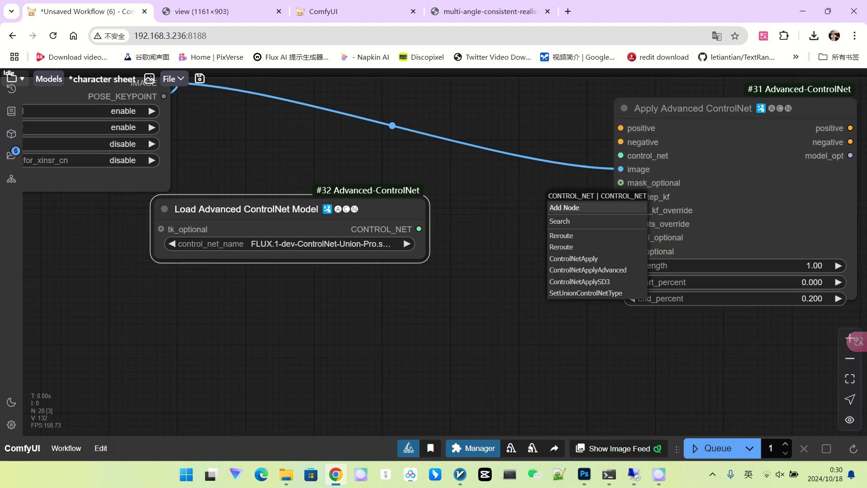
left_click(538, 217)
left_click_drag(620, 155, 576, 177)
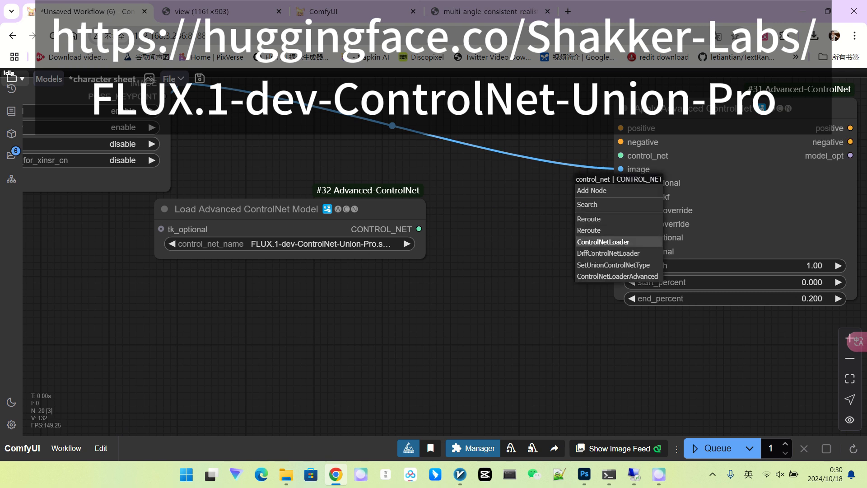
left_click(613, 264)
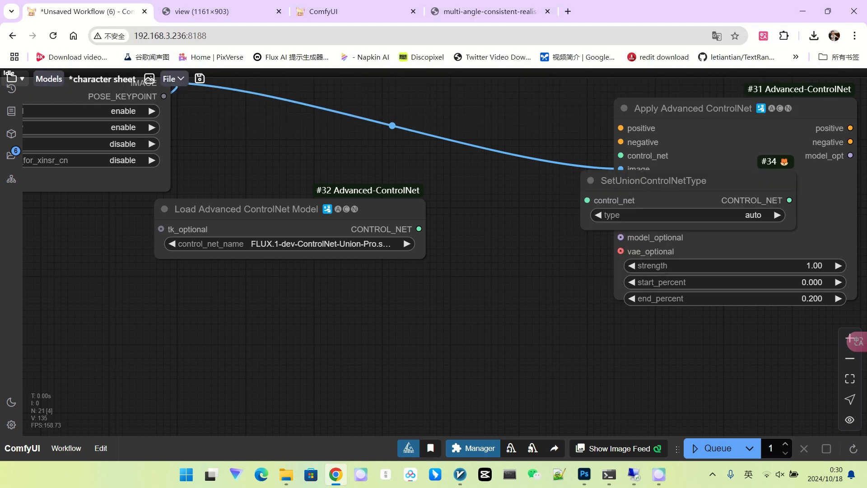
left_click_drag(642, 176, 542, 212)
left_click_drag(419, 229, 477, 231)
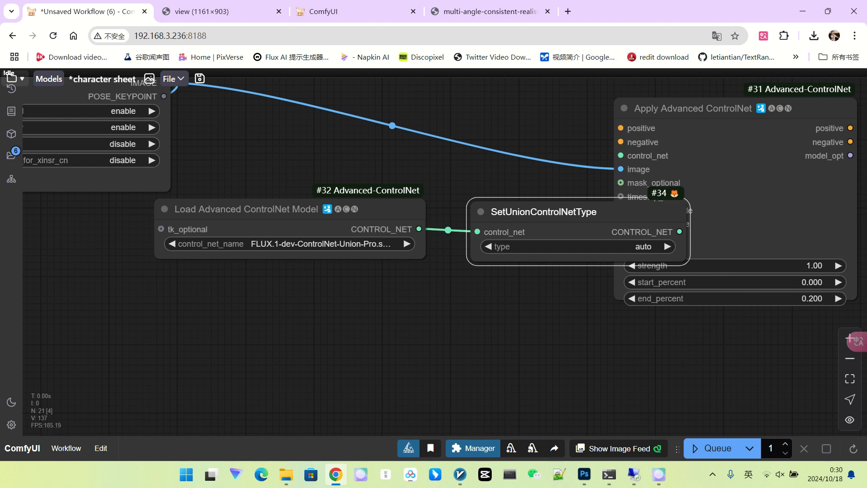
left_click_drag(578, 213, 567, 219)
right_click(253, 214)
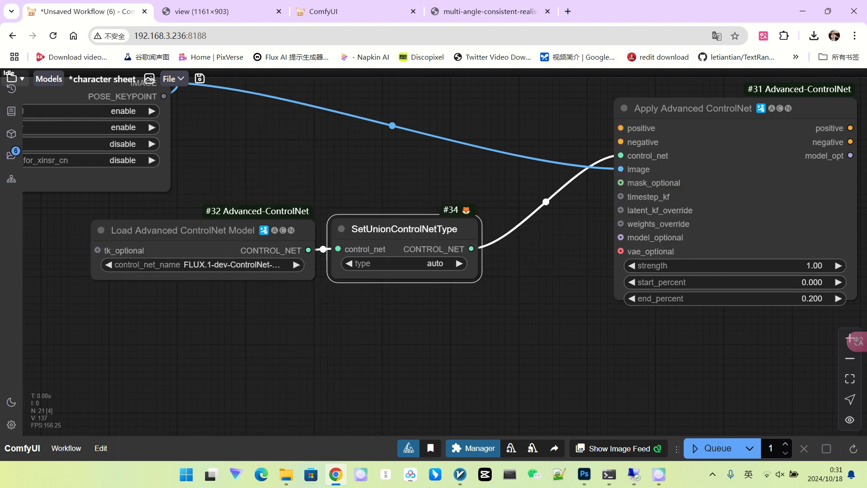
Set the SetUnionControlNetType type to openpose and reposition the ControlNet nodes so they no longer overlap.
left_click(442, 264)
left_click(436, 280)
left_click_drag(403, 229, 445, 219)
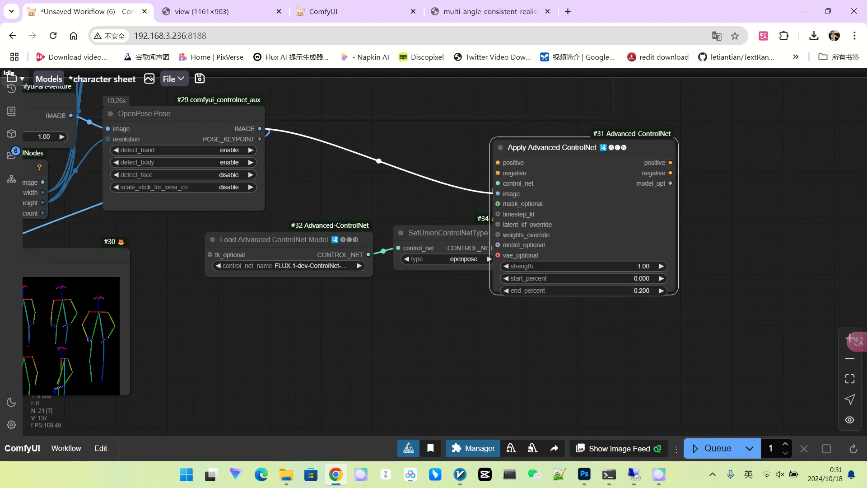
left_click_drag(553, 147, 600, 149)
left_click_drag(444, 233, 442, 235)
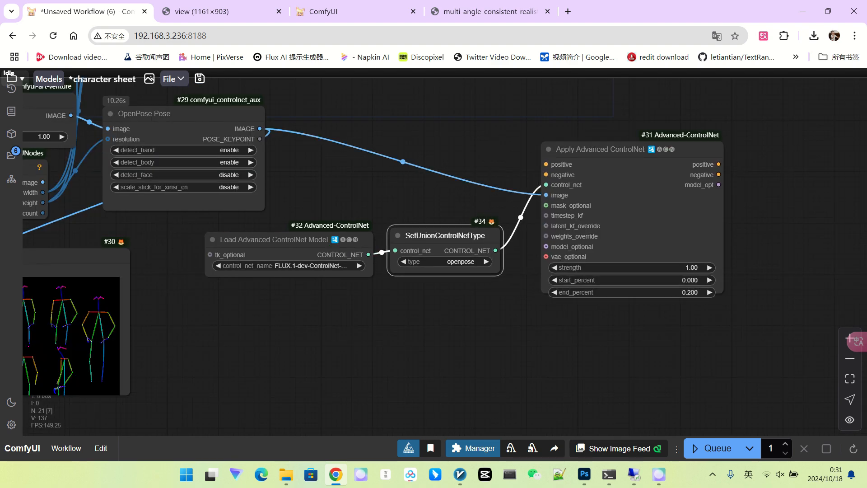
Add a GetNode set to fluxcon+ and connect its conditioning output to Apply Advanced ControlNet's positive input.
double_click(419, 138)
type("getNo")
key("Return")
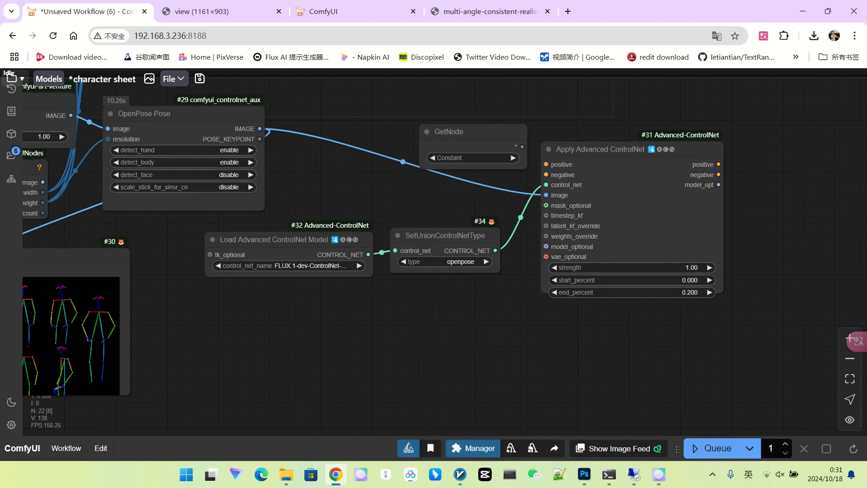
left_click(450, 156)
left_click_drag(440, 130, 409, 137)
left_click(461, 184)
left_click_drag(466, 153, 546, 164)
Duplicate the Get_fluxcon+ node, set the copy to fluxcon-, and connect it to Apply Advanced ControlNet's negative input.
left_click_drag(425, 138, 432, 188, "alt")
left_click_drag(425, 138, 427, 117)
left_click(444, 200)
left_click_drag(431, 188, 546, 175)
left_click(451, 238)
Enlarge the Apply Advanced ControlNet node and connect a duplicated Get node set to fluxvae to its vae_optional input.
scroll(365, 214, "down", 3)
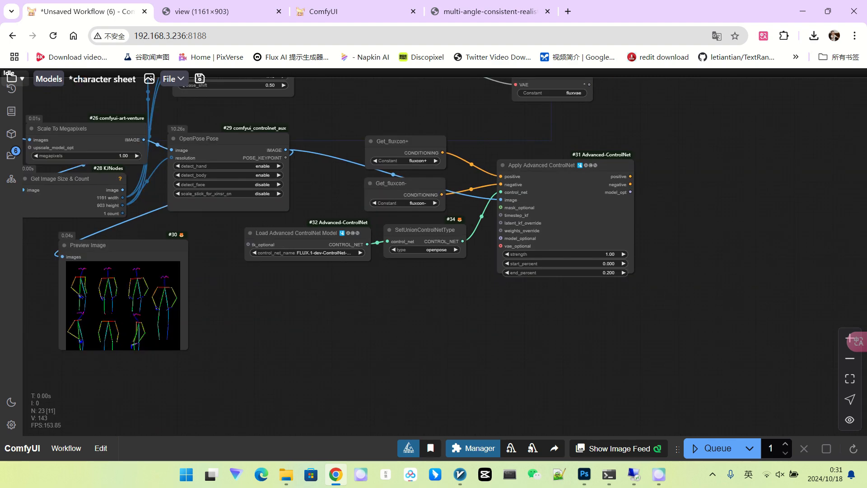
left_click_drag(633, 272, 642, 292)
scroll(482, 278, "up", 1)
scroll(507, 292, "down", 2)
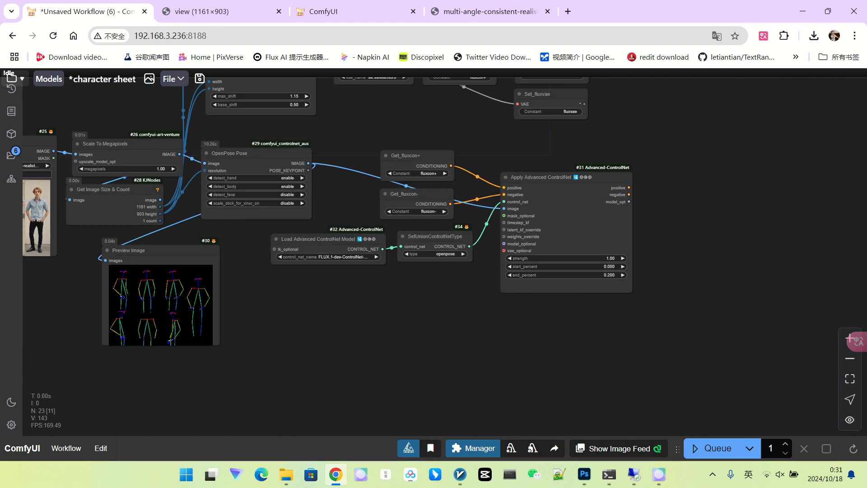
left_click_drag(507, 316, 504, 325)
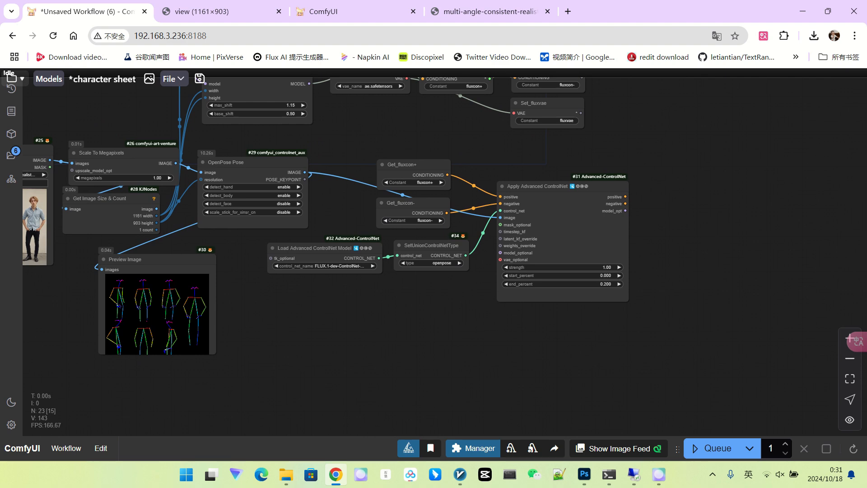
left_click_drag(406, 203, 501, 259, "alt")
left_click(415, 306)
left_click(424, 367)
left_click_drag(483, 289, 329, 360)
Add a KSampler beyond Apply Advanced ControlNet and connect the Set_fluxmodel output to its model input.
scroll(330, 361, "up", 3)
scroll(668, 194, "down", 1)
left_click_drag(669, 195, 589, 248)
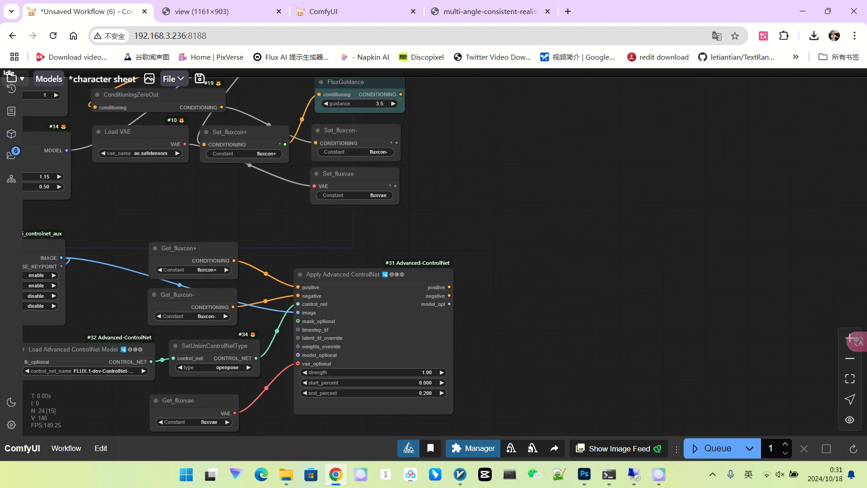
double_click(588, 244)
type("ksam")
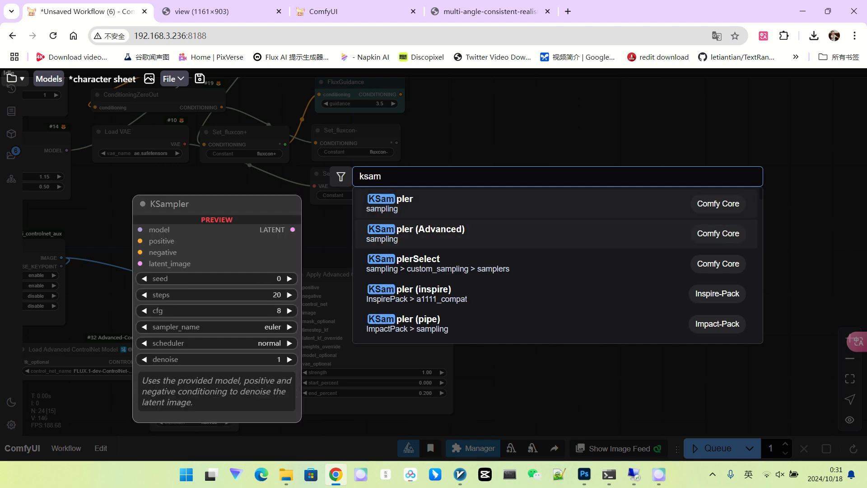
key("Return")
scroll(406, 393, "down", 1)
left_click_drag(405, 89, 518, 246)
left_click_drag(434, 135, 431, 146)
left_click_drag(402, 100, 515, 251)
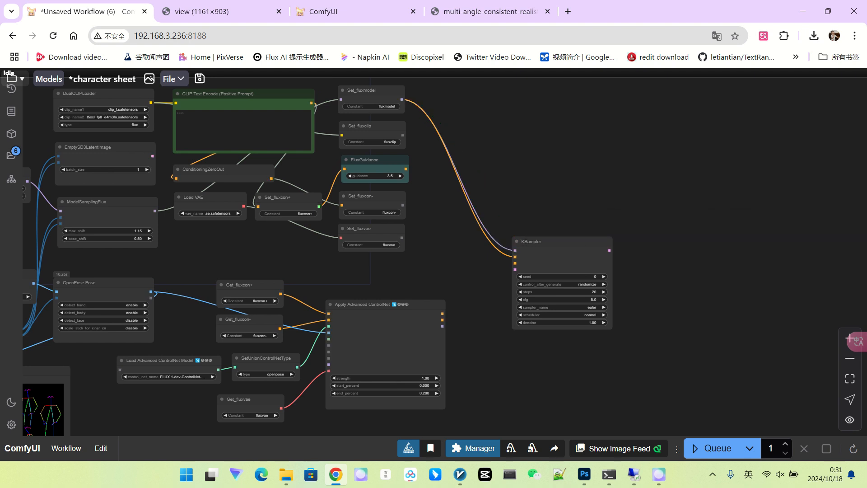
Connect Apply Advanced ControlNet's positive output directly to KSampler's positive input.
scroll(577, 267, "up", 4)
left_click_drag(380, 336, 441, 299)
key("Escape")
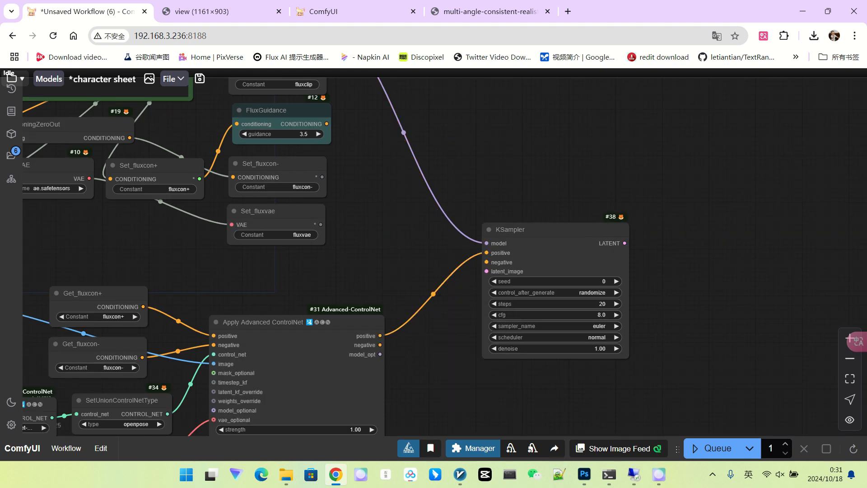
left_click_drag(380, 335, 381, 240)
key("Escape")
Route Apply Advanced ControlNet's positive output through a relocated FluxGuidance node into KSampler's positive input, and connect negative to negative.
left_click_drag(266, 110, 393, 235)
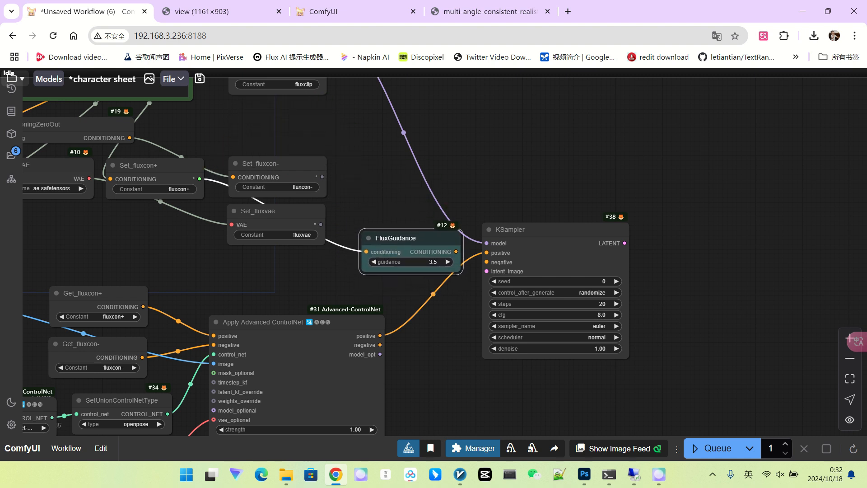
left_click_drag(380, 336, 366, 251)
left_click_drag(455, 252, 486, 252)
left_click_drag(379, 344, 488, 262)
Connect EmptySD3LatentImage's LATENT output to KSampler's latent_image input.
scroll(718, 137, "down", 6)
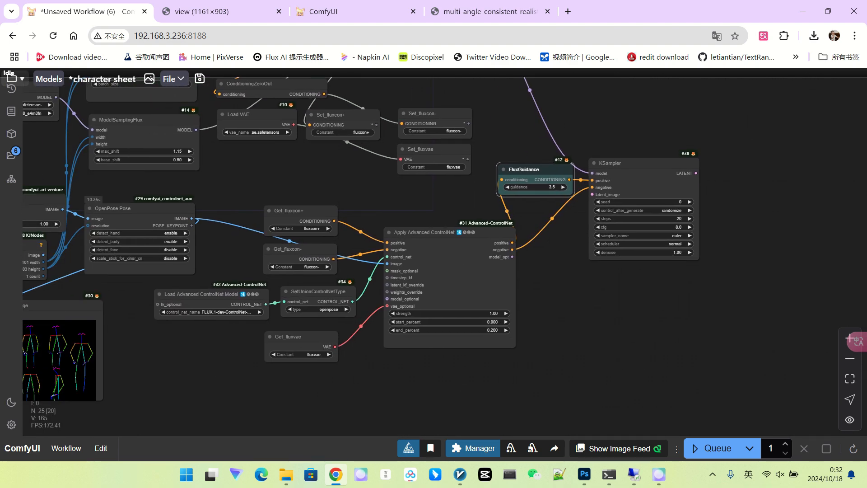
left_click_drag(323, 143, 355, 183)
scroll(355, 182, "up", 3)
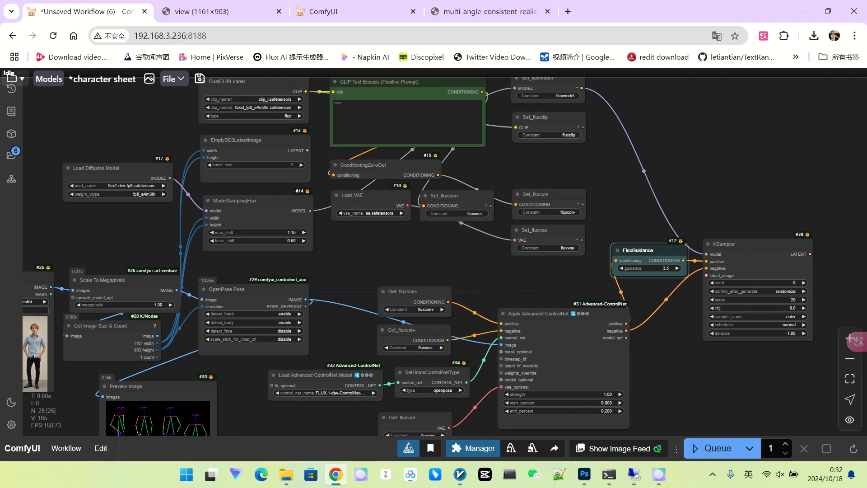
left_click_drag(417, 256, 372, 236)
left_click_drag(263, 130, 321, 166)
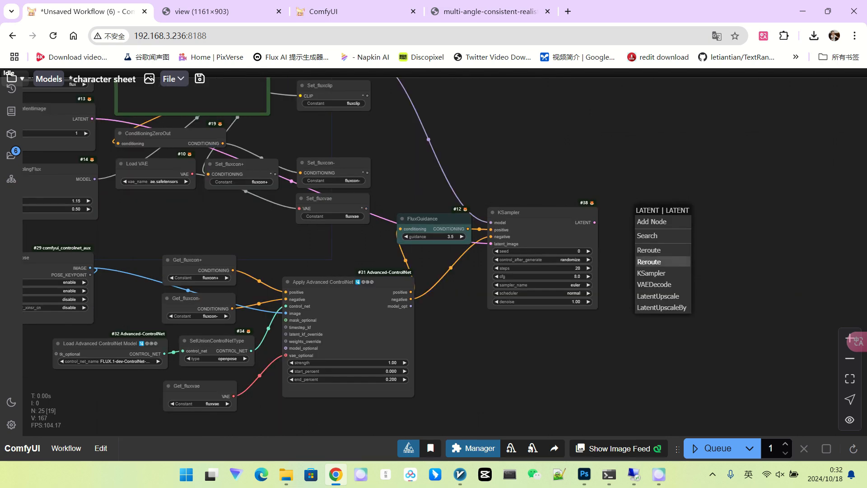
Add a VAE Decode node on KSampler's LATENT output and connect Set_fluxvae's VAE output to its vae input.
left_click(662, 284)
left_click_drag(664, 216, 664, 211)
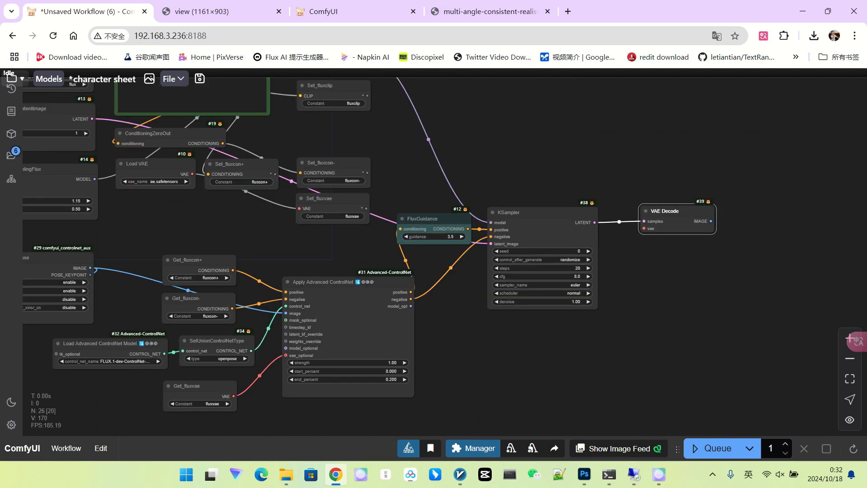
left_click_drag(367, 208, 644, 228)
Add a Preview Image node fed by VAE Decode's IMAGE output.
left_click_drag(677, 271, 563, 267)
left_click_drag(597, 217, 658, 212)
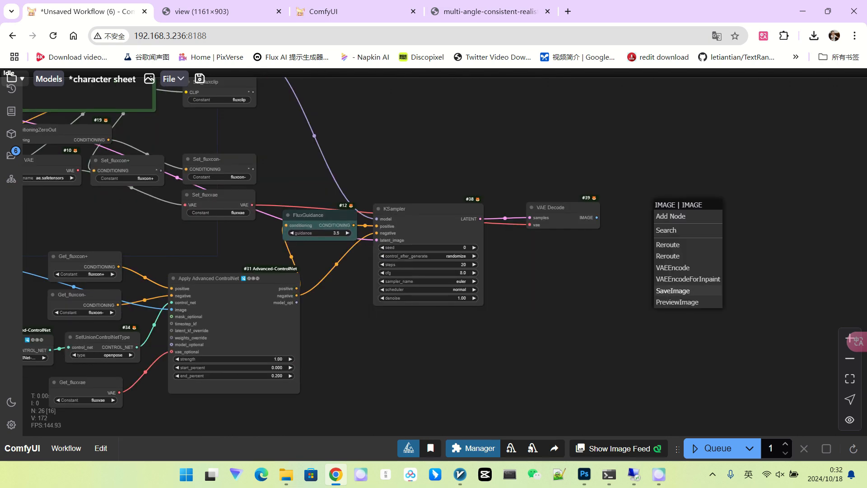
left_click(677, 302)
Set KSampler's steps to 25.
scroll(438, 267, "up", 5)
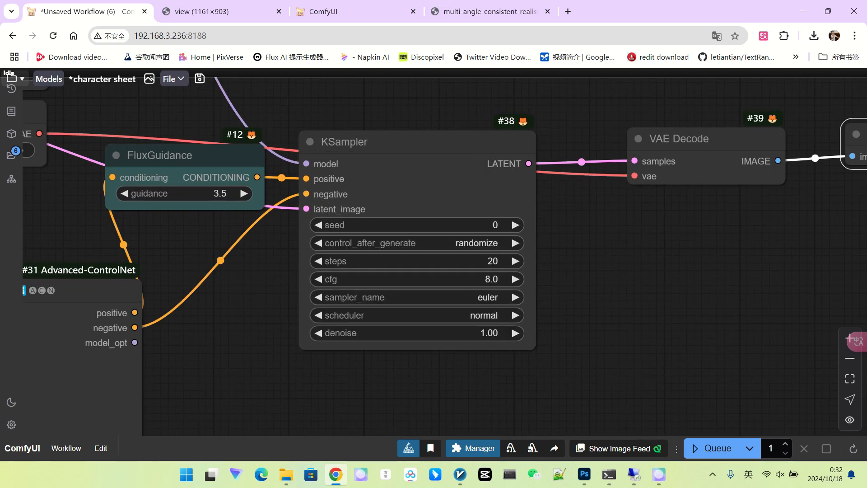
left_click(425, 261)
type("25")
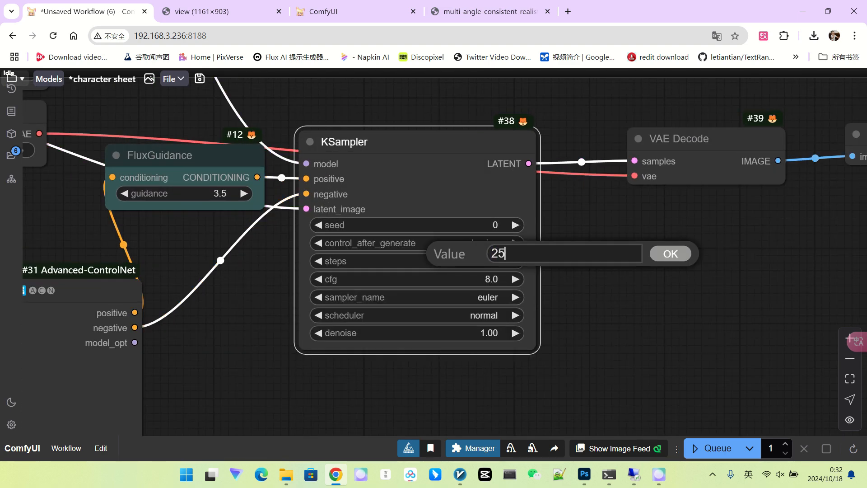
key("Return")
Set Apply Advanced ControlNet's end_percent to 1.
scroll(234, 380, "down", 1)
left_click_drag(234, 379, 663, 185)
left_click(512, 282)
type("1")
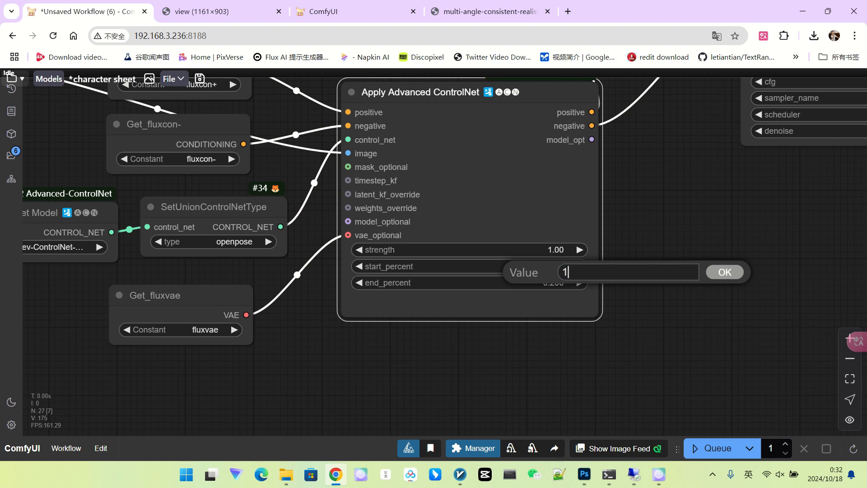
key("Return")
Set Apply Advanced ControlNet's strength to 0.7 and its end_percent to 0.7.
left_click(512, 249)
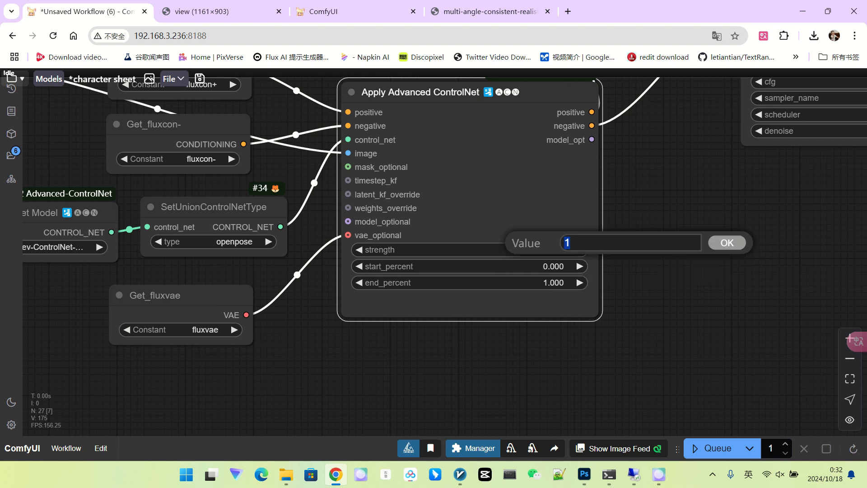
type("0.7")
key("Return")
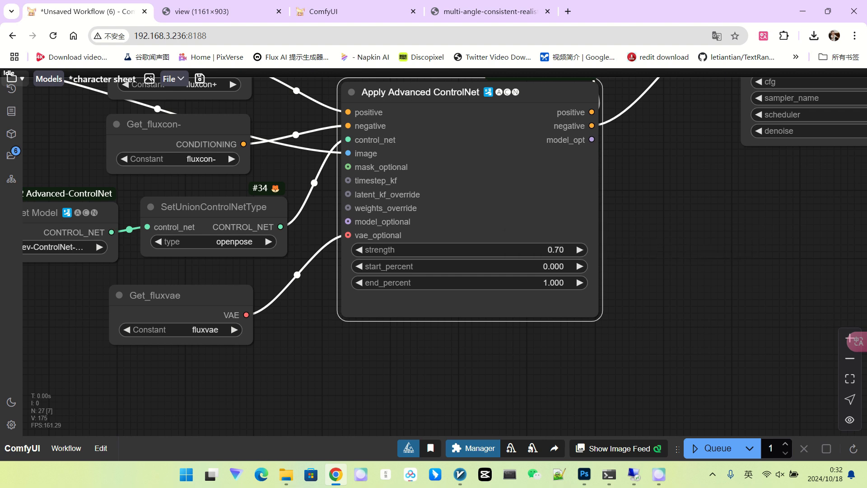
left_click(520, 282)
type("0.7")
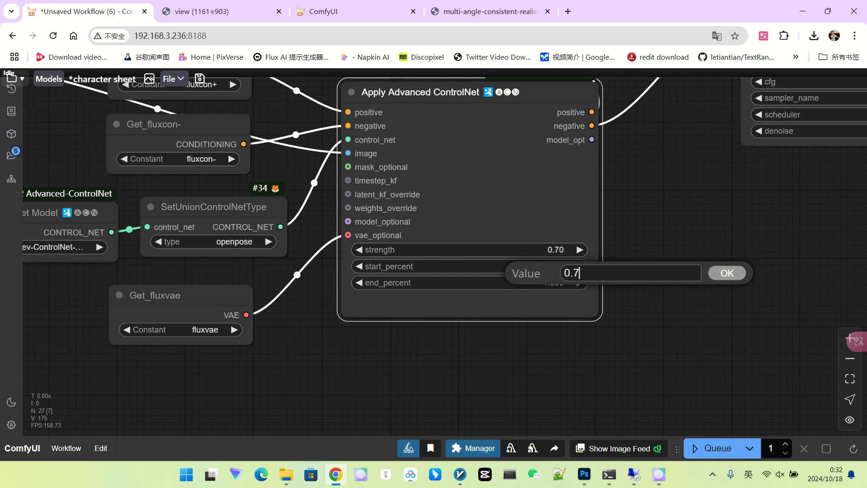
key("Return")
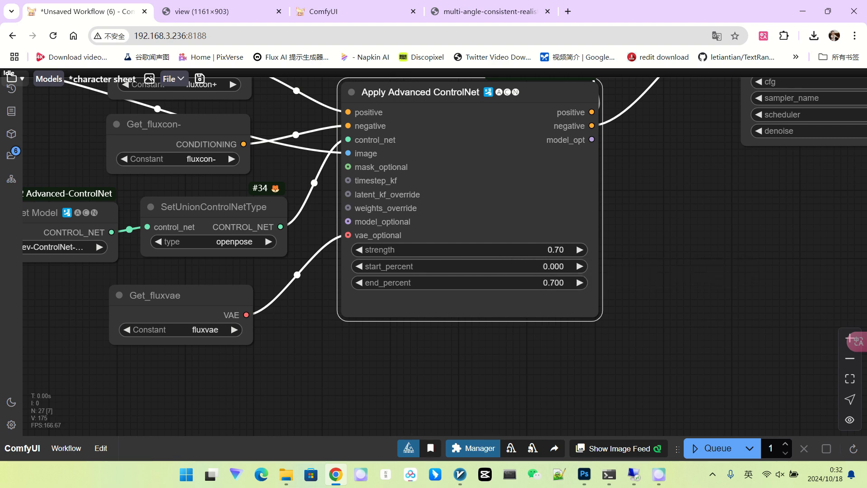
Queue the completed workflow to generate the image.
scroll(505, 283, "down", 13)
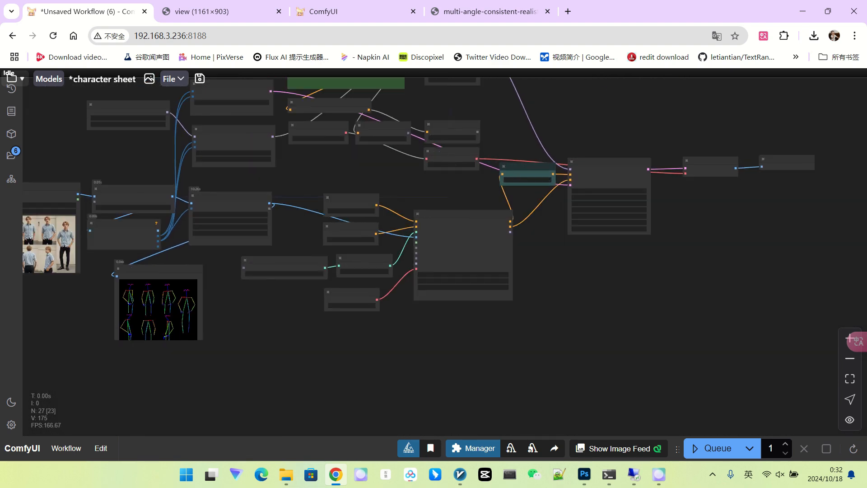
scroll(452, 216, "up", 1)
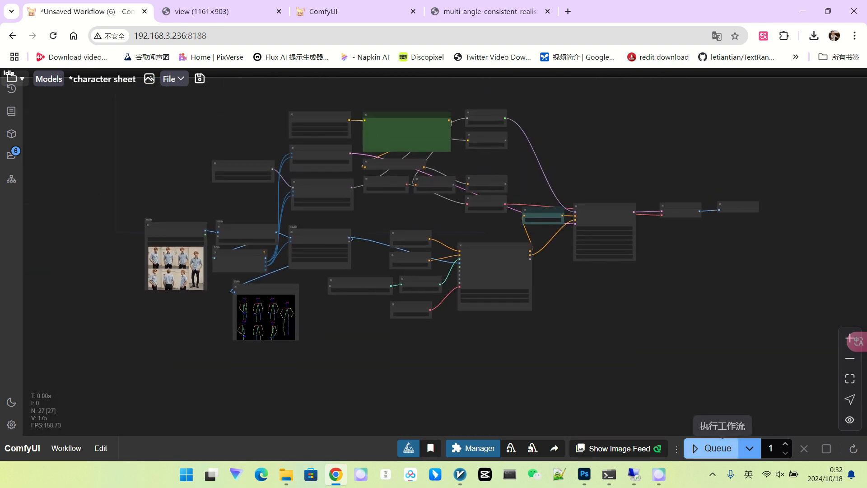
left_click(711, 447)
Follow the KSampler run and examine the generated figures in the Preview Image node after VAE Decode.
scroll(441, 216, "up", 2)
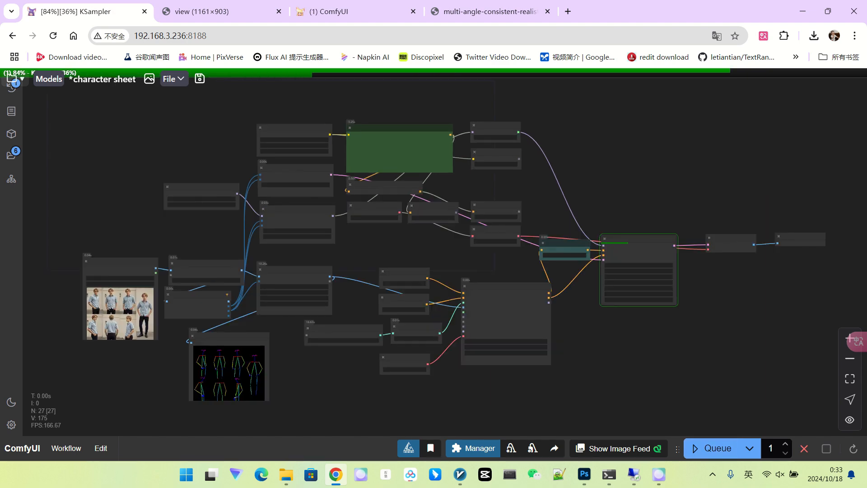
scroll(501, 355, "up", 3)
scroll(451, 244, "down", 2)
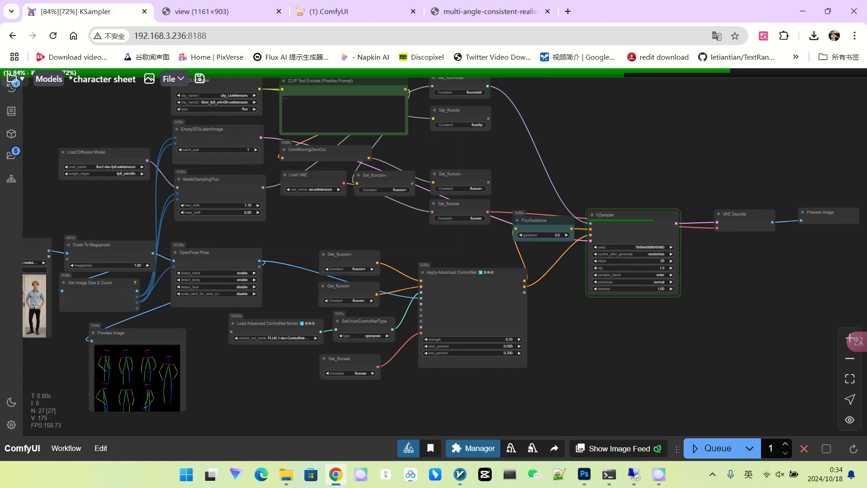
scroll(633, 226, "up", 3)
scroll(804, 292, "up", 7)
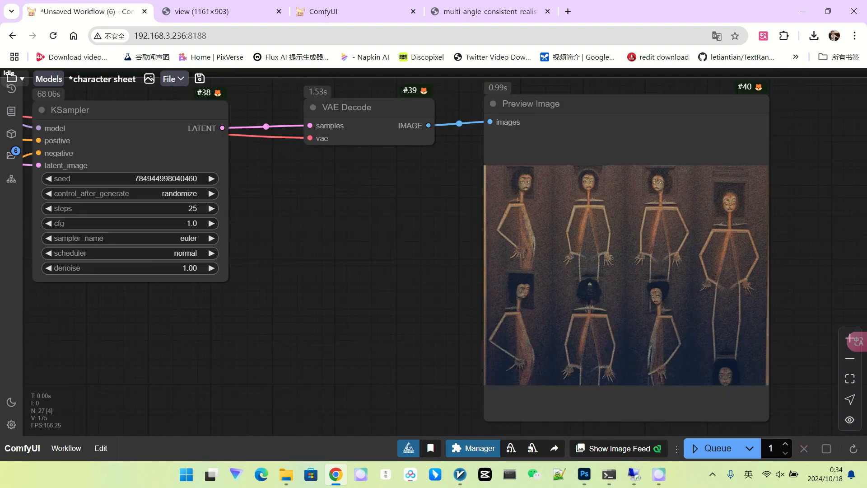
scroll(572, 199, "up", 2)
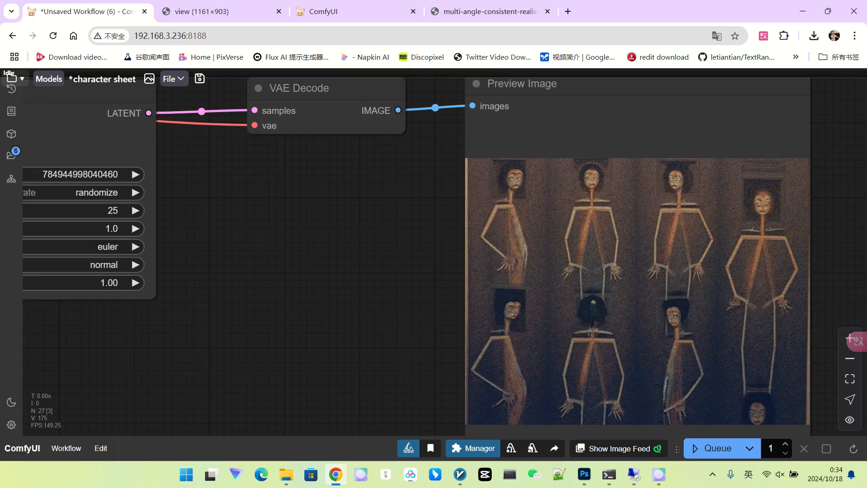
scroll(610, 217, "down", 1)
scroll(616, 247, "up", 1)
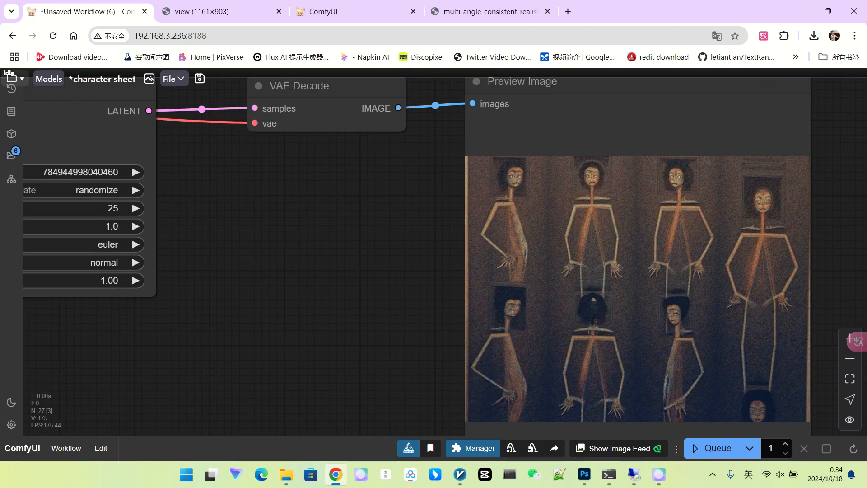
Fill the positive prompt with a character sheet description: simple background, multiple views, woman in a long dress, neutral expression, photography, long brunette hair.
scroll(616, 247, "down", 2)
left_click_drag(406, 281, 780, 339)
scroll(526, 276, "down", 4)
left_click_drag(452, 181, 642, 342)
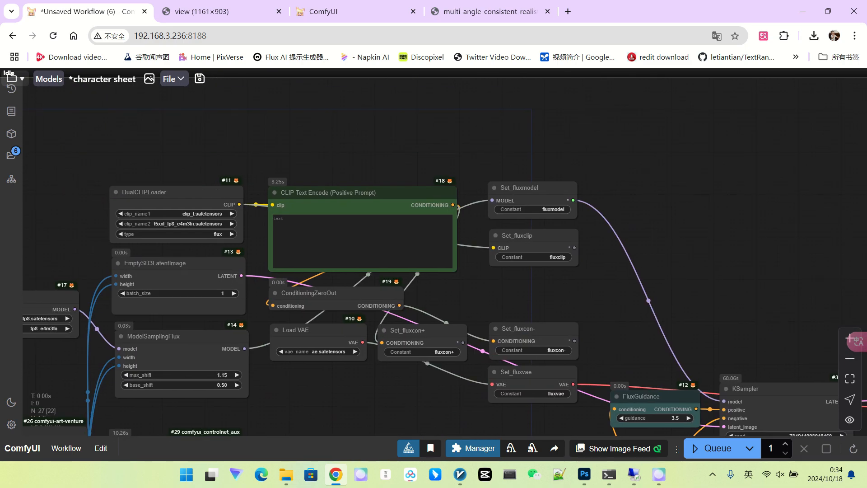
scroll(269, 231, "up", 5)
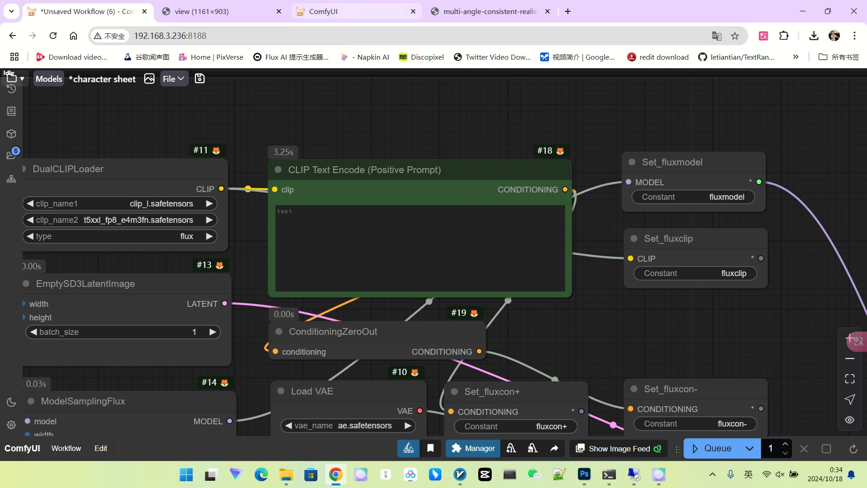
Review the positive prompt's phrases on the character sheet, simple background, multiple views, portrait and the woman's long dress.
left_click_drag(303, 194, 521, 194)
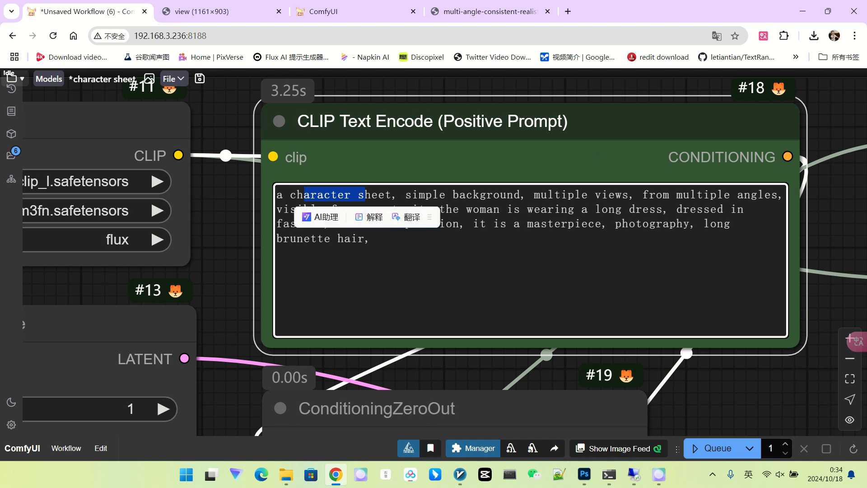
left_click(439, 194)
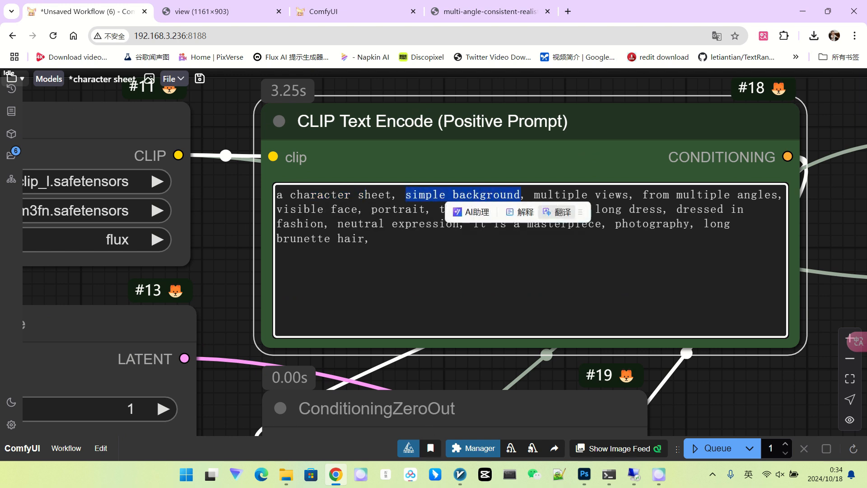
left_click(615, 195)
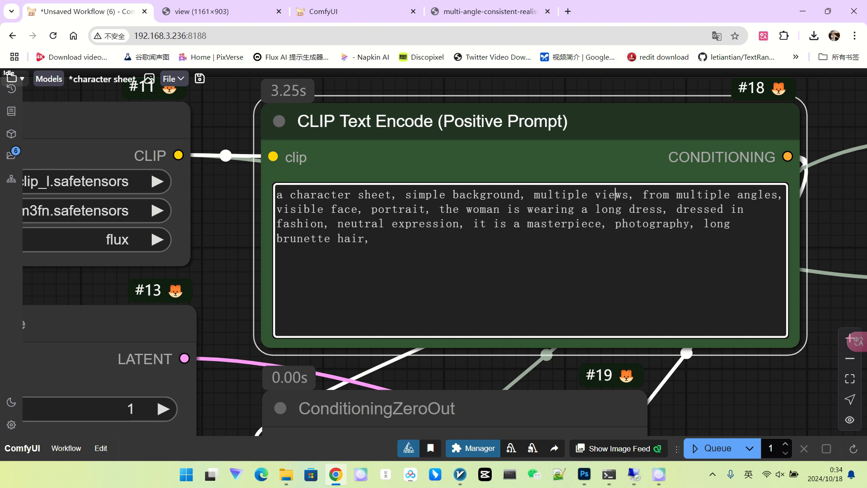
left_click_drag(372, 209, 554, 209)
left_click(541, 209)
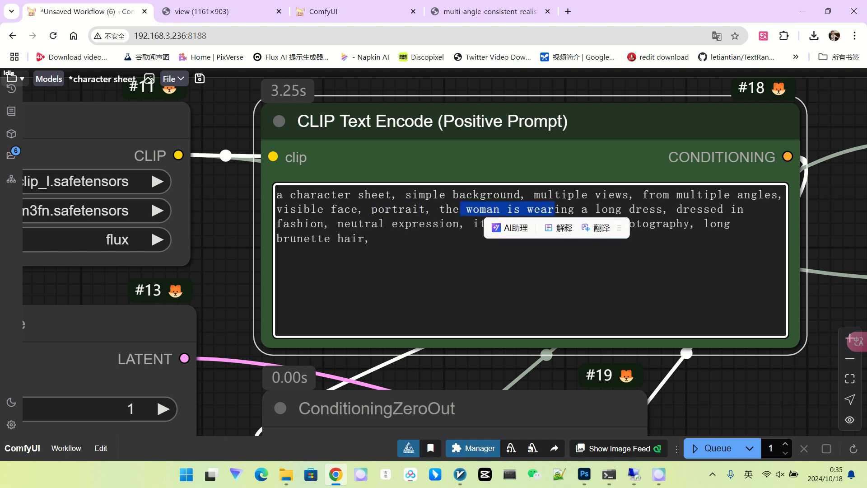
left_click(629, 209)
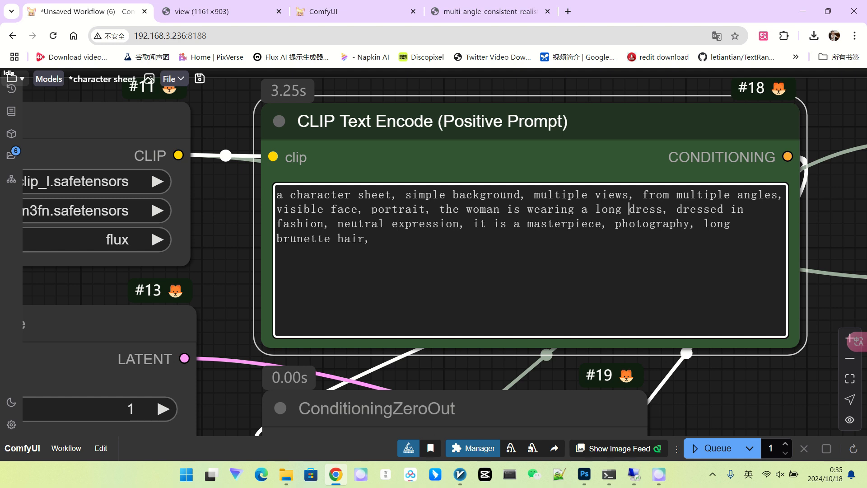
Check the rest of the positive prompt, from neutral expression to long brunette hair, and queue the workflow with it.
left_click_drag(433, 224, 554, 224)
left_click(370, 238)
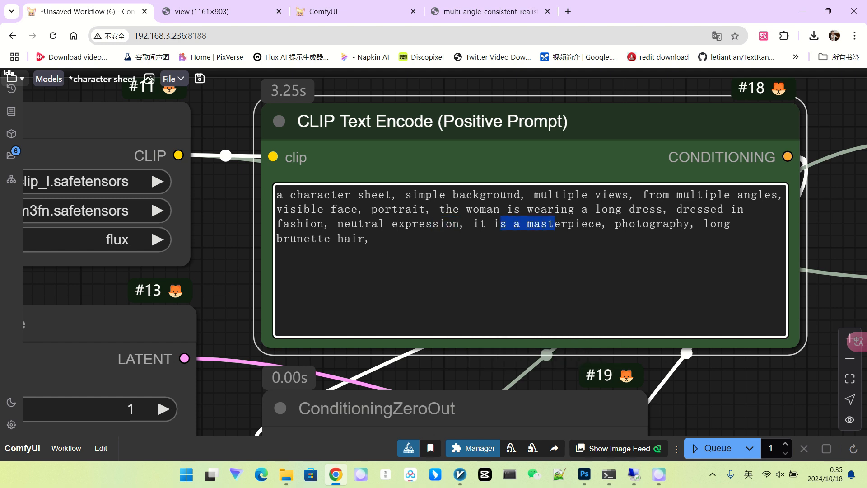
scroll(554, 224, "down", 5)
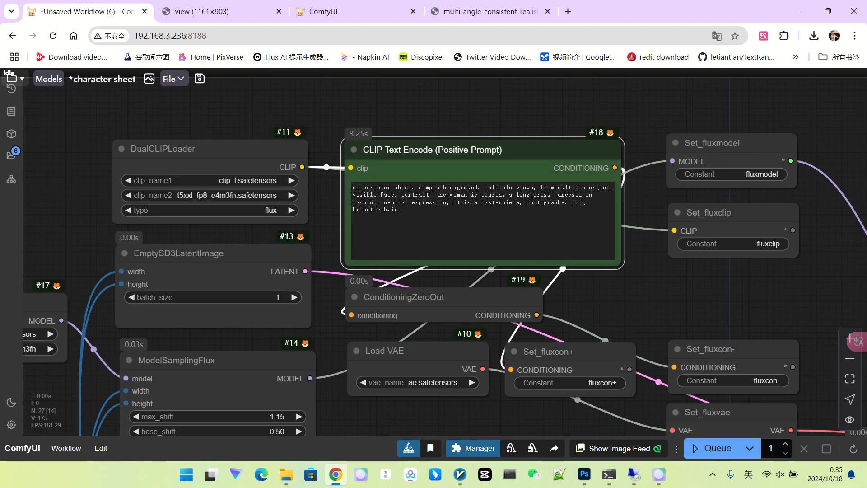
scroll(356, 116, "down", 6)
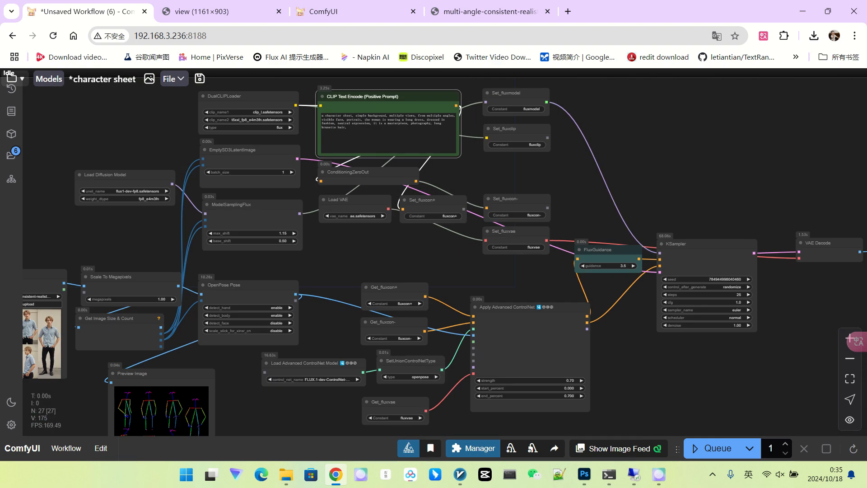
scroll(428, 203, "down", 3)
left_click_drag(445, 248, 430, 221)
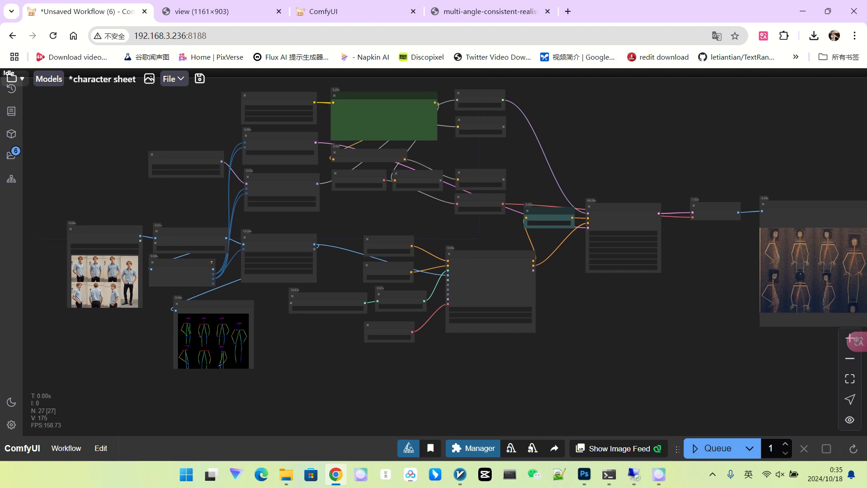
left_click(717, 448)
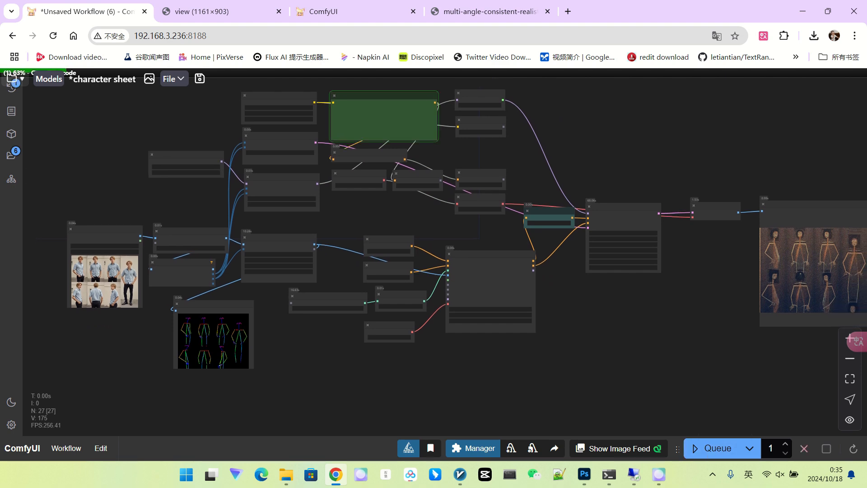
Follow the run through the KSampler and VAE Decode nodes to the final Preview Image node.
left_click_drag(627, 316, 505, 305)
scroll(728, 250, "up", 7)
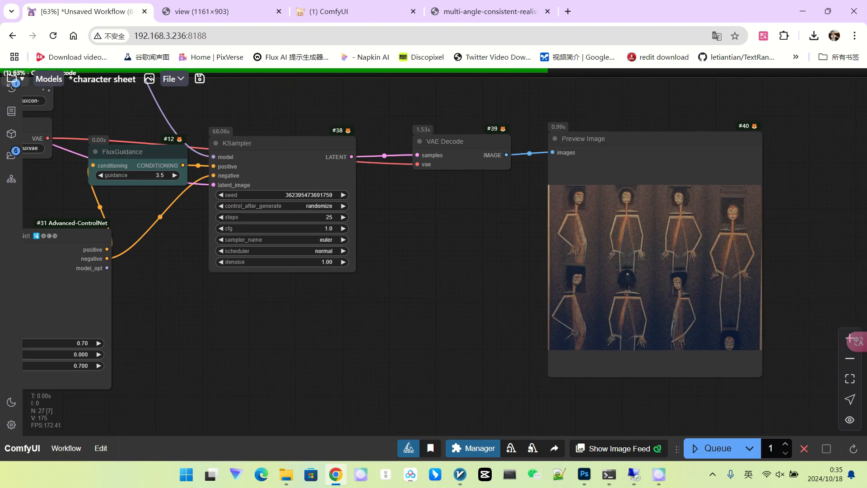
scroll(728, 250, "down", 1)
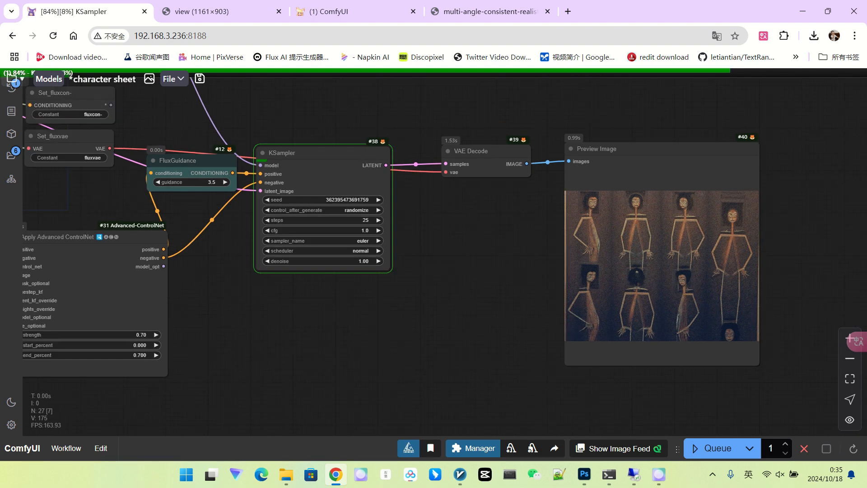
scroll(489, 266, "down", 2)
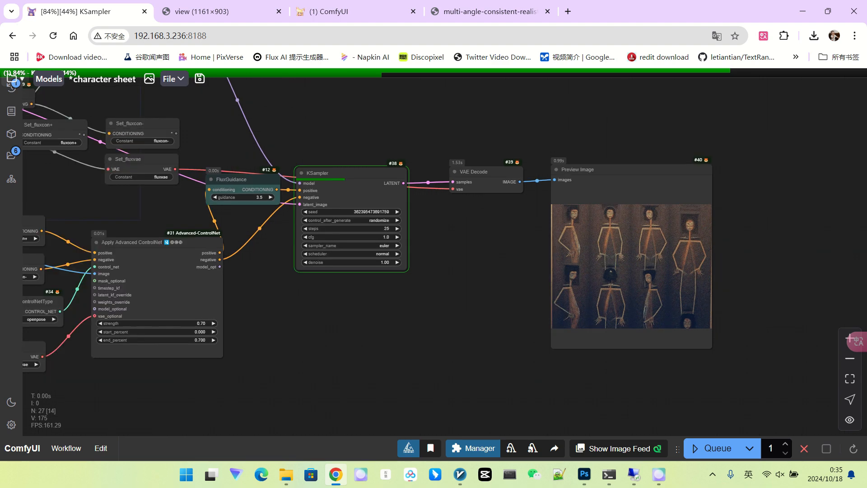
left_click_drag(489, 266, 606, 234)
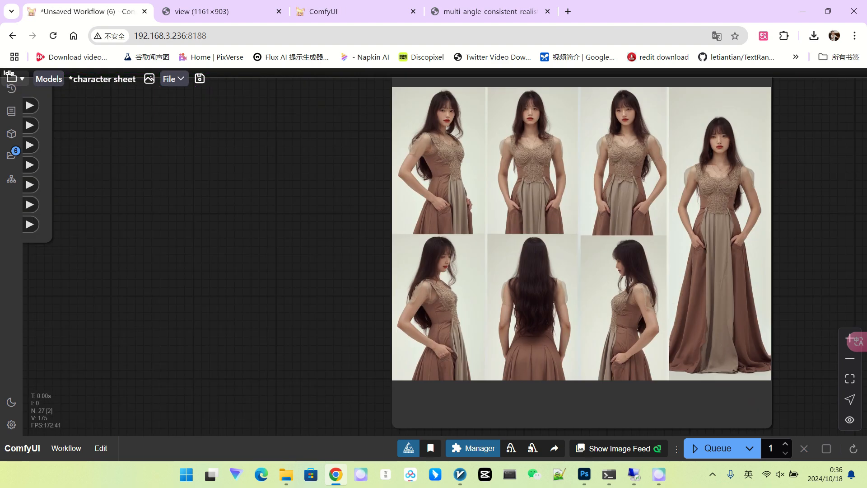
Examine the generated woman's face, hair and dress across all views of the character sheet for consistency.
scroll(742, 189, "up", 4)
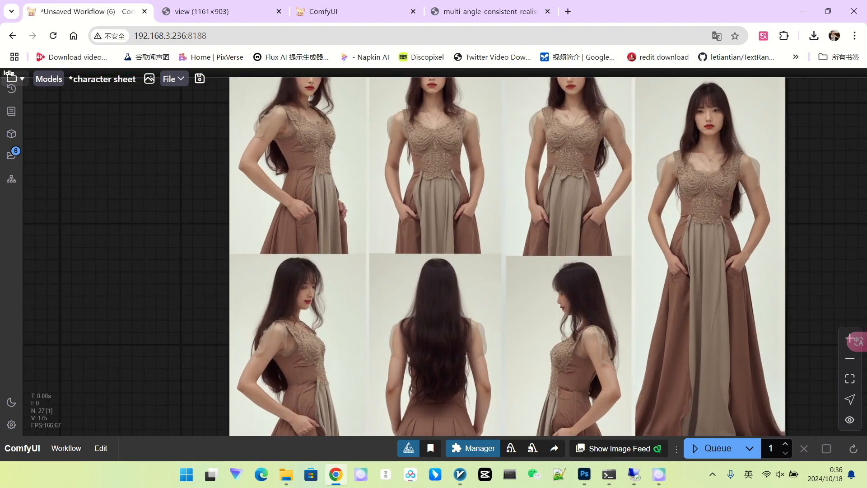
scroll(733, 189, "down", 3)
left_click_drag(734, 188, 661, 187)
scroll(660, 187, "up", 1)
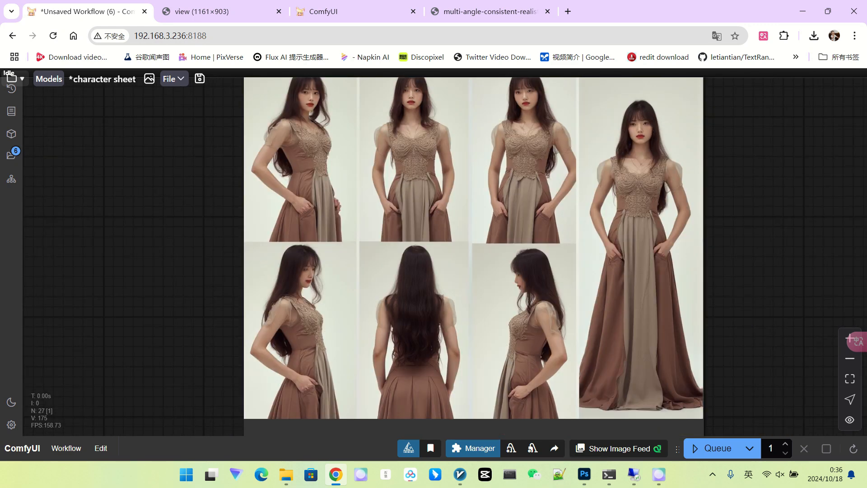
scroll(703, 200, "down", 3)
left_click_drag(223, 292, 359, 280)
scroll(463, 267, "down", 3)
scroll(605, 214, "up", 4)
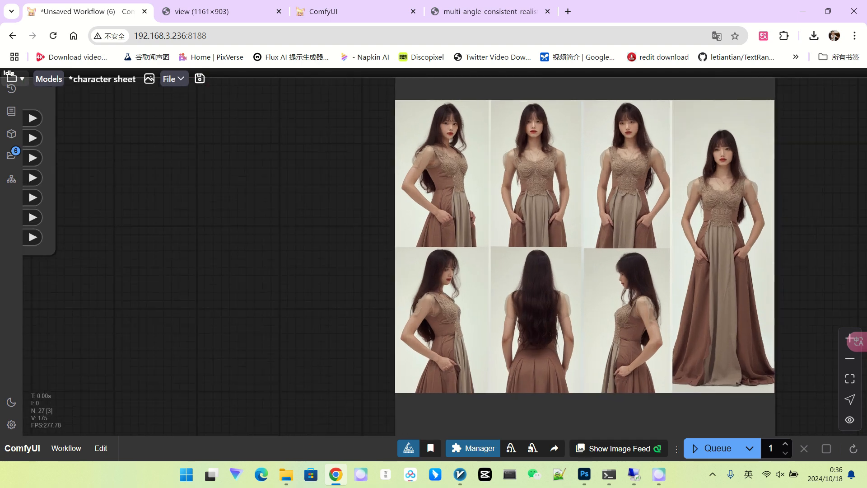
scroll(524, 180, "up", 3)
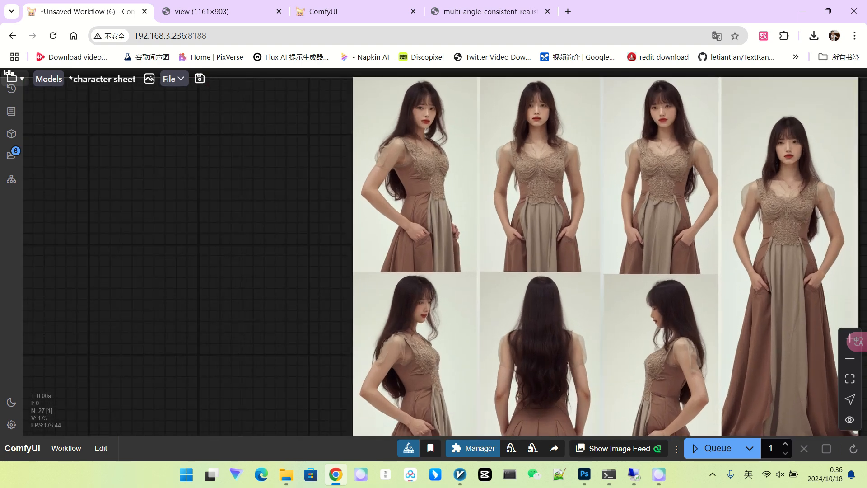
scroll(508, 178, "down", 3)
scroll(269, 300, "down", 5)
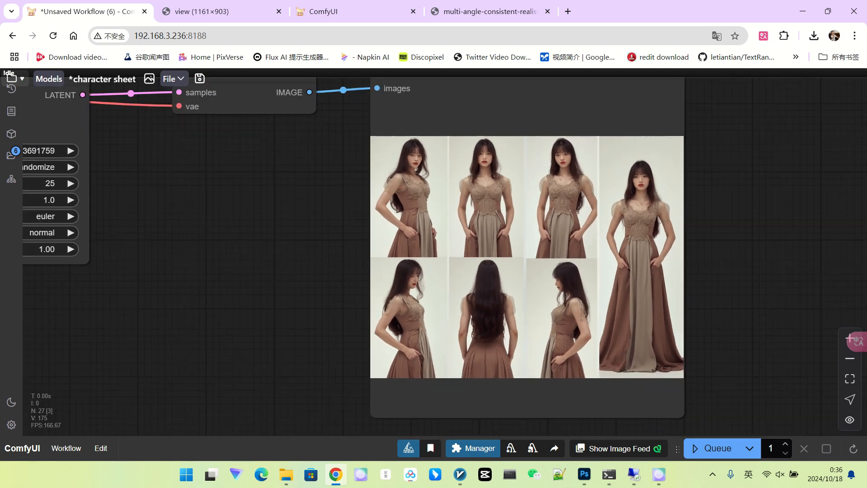
Connect the Load Advanced ControlNet Model output directly to the control_net input of Apply Advanced ControlNet, bypassing SetUnionControlNetType.
left_click_drag(181, 289, 818, 228)
left_click(215, 259)
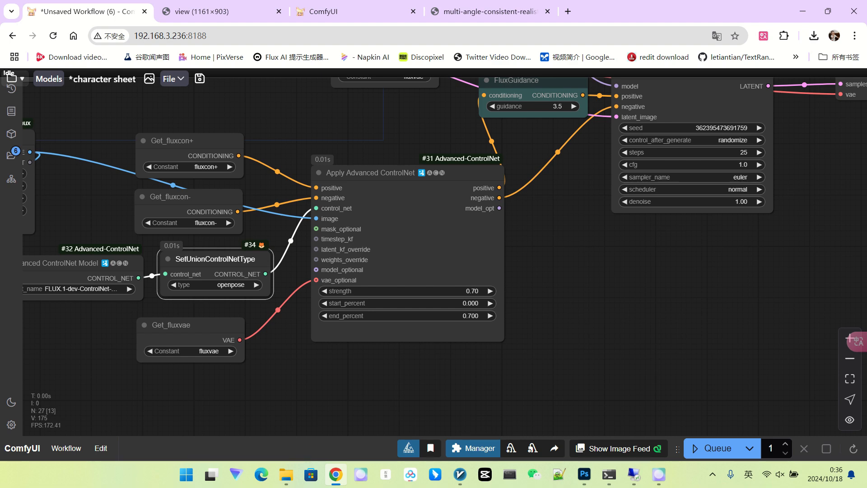
left_click_drag(138, 278, 317, 208)
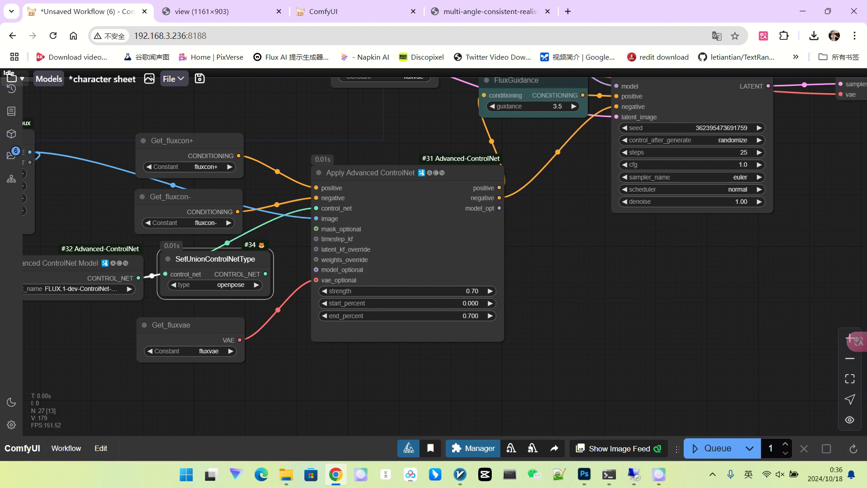
Generate a new character sheet with the rewired ControlNet and examine it in the final Preview Image node.
scroll(595, 310, "down", 3)
left_click_drag(596, 310, 321, 342)
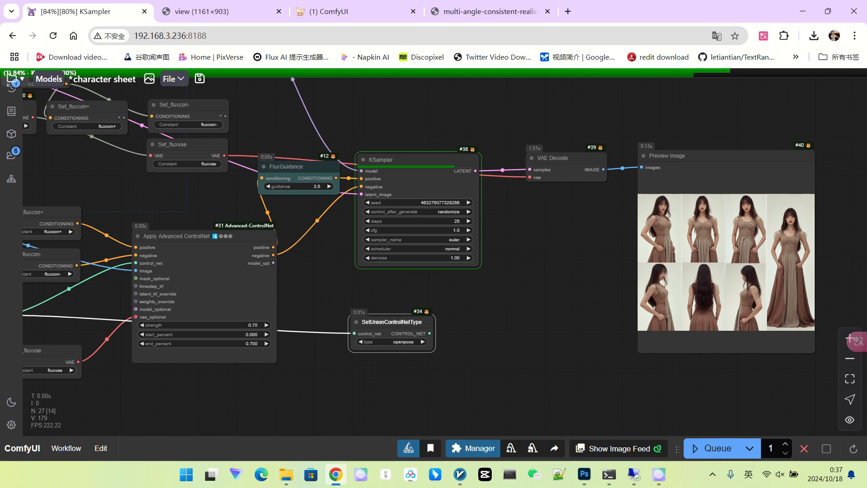
left_click_drag(783, 290, 675, 280)
scroll(675, 278, "up", 9)
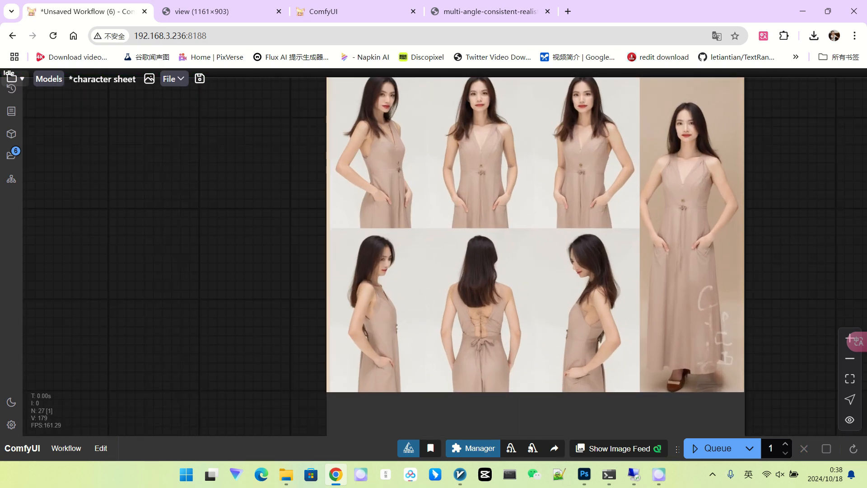
scroll(511, 228, "down", 3)
Delete the unused SetUnionControlNetType node and move the Load Advanced ControlNet Model node closer to Apply Advanced ControlNet.
left_click_drag(281, 253, 644, 242)
scroll(493, 259, "down", 2)
key("Delete")
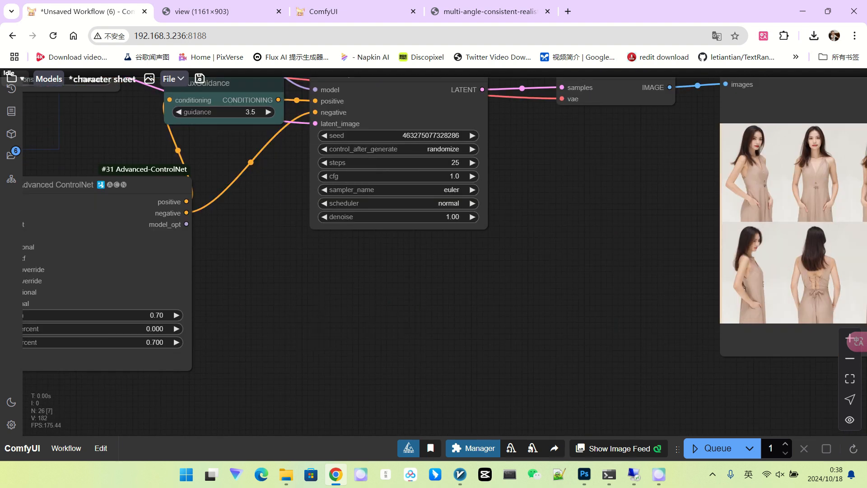
scroll(398, 291, "down", 4)
left_click_drag(398, 292, 611, 280)
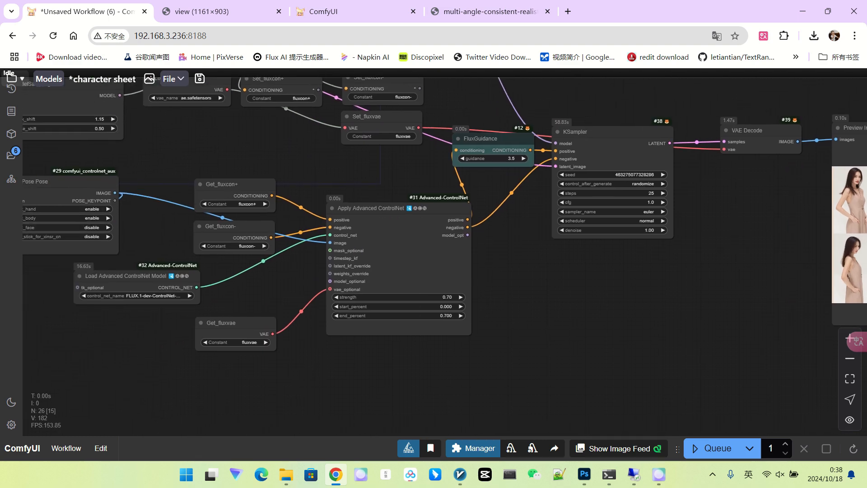
left_click_drag(112, 275, 198, 273)
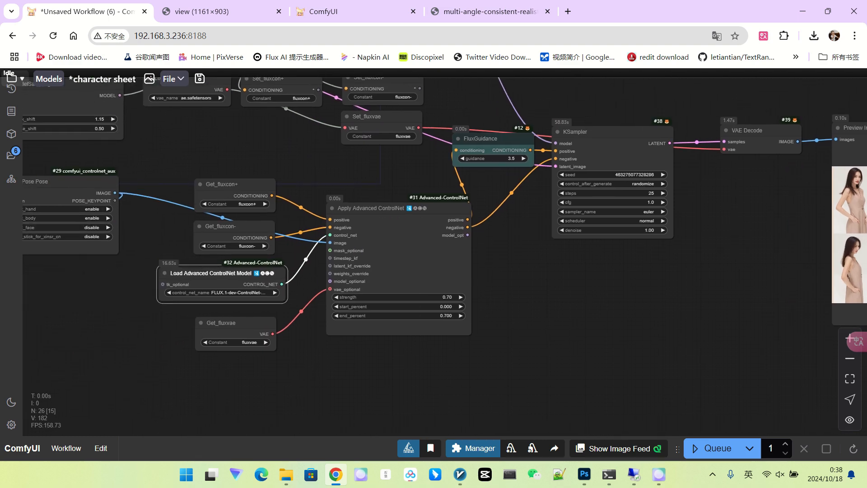
Review the Apply Advanced ControlNet and KSampler settings alongside the character sheet in the final Preview Image node.
scroll(227, 268, "up", 2)
left_click_drag(605, 270, 439, 337)
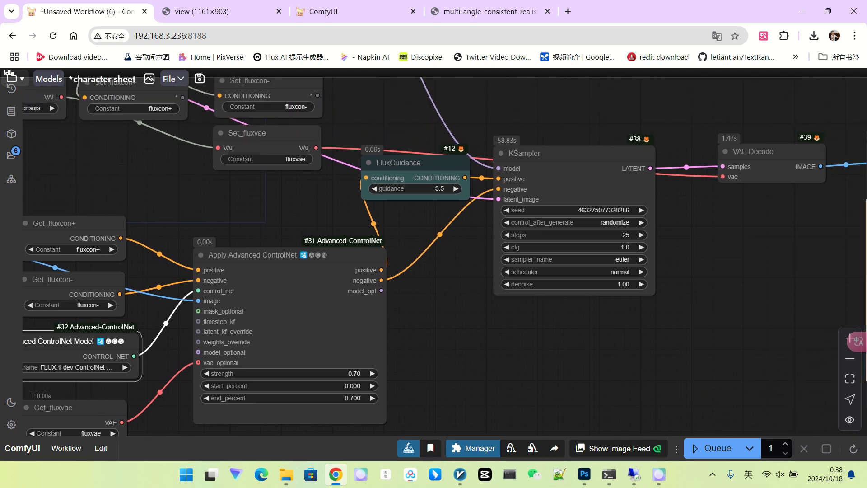
scroll(491, 309, "down", 2)
left_click_drag(745, 307, 448, 310)
scroll(591, 307, "up", 6)
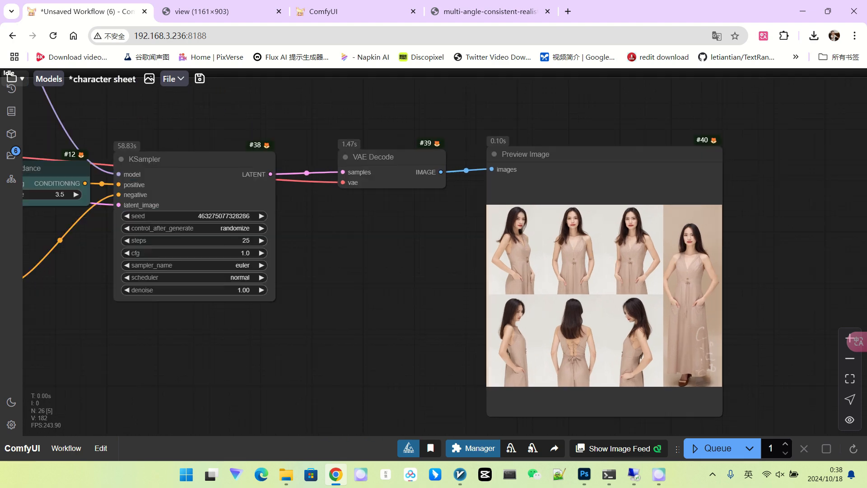
scroll(578, 271, "down", 4)
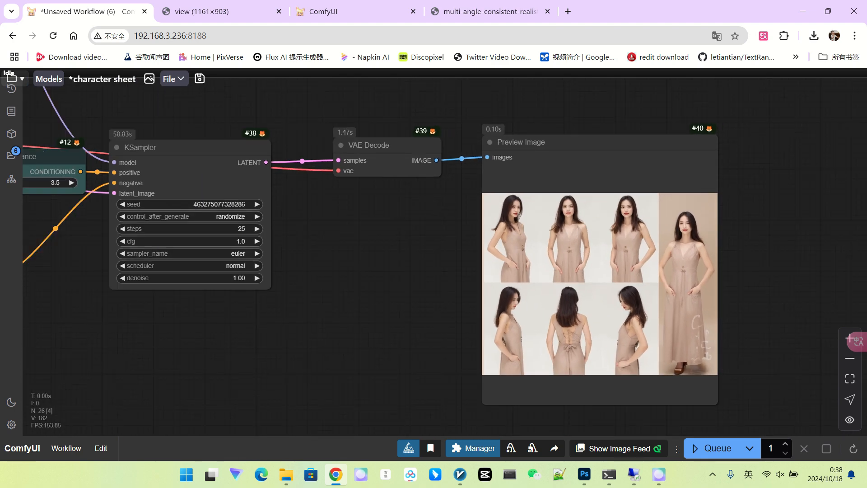
left_click_drag(445, 313, 512, 309)
scroll(512, 309, "down", 3)
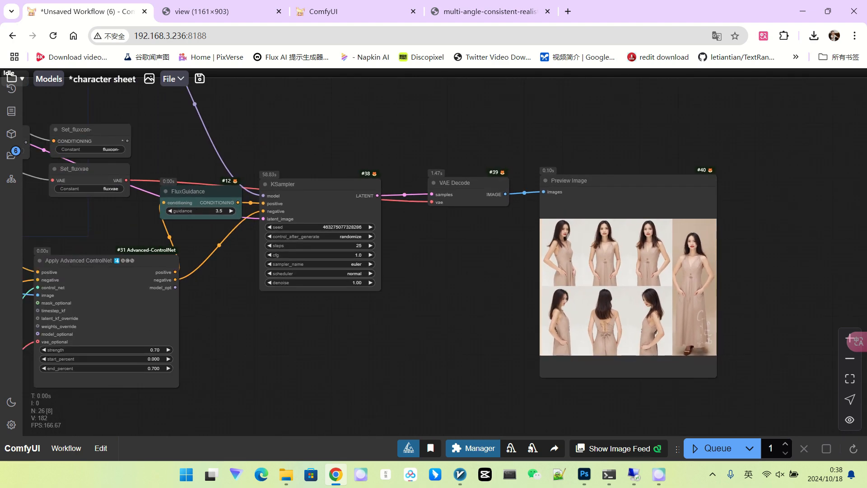
Move the Load Diffusion Model node up and add a LoraLoaderModelOnly node beneath it.
left_click_drag(316, 339, 552, 315)
left_click_drag(293, 384, 660, 408)
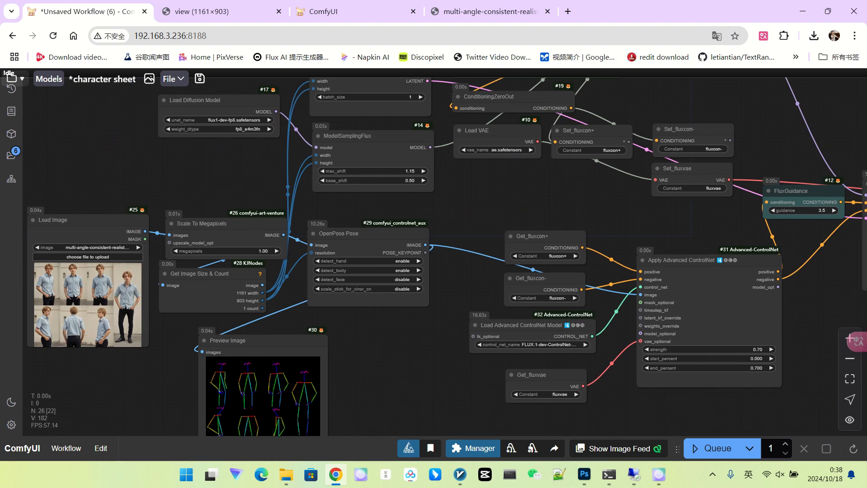
left_click_drag(587, 203, 691, 259)
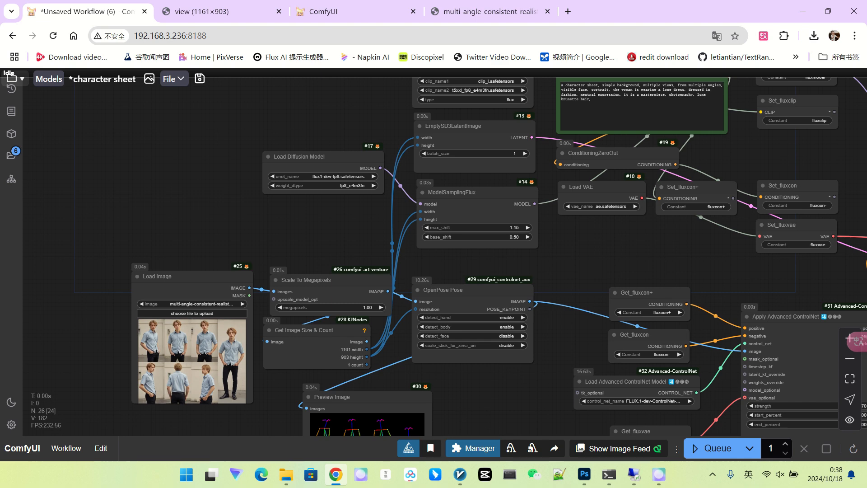
left_click_drag(316, 156, 298, 119)
double_click(316, 217)
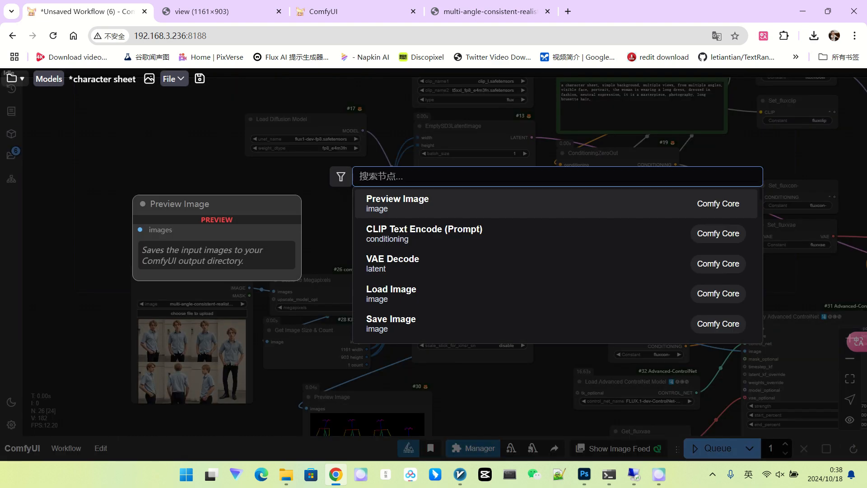
type("lora")
key("Down")
key("Return")
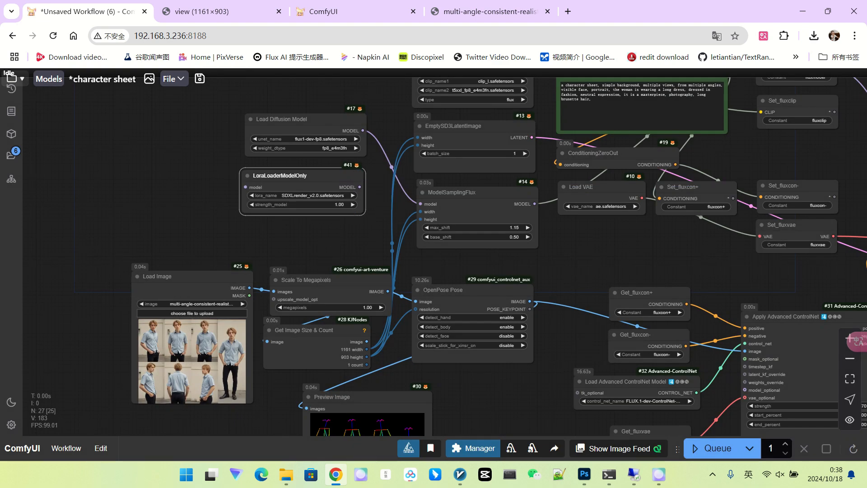
scroll(371, 181, "up", 4)
left_click(309, 199)
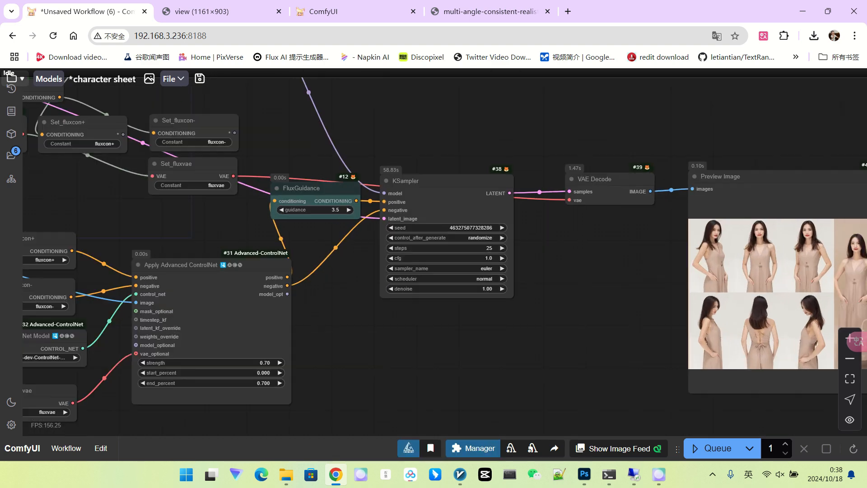
Set the KSampler's sampler_name to deis and choose another scheduler.
scroll(474, 242, "up", 3)
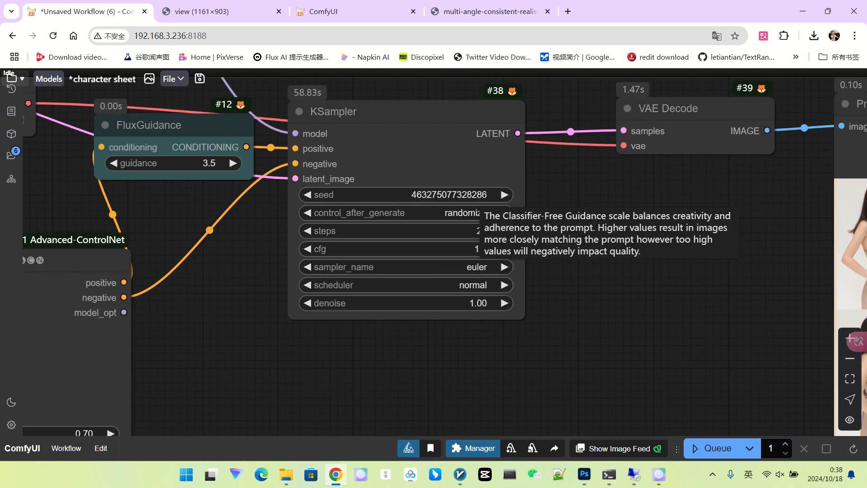
scroll(369, 266, "up", 3)
left_click(440, 262)
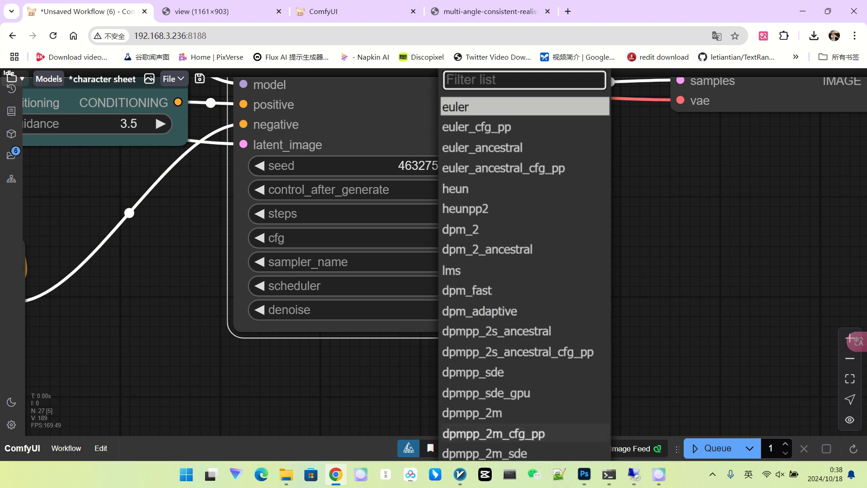
scroll(497, 388, "down", 2)
scroll(497, 389, "down", 5)
left_click(497, 429)
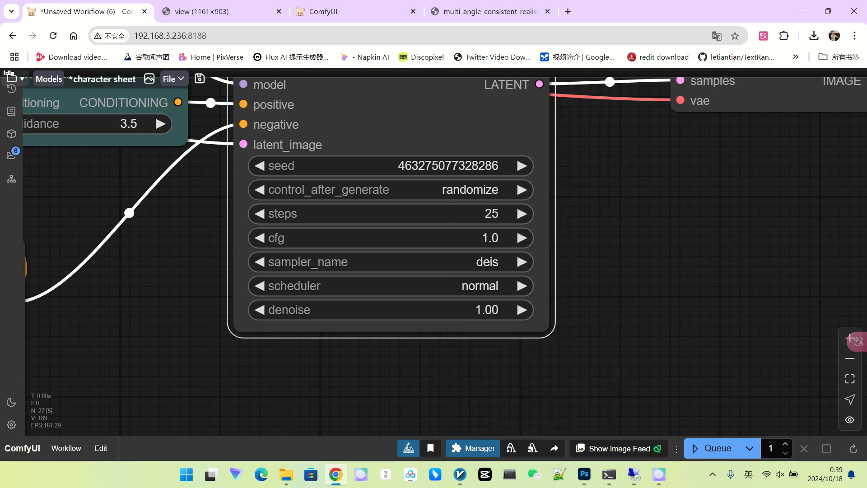
left_click(447, 285)
left_click(457, 400)
Queue the workflow to generate a character sheet with the new sampler and scheduler settings.
scroll(406, 287, "down", 15)
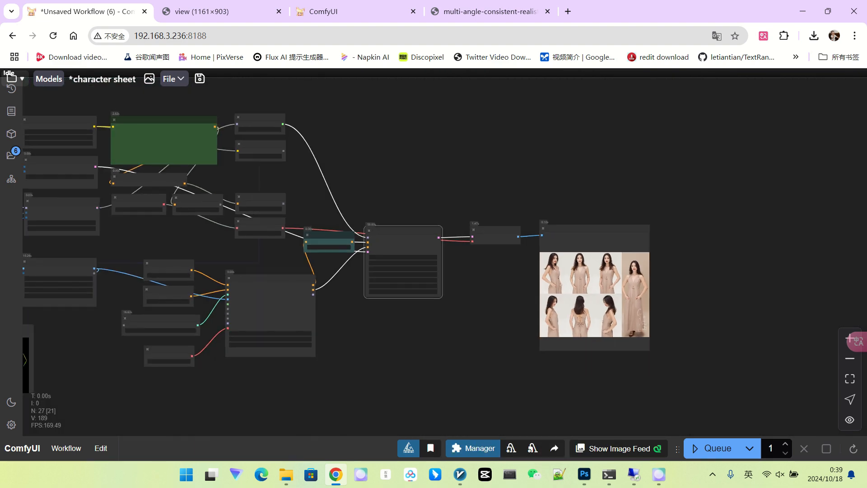
left_click_drag(426, 338, 531, 310)
scroll(530, 310, "down", 2)
left_click(712, 448)
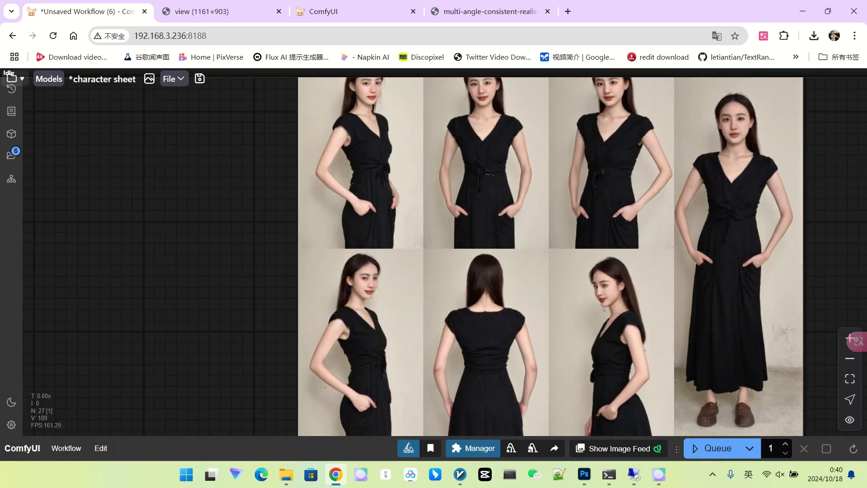
Set the LoraLoaderModelOnly node's strength_model to 0.8.
left_click_drag(190, 225, 505, 225)
scroll(253, 273, "down", 3)
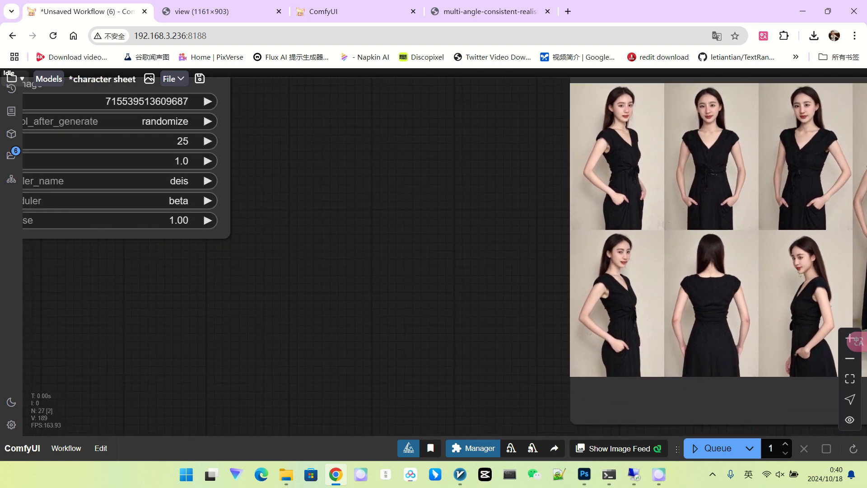
scroll(618, 267, "up", 7)
scroll(581, 252, "down", 10)
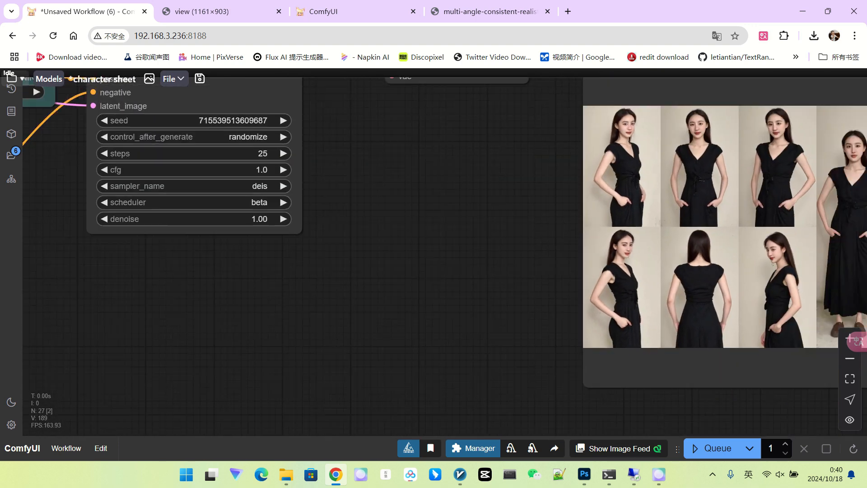
left_click_drag(356, 281, 505, 266)
scroll(504, 266, "down", 4)
left_click_drag(316, 289, 575, 266)
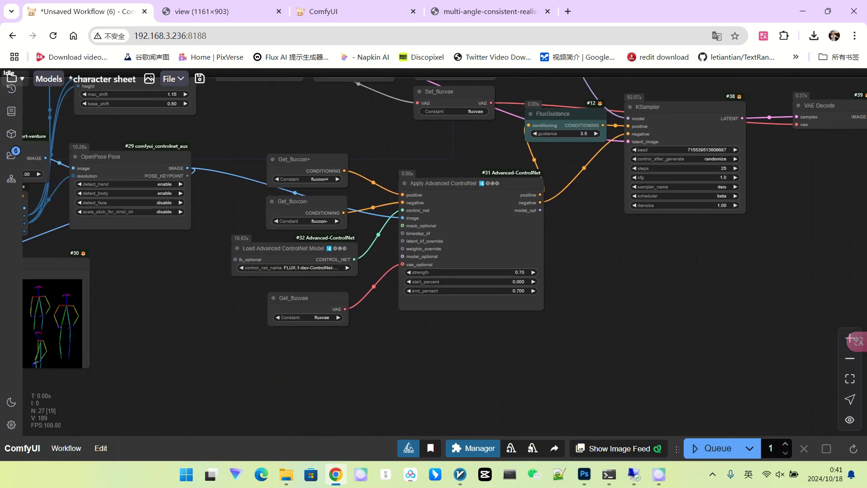
left_click_drag(158, 271, 602, 352)
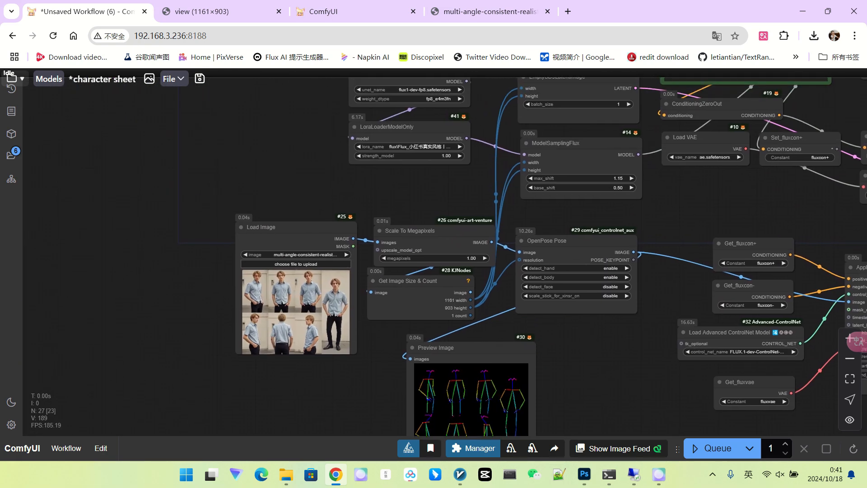
scroll(391, 160, "up", 3)
left_click_drag(435, 90, 382, 165)
scroll(382, 161, "up", 5)
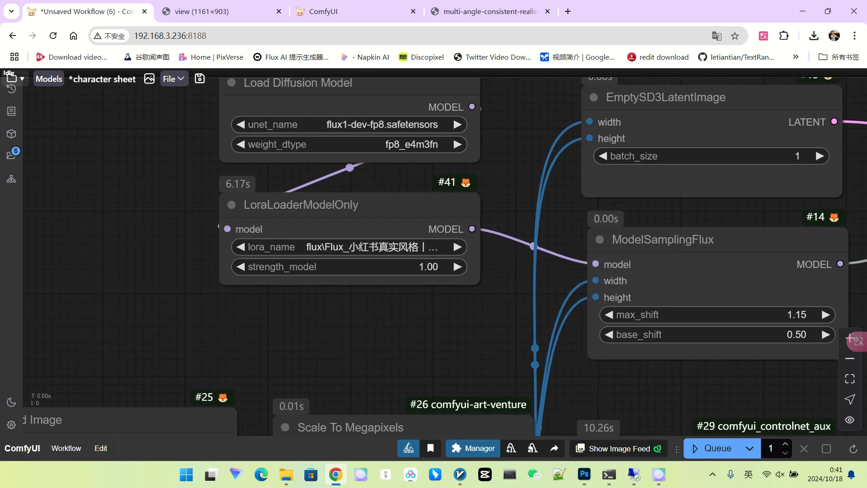
left_click(361, 262)
type("0")
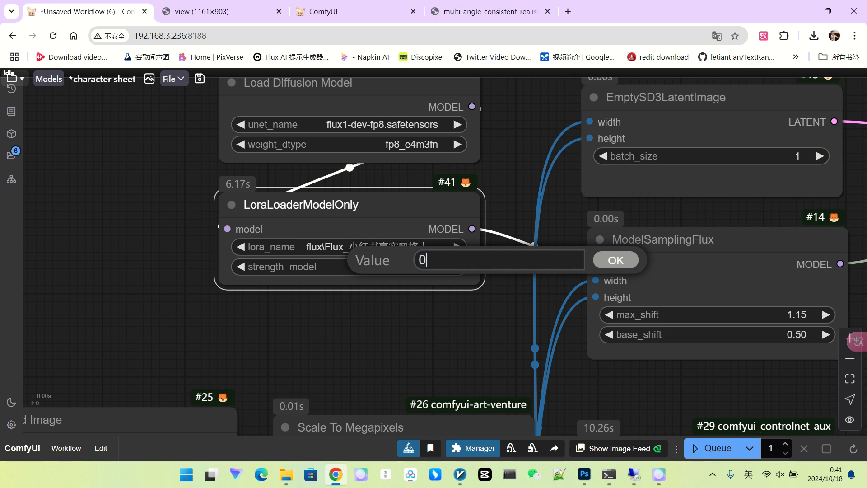
type(".8")
key("Return")
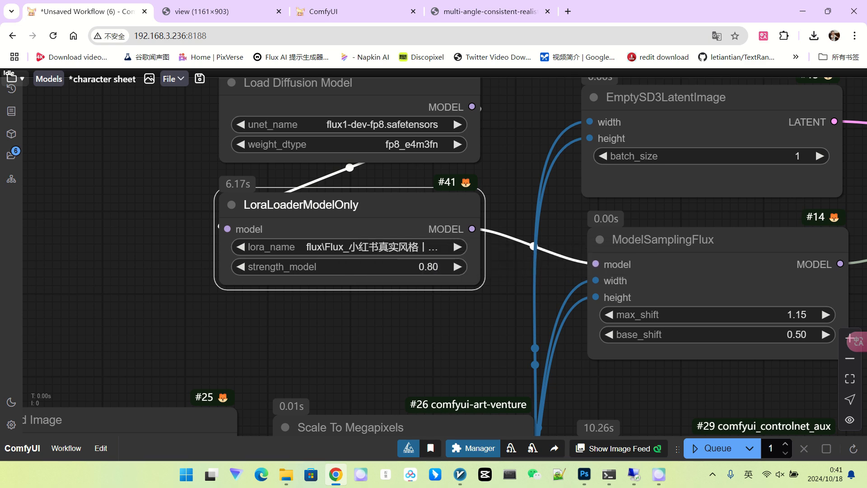
Review the black-dress character sheet in the final Preview Image node alongside the KSampler and Apply Advanced ControlNet settings.
scroll(562, 221, "down", 10)
left_click_drag(769, 287, 271, 233)
scroll(271, 232, "down", 3)
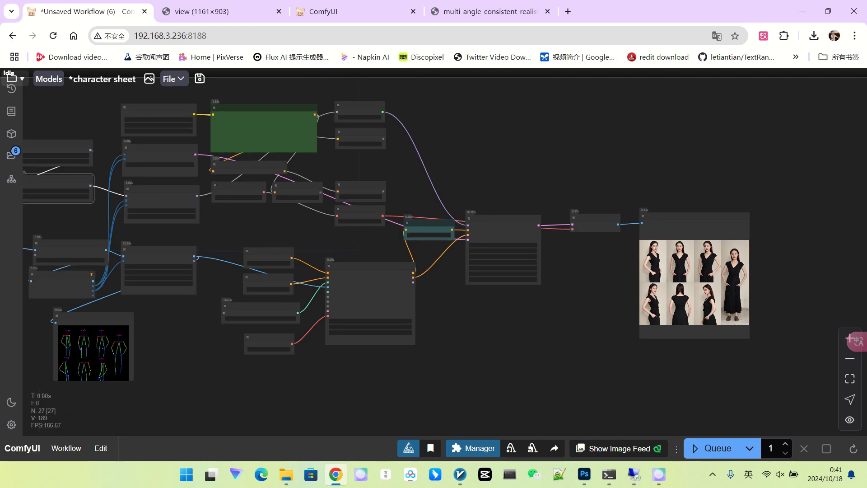
scroll(723, 289, "up", 12)
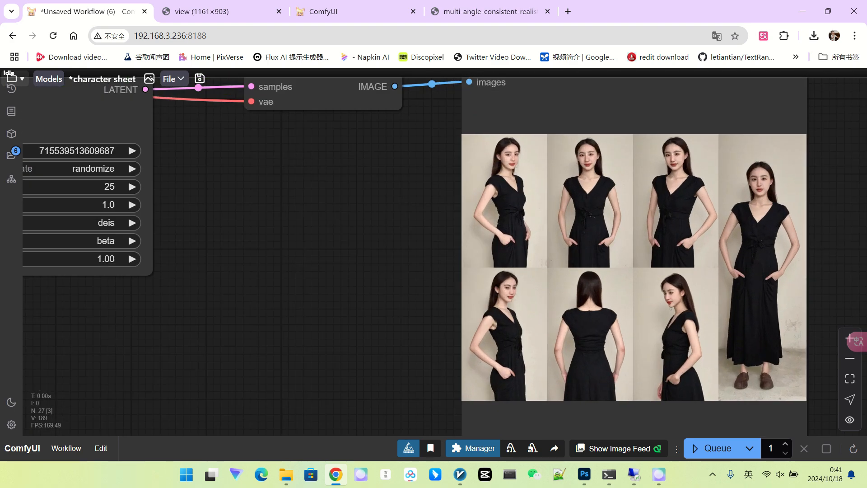
scroll(645, 239, "down", 5)
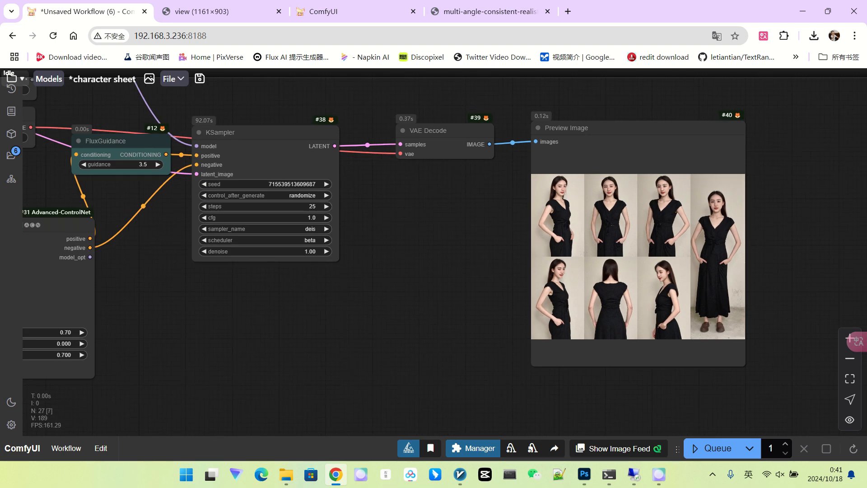
left_click_drag(415, 265, 531, 256)
scroll(496, 259, "down", 2)
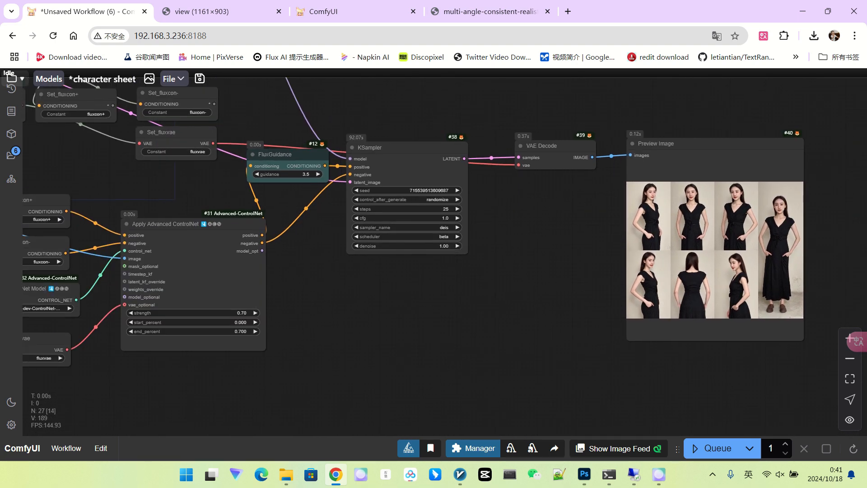
scroll(688, 184, "up", 3)
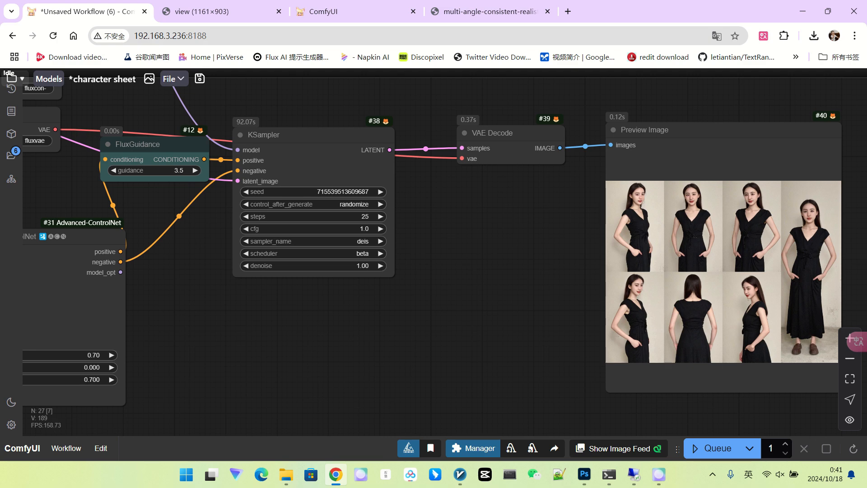
left_click_drag(459, 284, 723, 287)
scroll(722, 287, "down", 3)
Duplicate the LoraLoaderModelOnly node and place the copy directly beneath the original.
left_click_drag(384, 212, 721, 241)
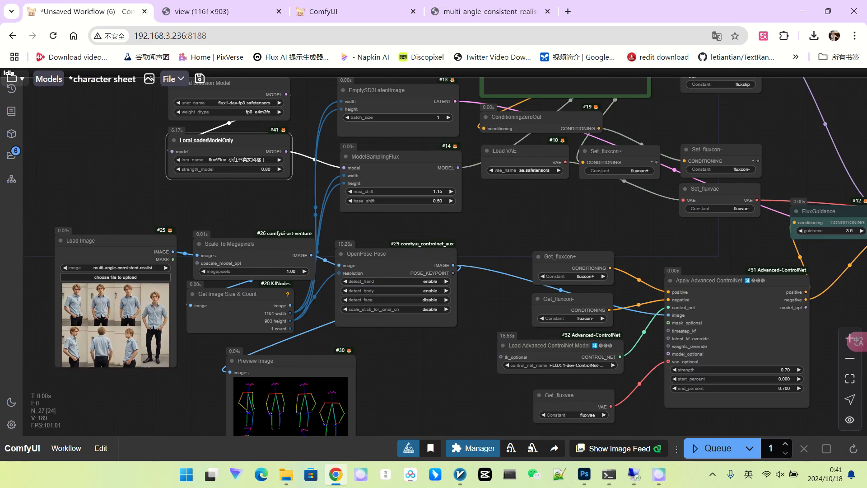
left_click_drag(242, 198, 413, 239)
scroll(413, 213, "up", 6)
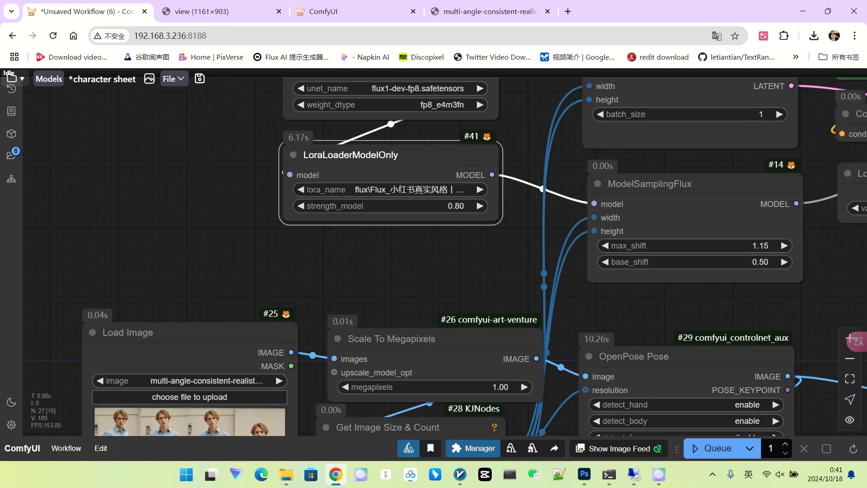
scroll(462, 248, "down", 2)
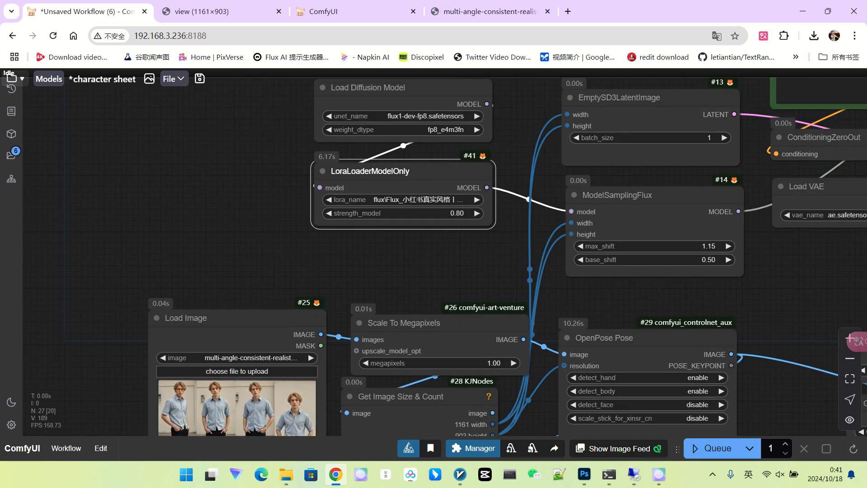
left_click_drag(406, 171, 407, 165)
left_click_drag(420, 267, 415, 236)
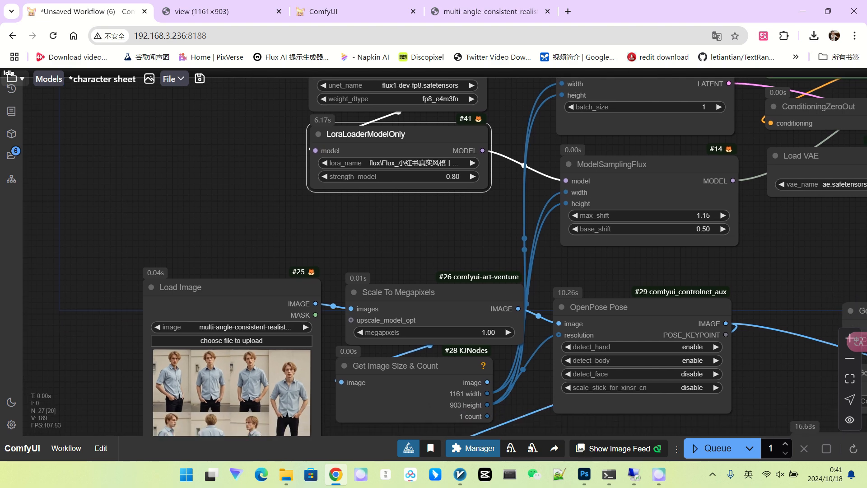
mouse_move(406, 134)
left_mouse_down()
mouse_move(406, 179)
mouse_move(407, 151)
left_mouse_up()
Load a ganlossv4 LoRA in the duplicated loader and wire it between the first LoRA loader and ModelSamplingFlux.
left_click(408, 231)
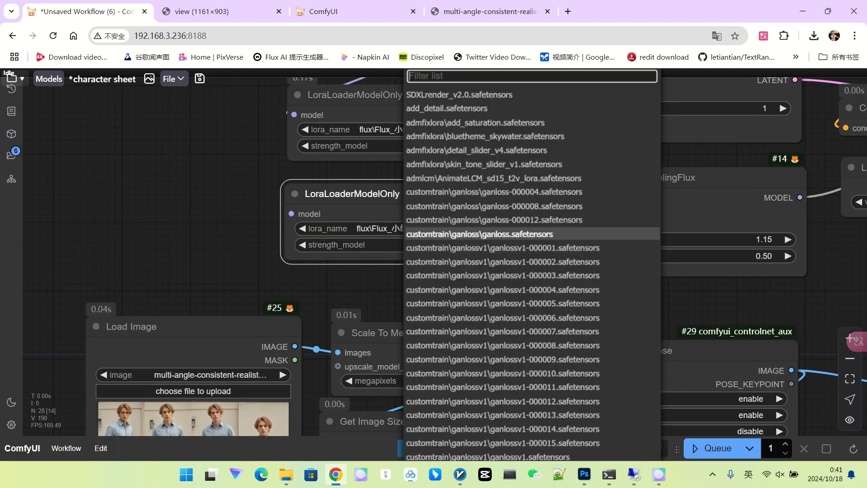
type("gan")
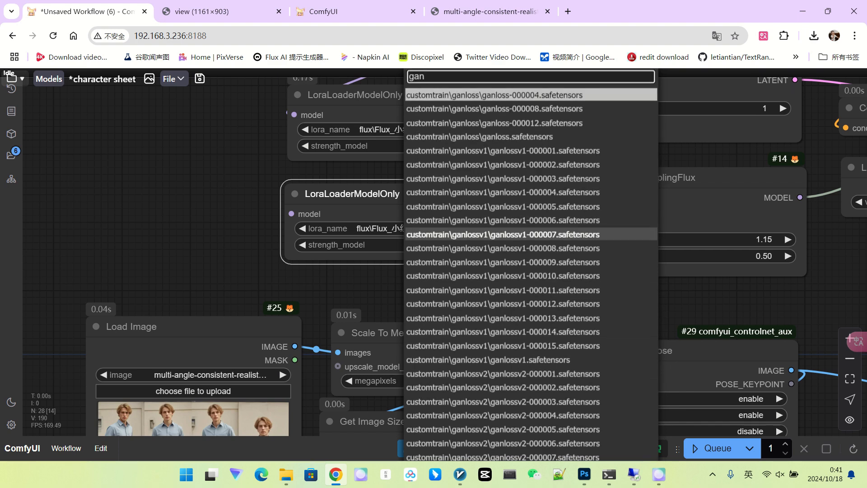
type("lossv4")
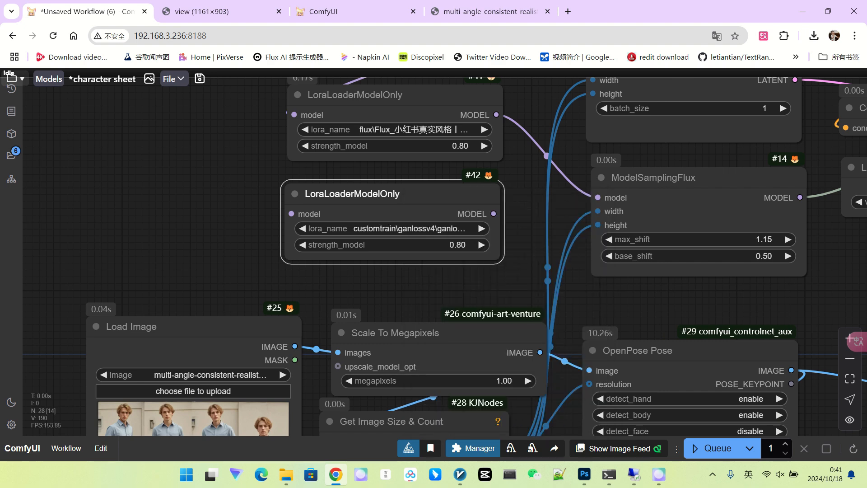
left_click(506, 426)
left_click_drag(494, 212, 597, 198)
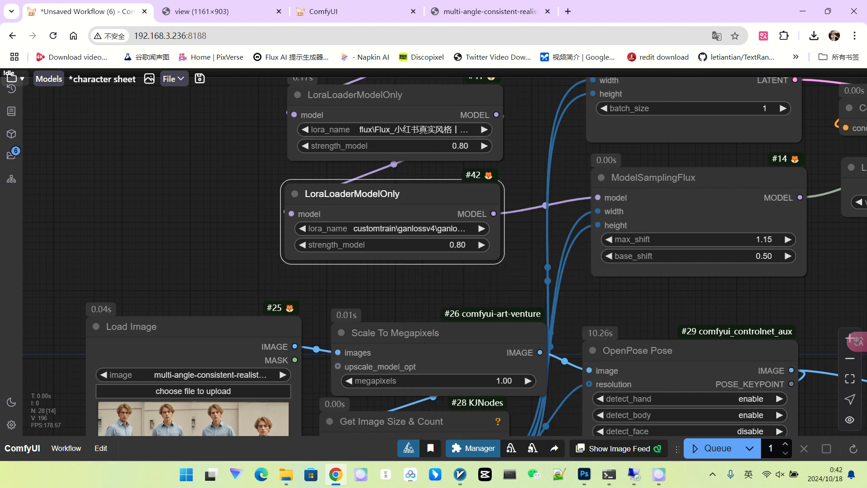
Set the ganlossv4 LoRA's strength_model to 0.6 and queue the workflow.
scroll(477, 236, "up", 3)
left_click(406, 247)
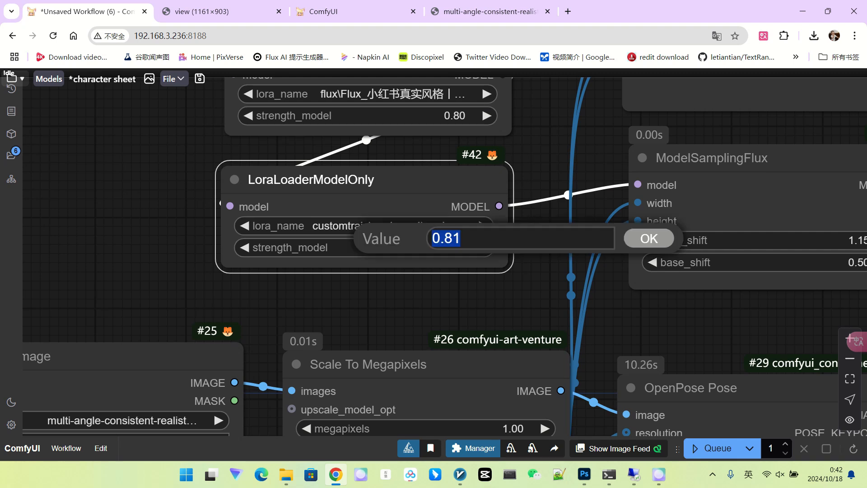
type("0.6")
key("Return")
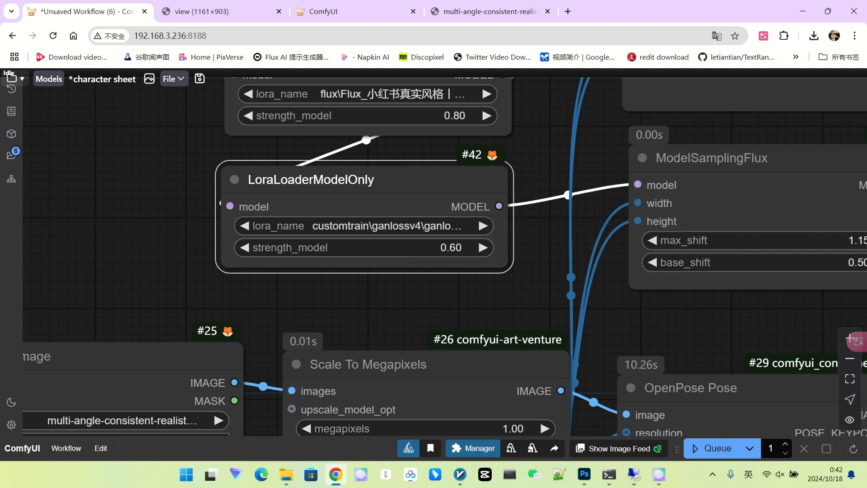
scroll(204, 215, "down", 10)
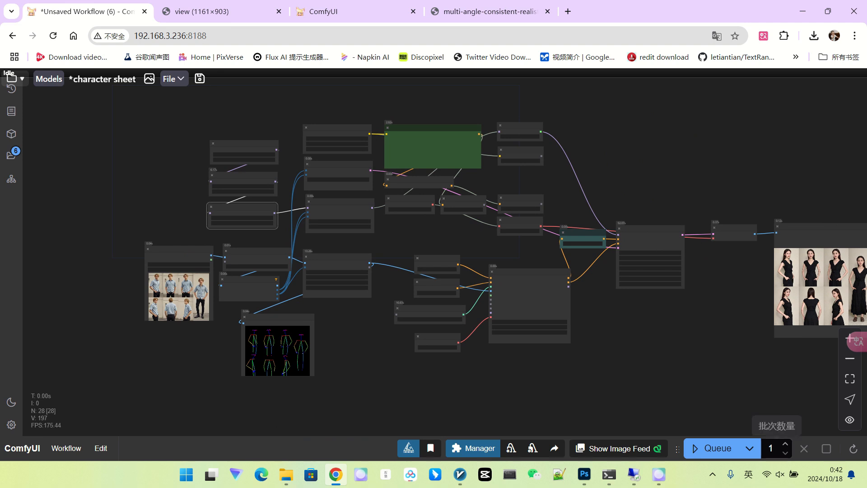
left_click(710, 448)
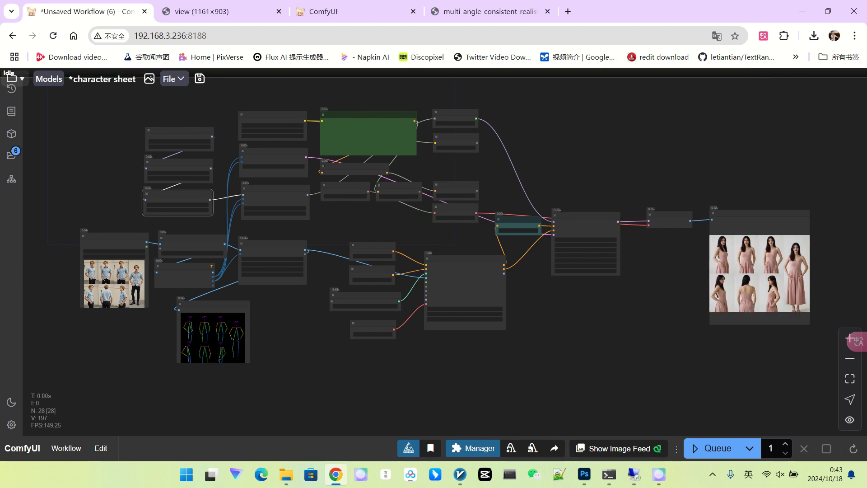
Examine the newly generated character sheet up close, along with the KSampler and output end of the workflow.
scroll(825, 280, "up", 15)
scroll(825, 280, "up", 6)
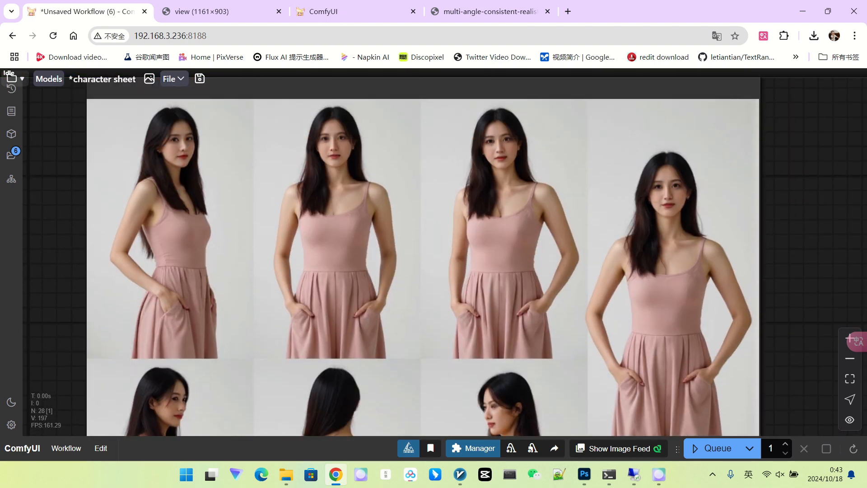
scroll(703, 174, "down", 15)
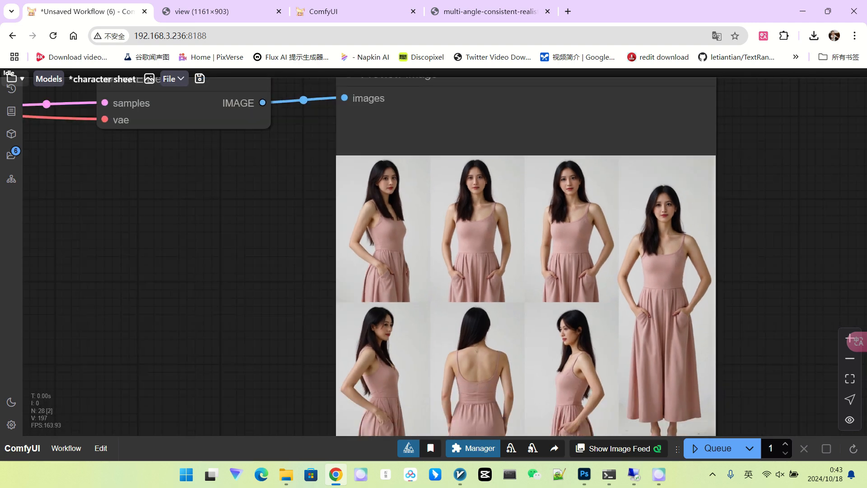
scroll(607, 256, "down", 3)
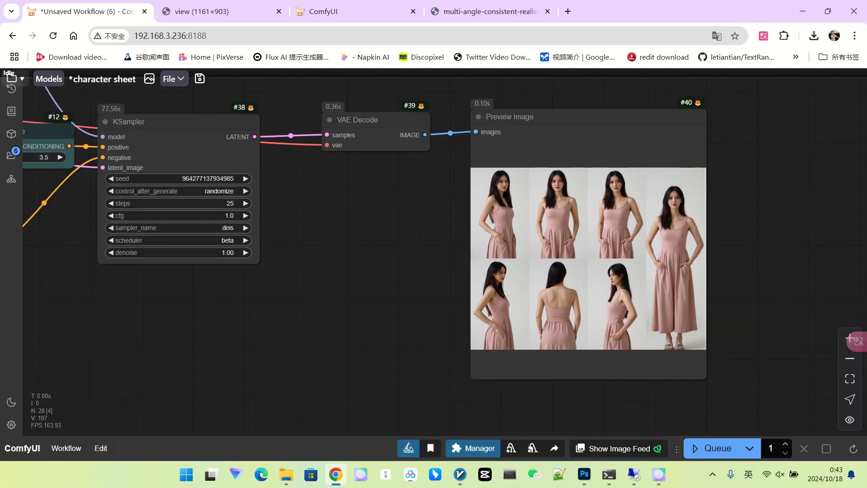
scroll(433, 225, "down", 3)
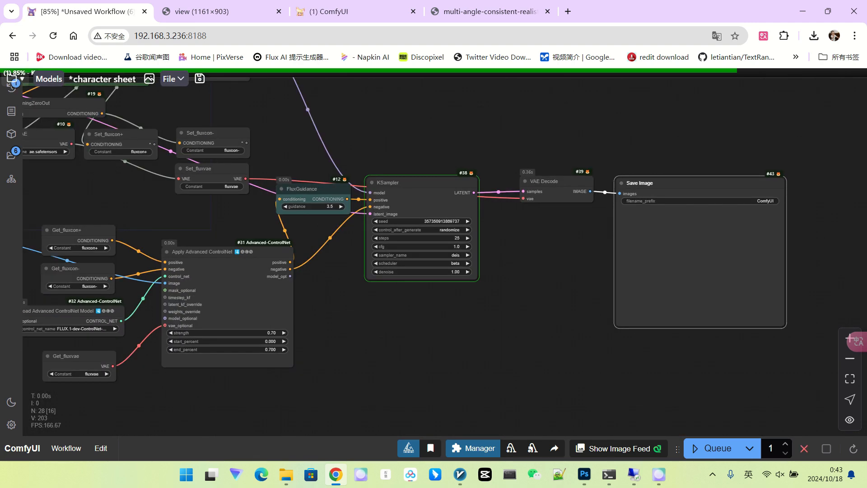
scroll(463, 345, "down", 2)
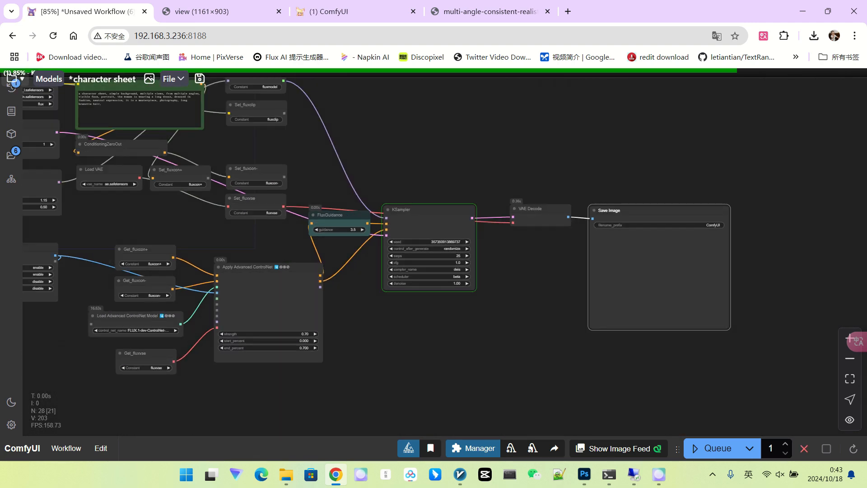
left_click_drag(462, 346, 531, 347)
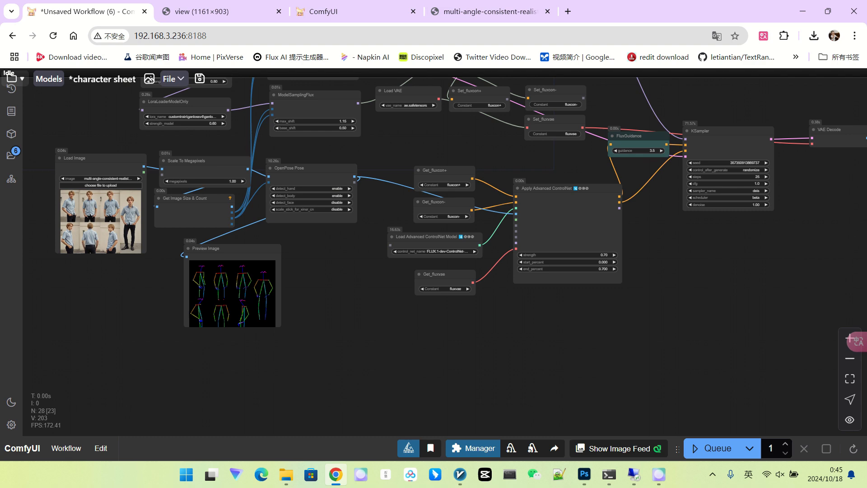
Duplicate the Load Image node into the empty area below OpenPose Pose and load Pose_sheet_v02.png in it.
left_click_drag(350, 263, 348, 233)
scroll(343, 262, "up", 1)
scroll(251, 251, "up", 5)
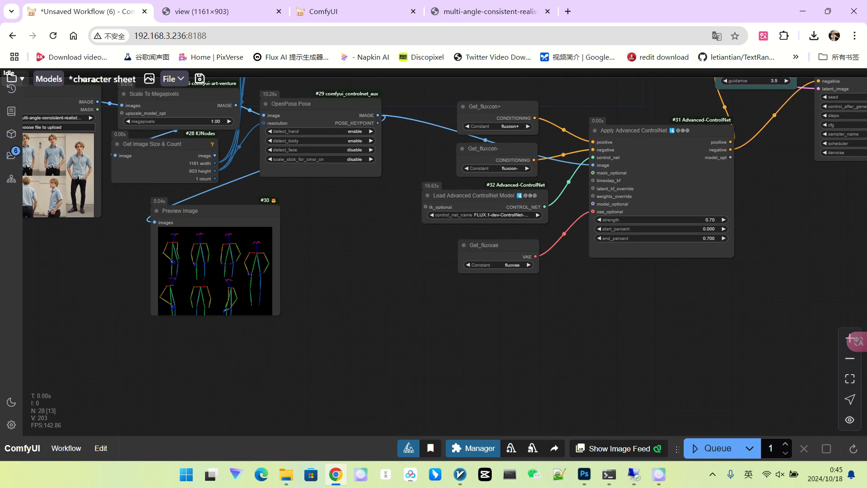
left_click_drag(401, 325, 392, 291)
scroll(392, 292, "down", 4)
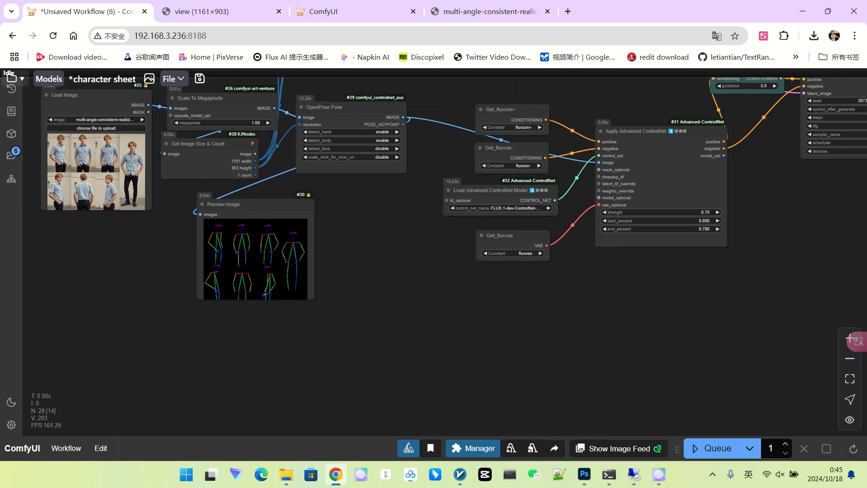
left_click_drag(77, 95, 419, 288)
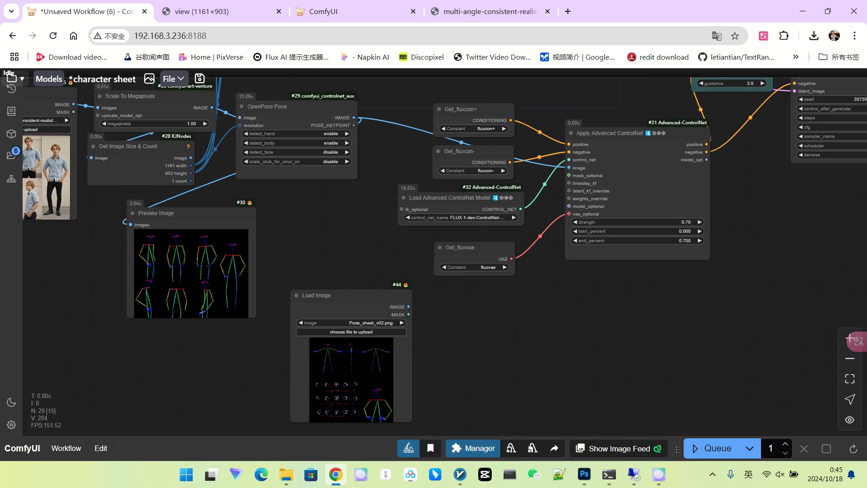
Move the pose Preview Image node beneath the original Load Image node and place the Pose_sheet_v02.png loader beside it.
left_click_drag(316, 226, 443, 280)
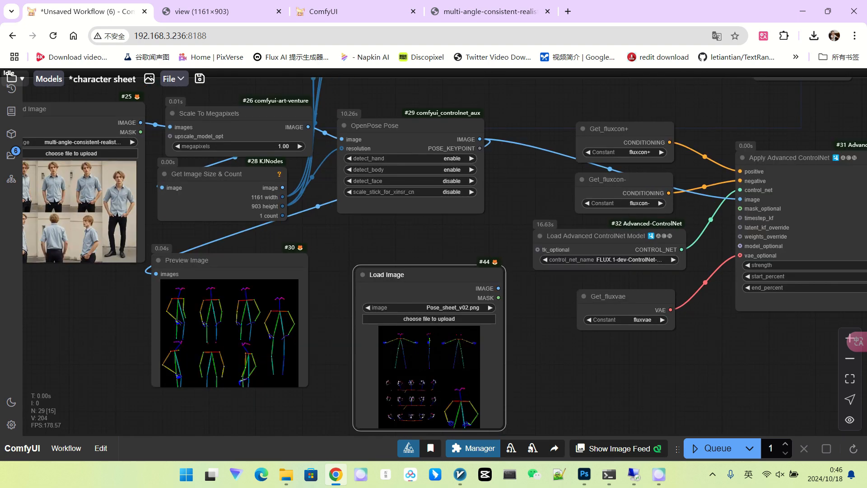
left_click_drag(226, 260, 108, 292)
left_click_drag(425, 274, 303, 277)
scroll(500, 280, "down", 2)
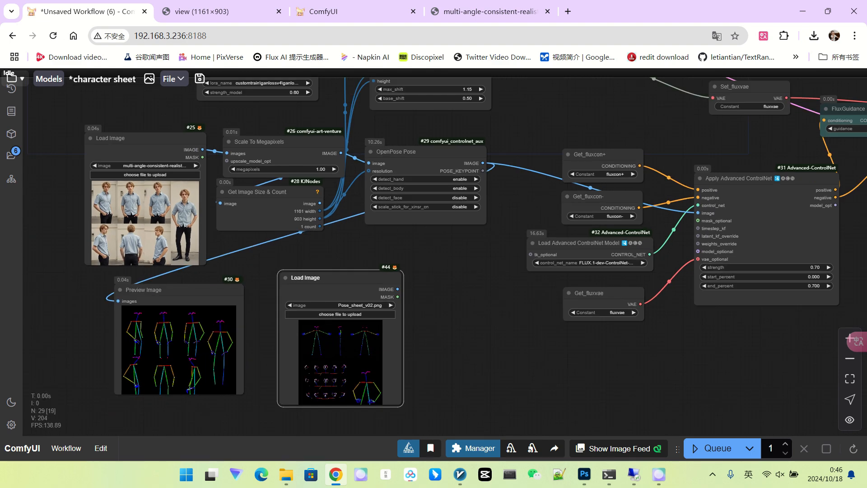
Duplicate the Get Image Size & Count node beside the Pose_sheet_v02.png loader and feed the loader's image into it.
left_click_drag(500, 280, 548, 295)
left_click_drag(316, 157, 310, 154)
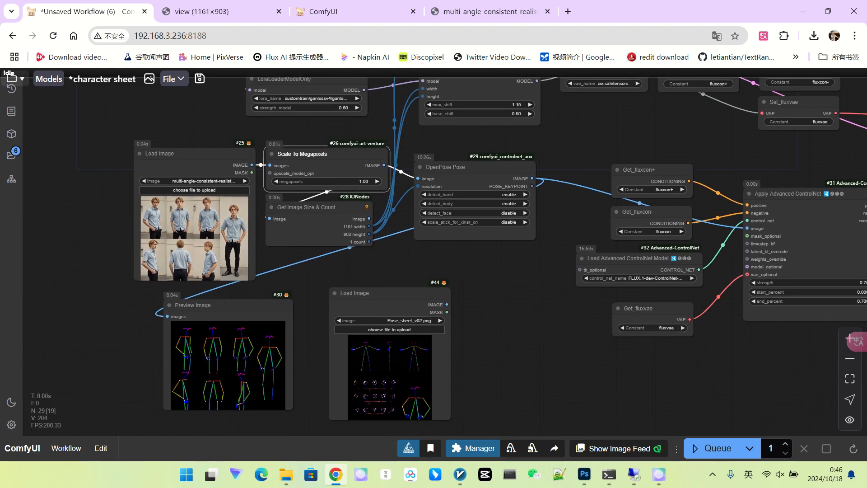
left_click(318, 262)
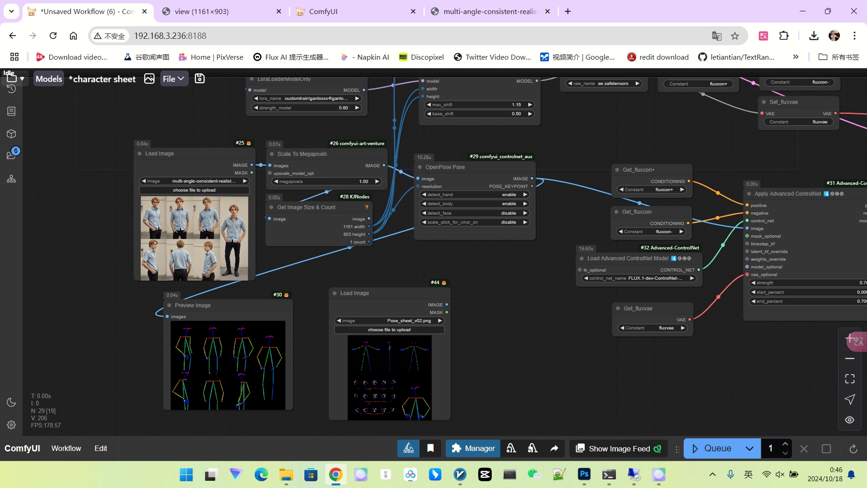
mouse_move(325, 207)
left_mouse_down("alt")
mouse_move(560, 313)
mouse_move(528, 307)
left_mouse_up("alt")
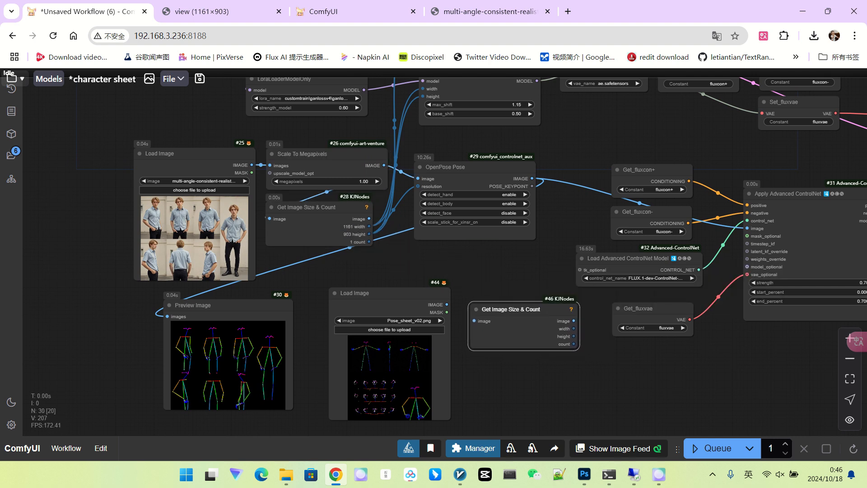
left_click_drag(446, 304, 473, 320)
left_click_drag(542, 280, 454, 313)
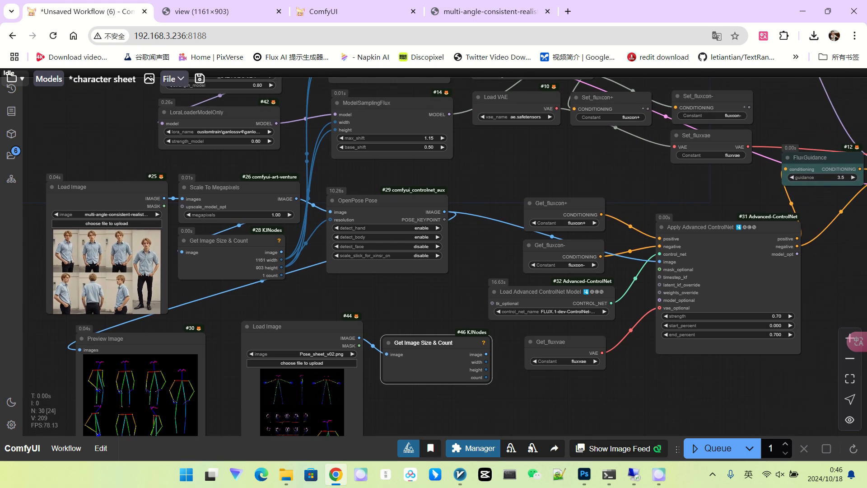
Wire the duplicated size node's image to Apply Advanced ControlNet and its width and height to EmptySD3LatentImage and ModelSamplingFlux.
scroll(443, 397, "down", 3)
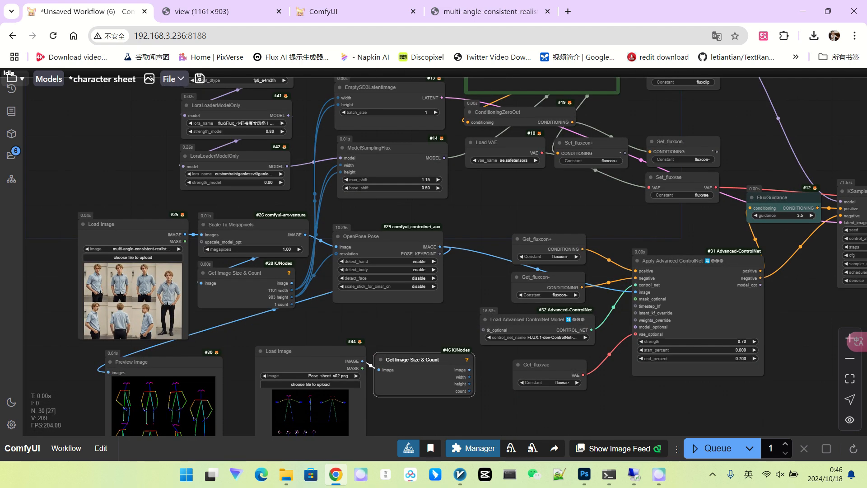
left_click_drag(489, 403, 483, 396)
left_click_drag(463, 362, 629, 284)
left_click_drag(605, 298, 643, 303)
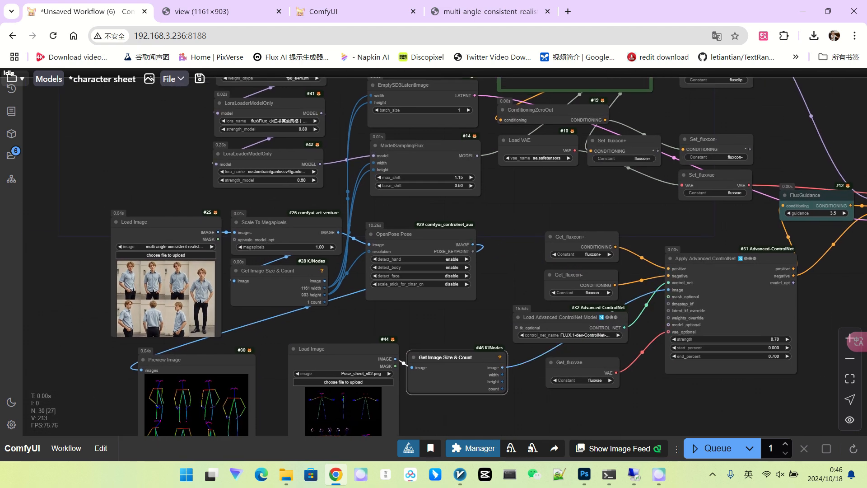
left_click_drag(502, 374, 371, 96)
left_click_drag(502, 381, 370, 103)
scroll(524, 373, "up", 1)
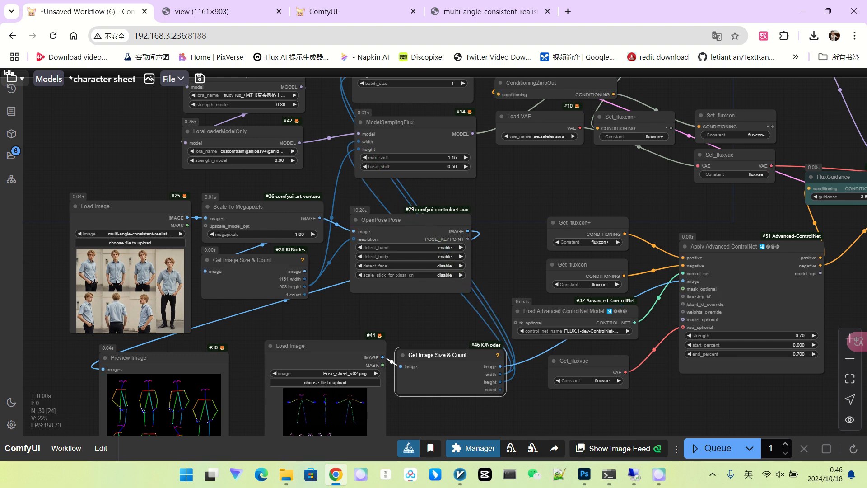
Insert an Image Resize node between the Pose_sheet_v02.png loader and its size node, with width and height set to 1280.
scroll(519, 270, "down", 3)
scroll(404, 431, "up", 7)
left_click_drag(404, 431, 313, 388)
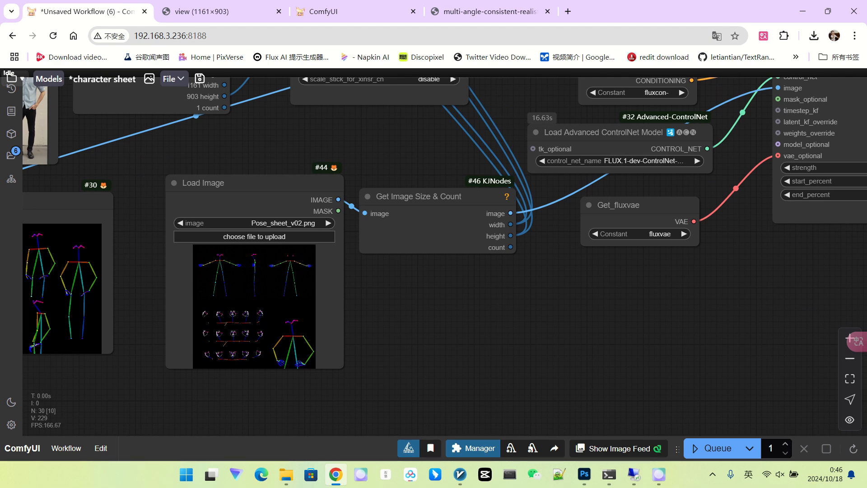
type("1")
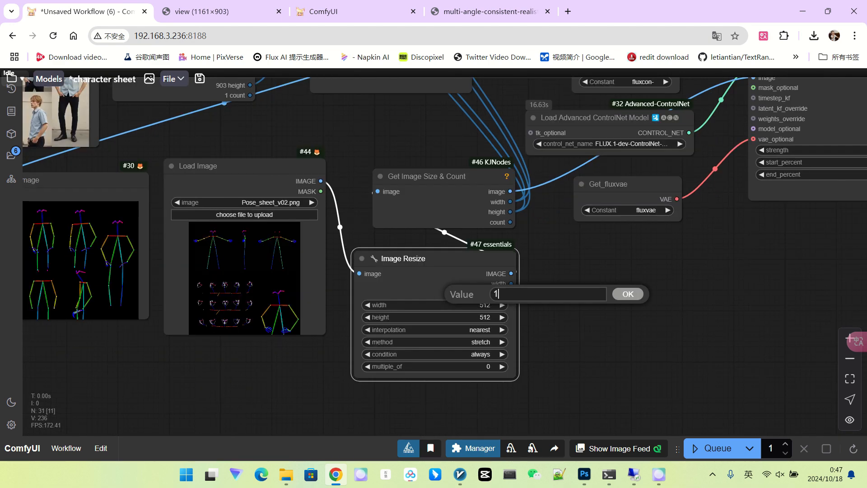
type("280")
key("Return")
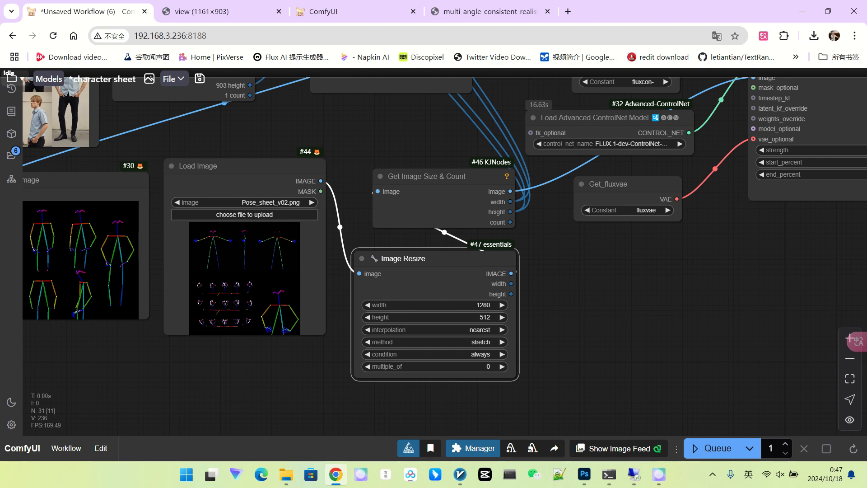
left_click(469, 317)
type("1280")
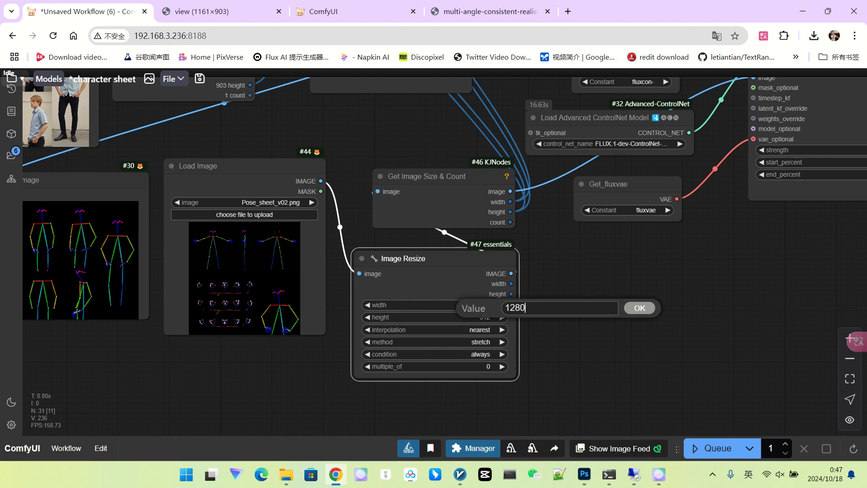
key("Return")
Review the rewired pose sheet branch and its links to the ControlNet, latent and sampling nodes across the whole workflow.
scroll(362, 313, "down", 6)
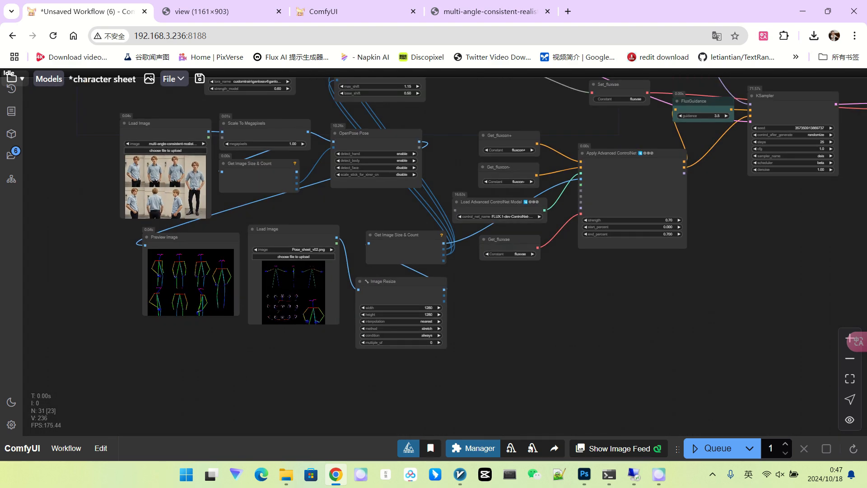
left_click_drag(624, 298, 612, 332)
scroll(610, 332, "down", 2)
left_click_drag(335, 209, 321, 215)
scroll(322, 215, "up", 2)
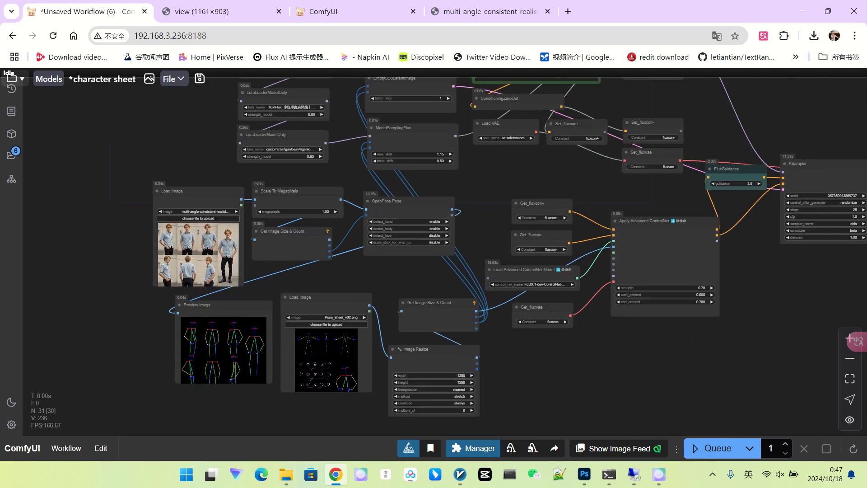
scroll(327, 250, "up", 3)
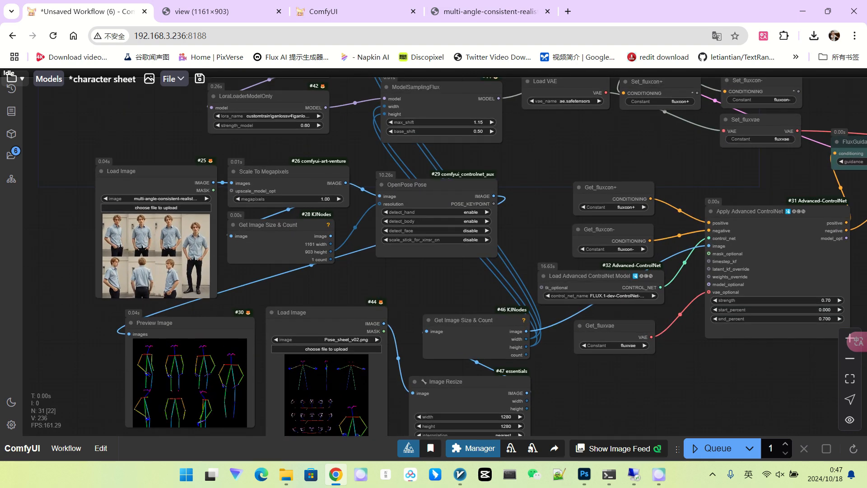
scroll(398, 261, "down", 2)
left_click_drag(732, 365, 508, 360)
scroll(508, 360, "down", 2)
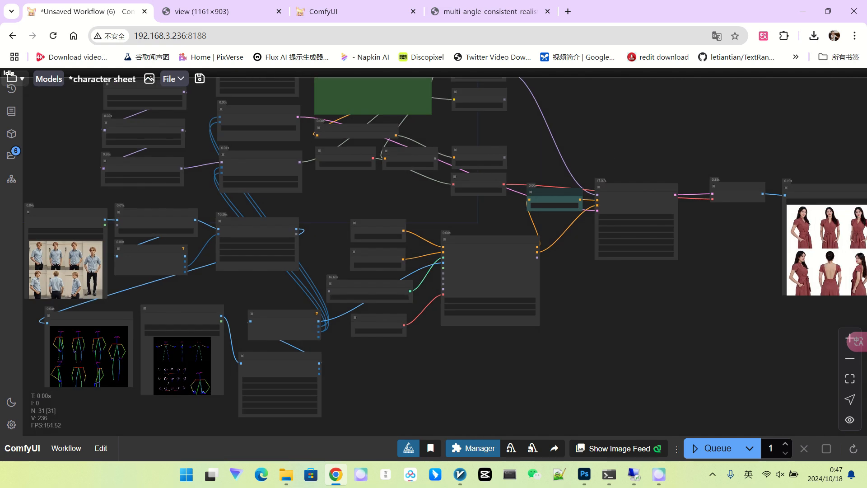
scroll(175, 369, "up", 8)
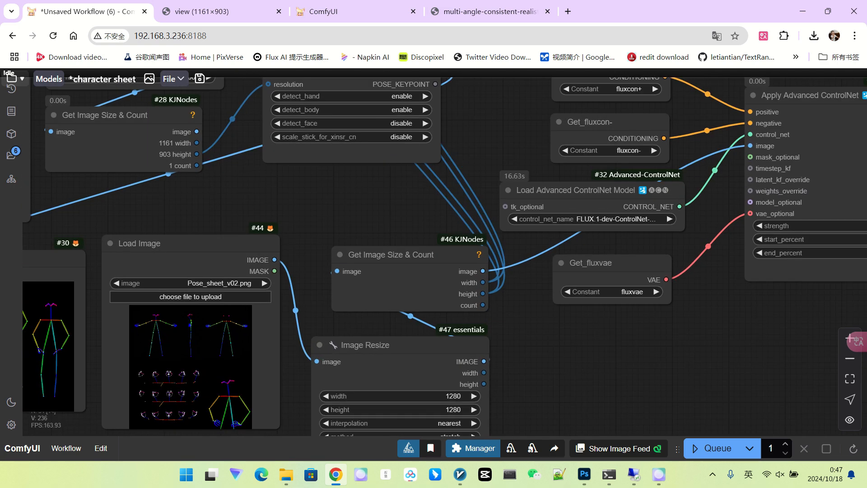
scroll(258, 342, "up", 2)
scroll(289, 352, "down", 8)
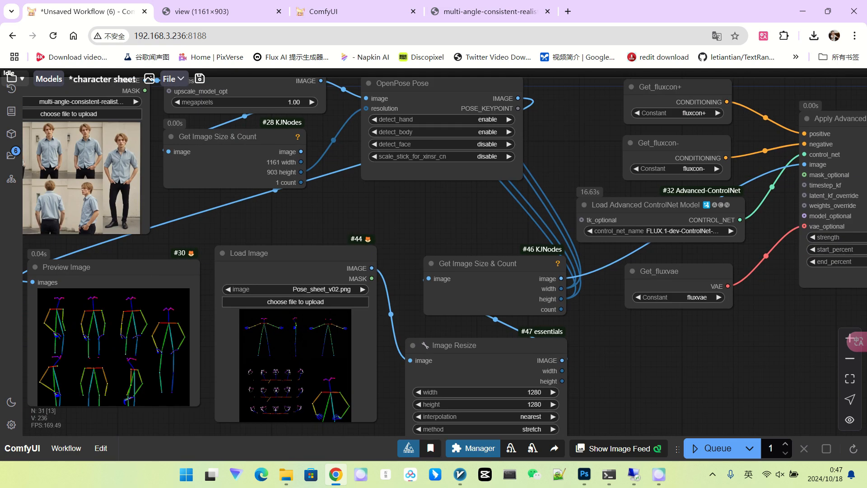
scroll(289, 352, "down", 3)
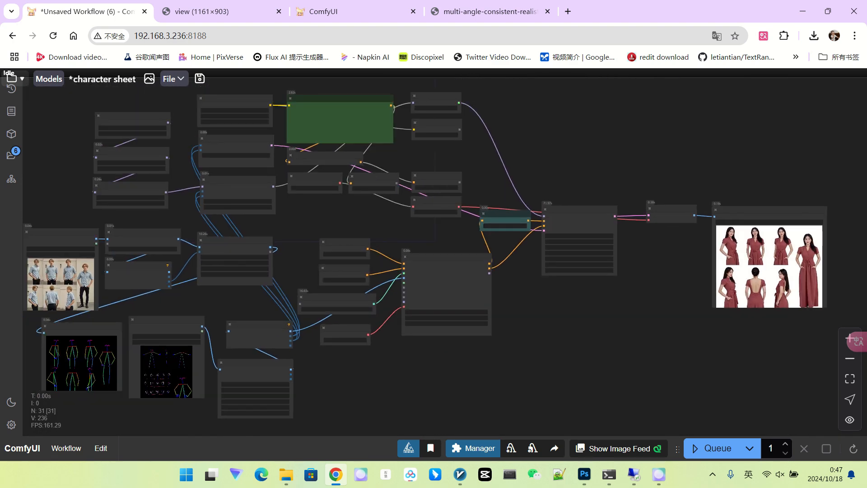
left_click_drag(289, 353, 304, 366)
scroll(167, 379, "up", 8)
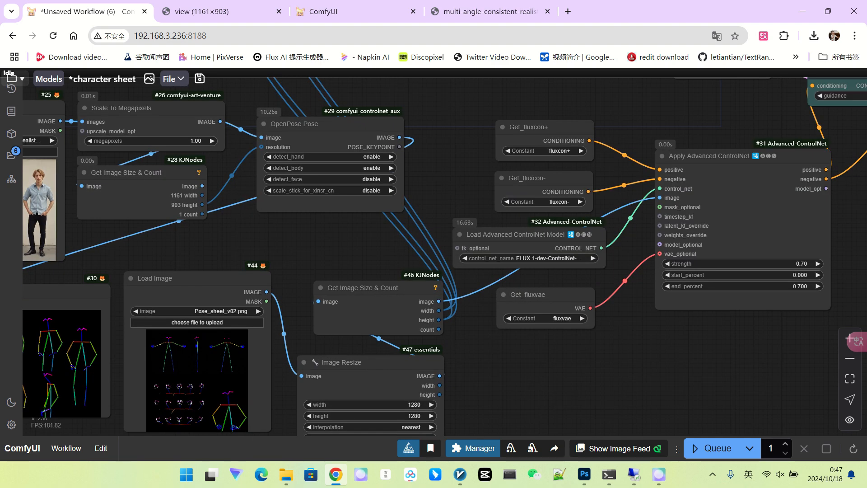
scroll(231, 369, "down", 2)
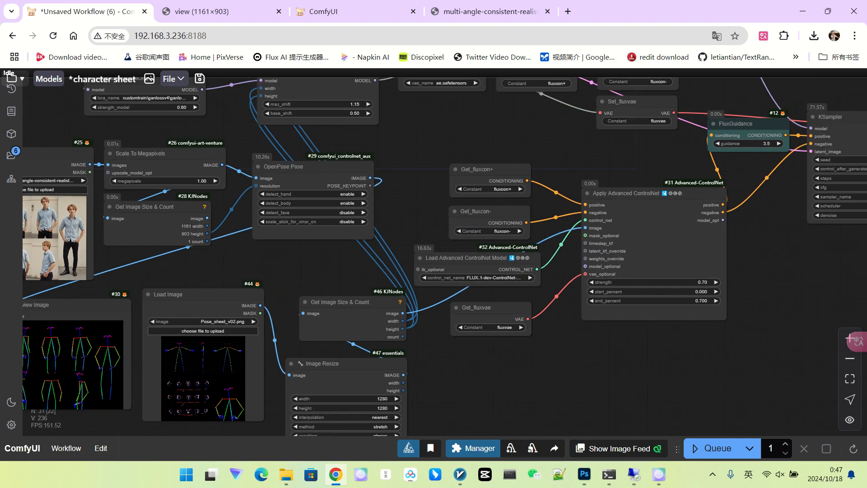
scroll(369, 376, "down", 5)
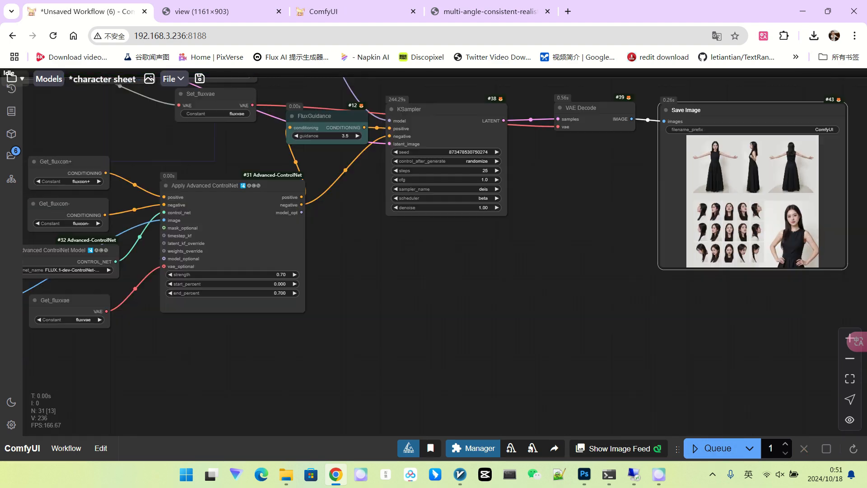
Examine the generated character sheet in Save Image up close, checking the head angles, full-body views and half-body portrait.
scroll(800, 173, "up", 10)
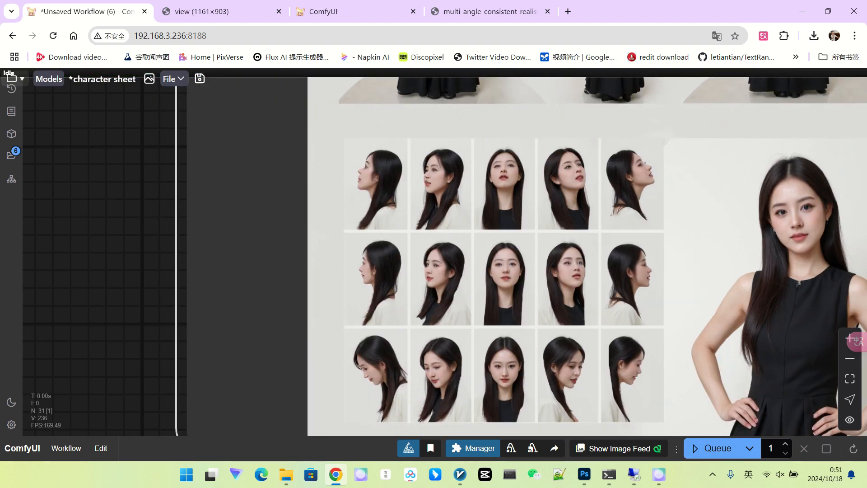
scroll(812, 232, "down", 3)
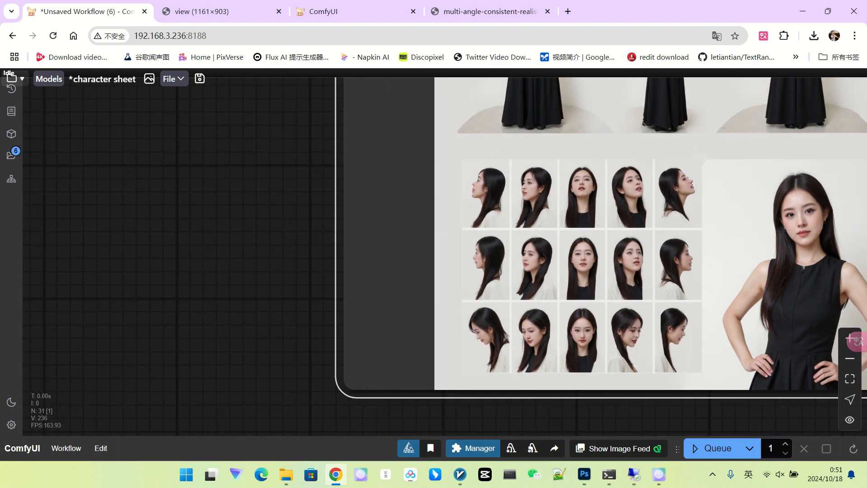
scroll(636, 142, "up", 7)
scroll(668, 352, "down", 5)
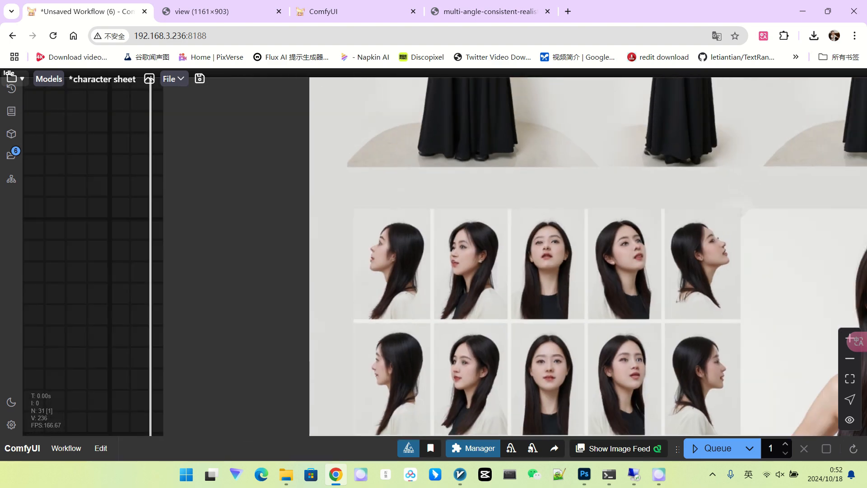
scroll(507, 323, "down", 4)
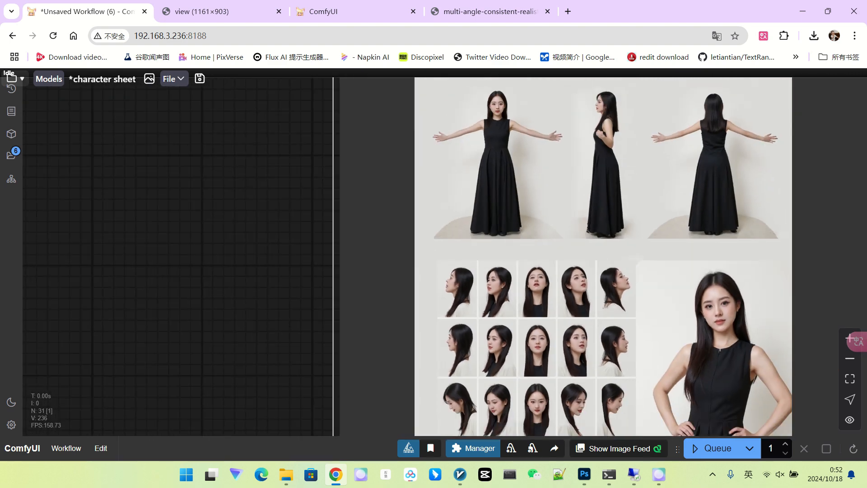
scroll(267, 306, "down", 3)
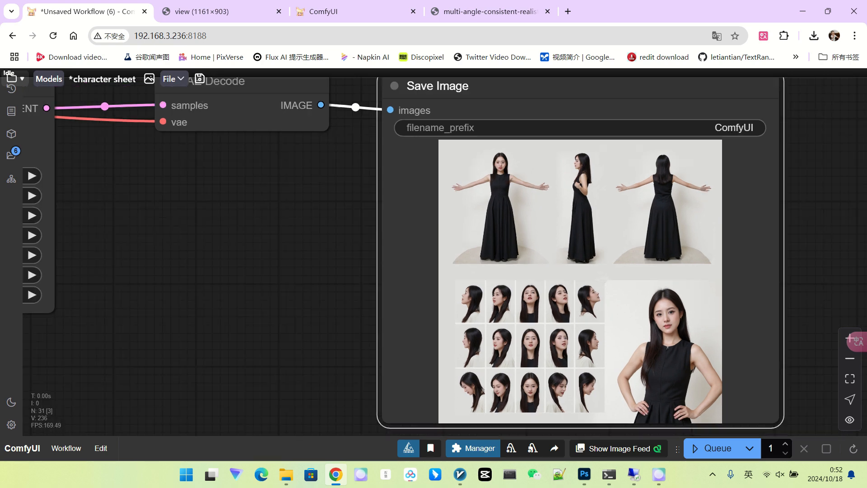
Bypass the FluxGuidance node between Apply Advanced ControlNet and KSampler.
left_click_drag(266, 306, 449, 304)
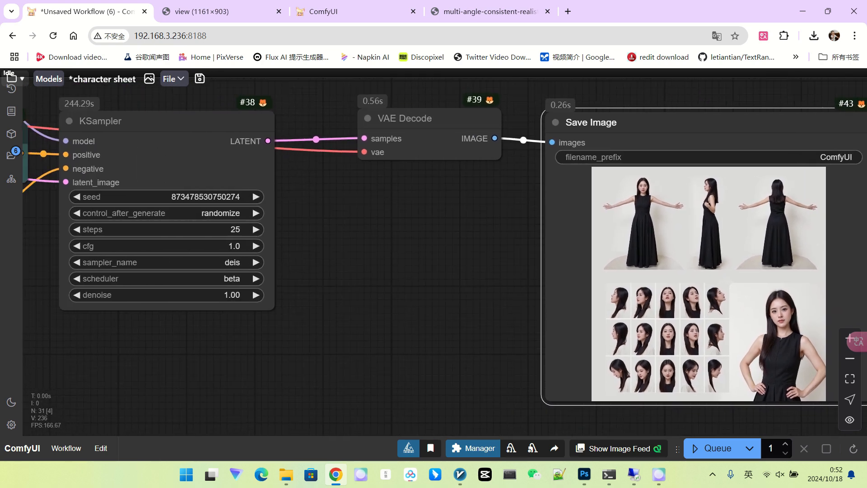
left_click_drag(289, 334, 580, 343)
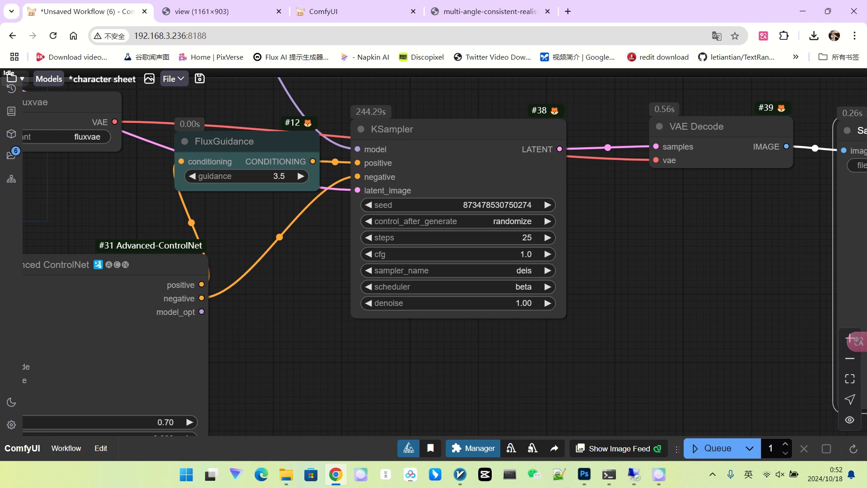
right_click(243, 178)
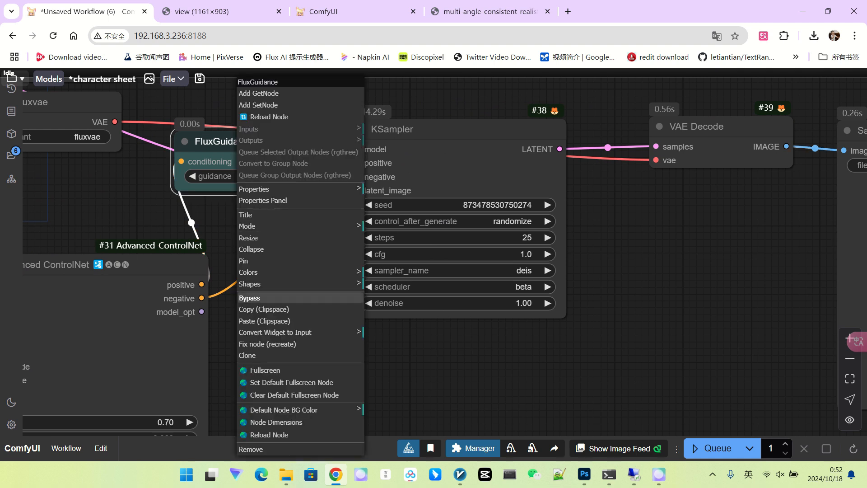
left_click(271, 298)
scroll(307, 292, "down", 4)
scroll(28, 195, "up", 3)
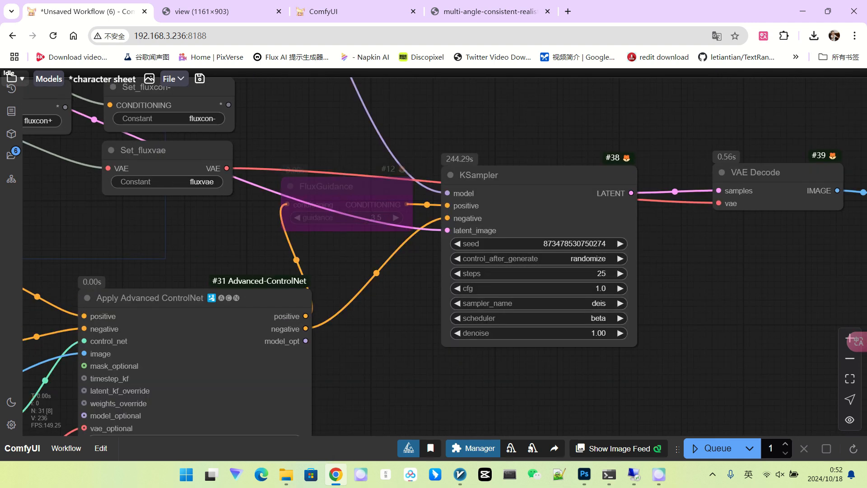
Inspect the existing character sheet in Save Image again together with the KSampler and VAE Decode nodes.
scroll(366, 226, "down", 4)
left_click_drag(370, 289, 158, 276)
scroll(158, 275, "up", 1)
scroll(639, 311, "up", 5)
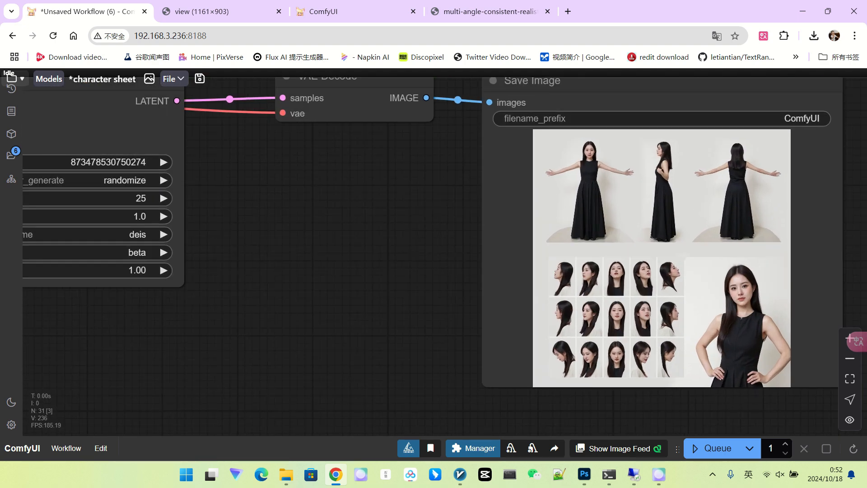
scroll(635, 316, "up", 4)
scroll(634, 316, "down", 5)
scroll(343, 258, "down", 3)
left_click_drag(343, 259, 414, 268)
scroll(443, 276, "down", 1)
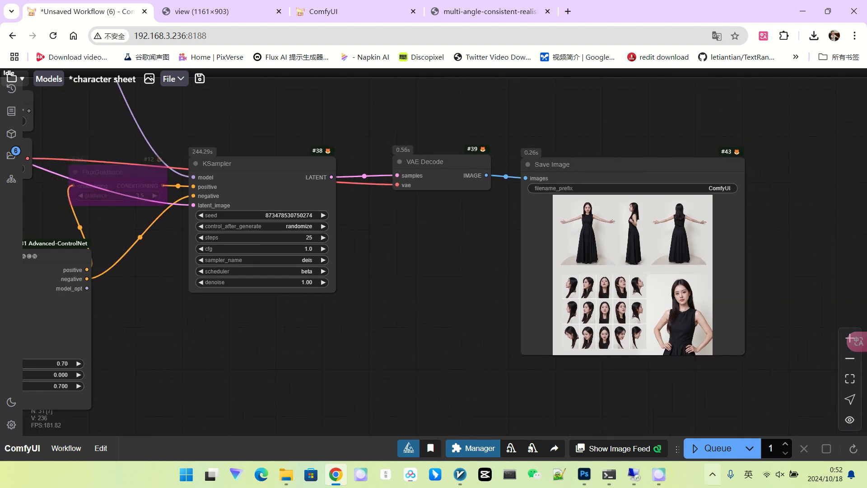
Queue the workflow with FluxGuidance bypassed and inspect the resulting character sheet up close.
key("ctrl+Return")
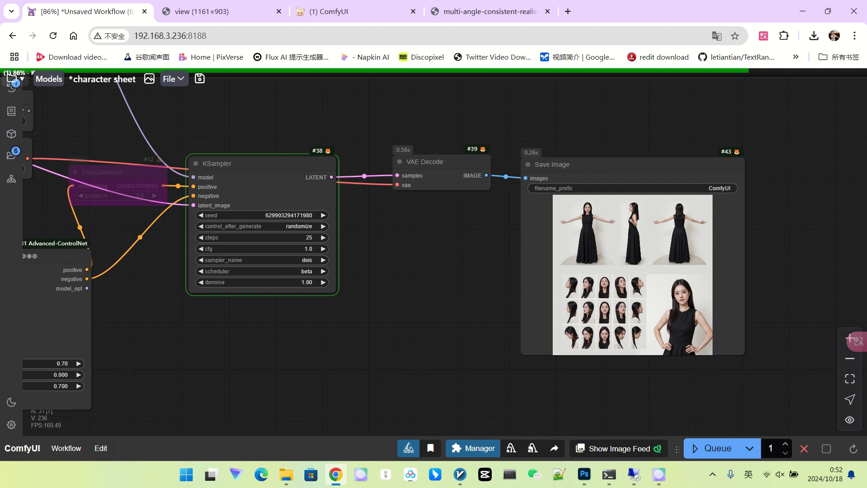
scroll(677, 286, "up", 8)
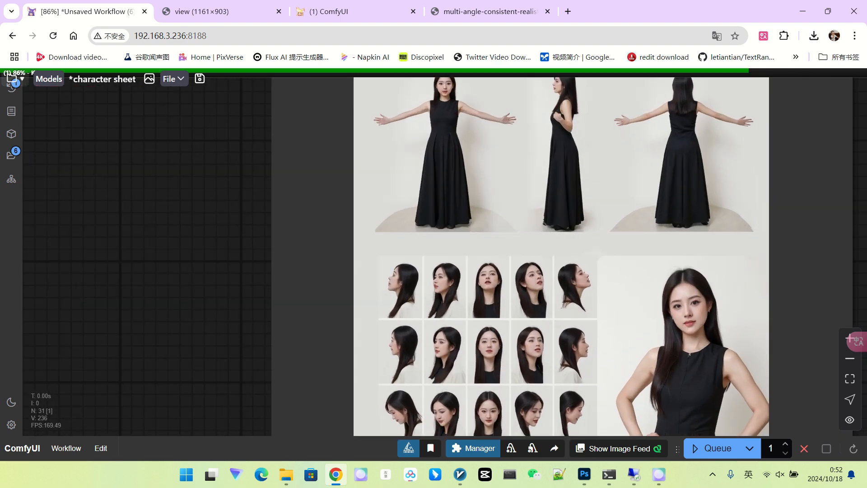
scroll(509, 295, "down", 1)
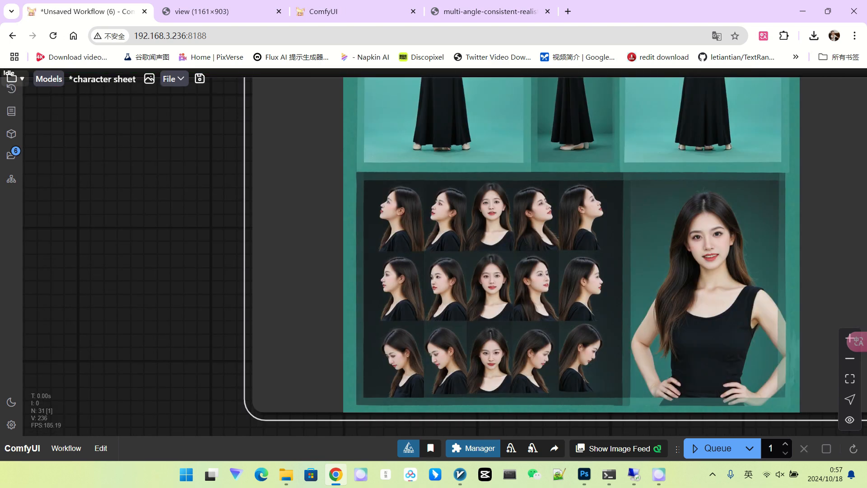
Examine the head-angle grid and half-body portrait of the generated character sheet for facial consistency.
scroll(427, 256, "up", 4)
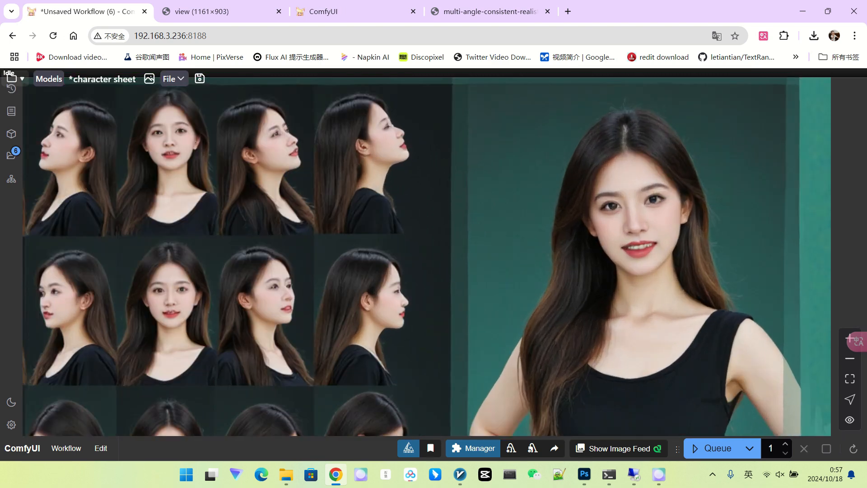
scroll(662, 226, "down", 3)
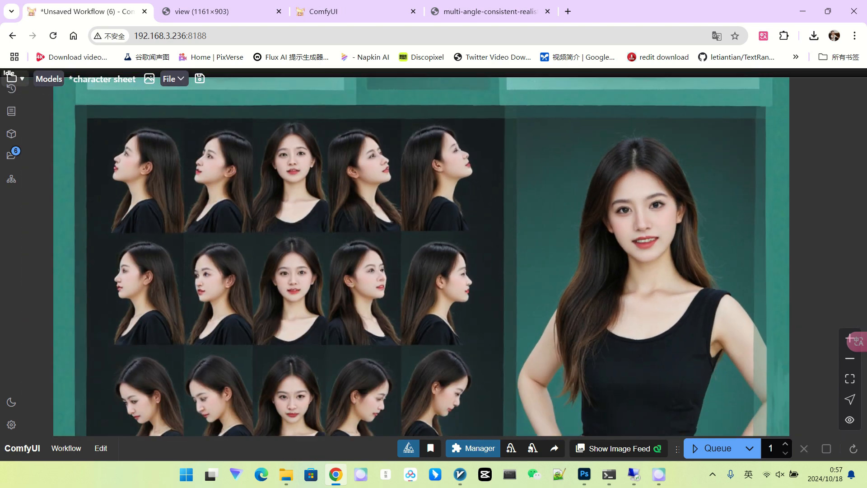
scroll(312, 321, "down", 1)
scroll(311, 321, "up", 5)
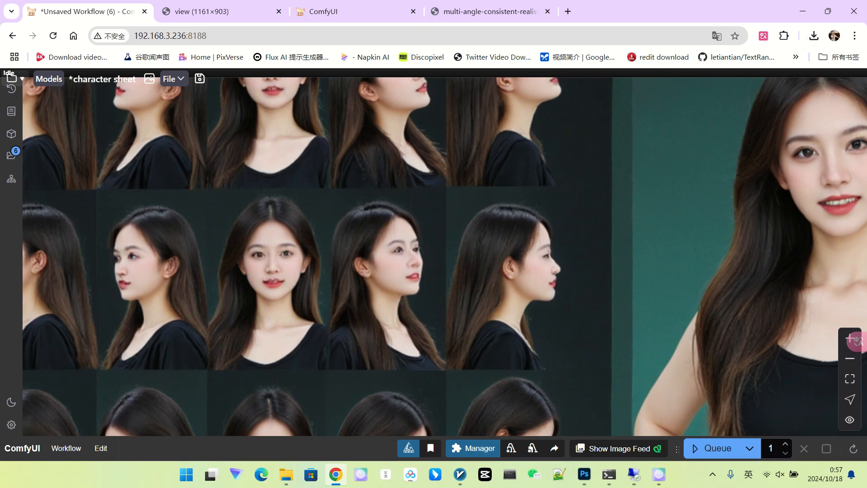
scroll(382, 253, "down", 2)
scroll(406, 235, "down", 1)
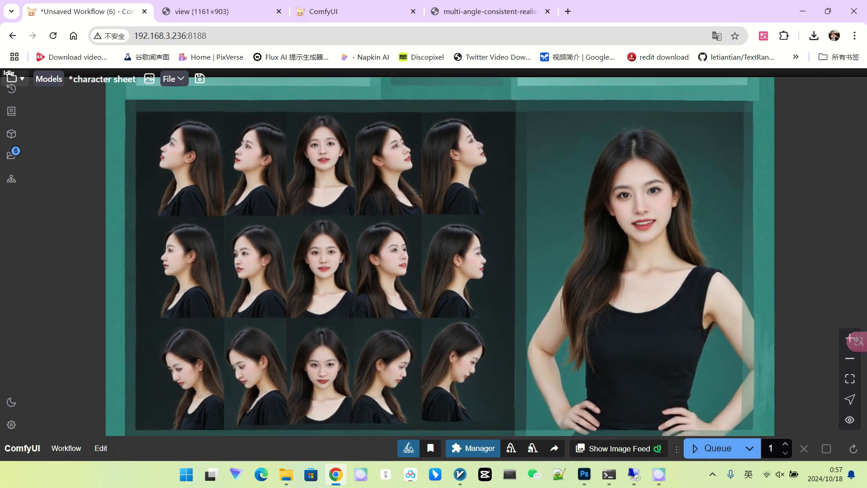
scroll(487, 235, "down", 3)
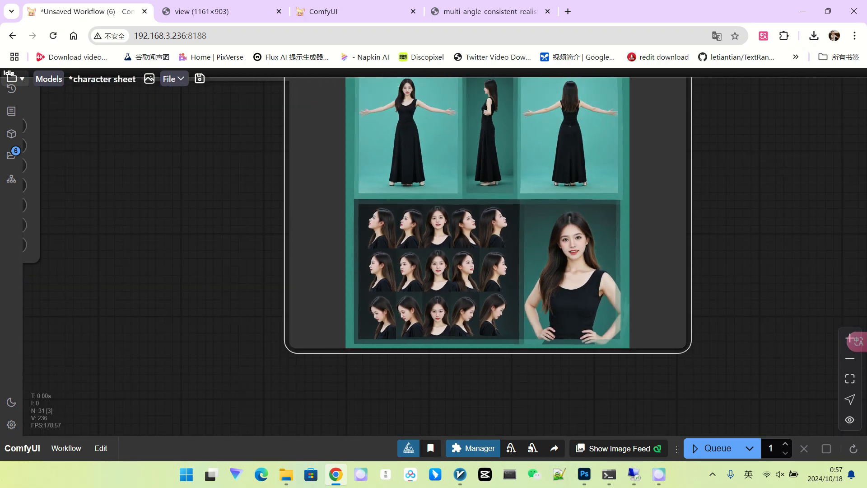
Inspect the character sheet alongside the KSampler settings, including the full-body views and the shoes up close.
scroll(487, 235, "down", 3)
left_click_drag(217, 253, 475, 286)
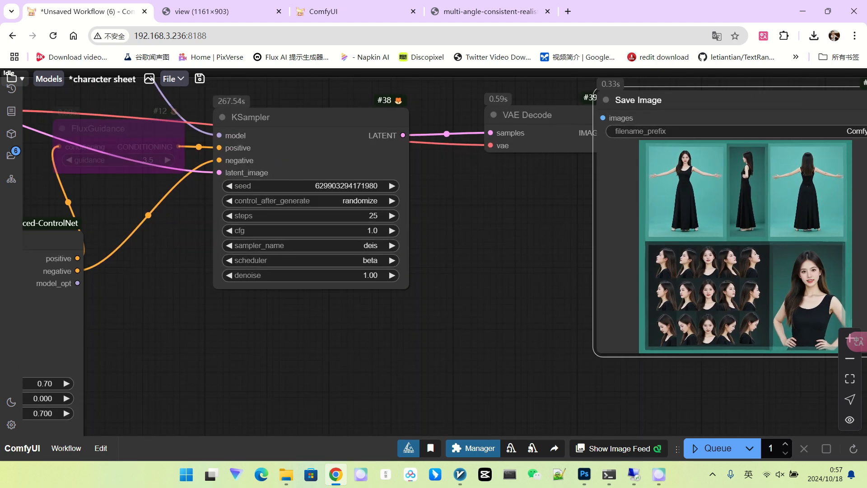
scroll(630, 267, "up", 3)
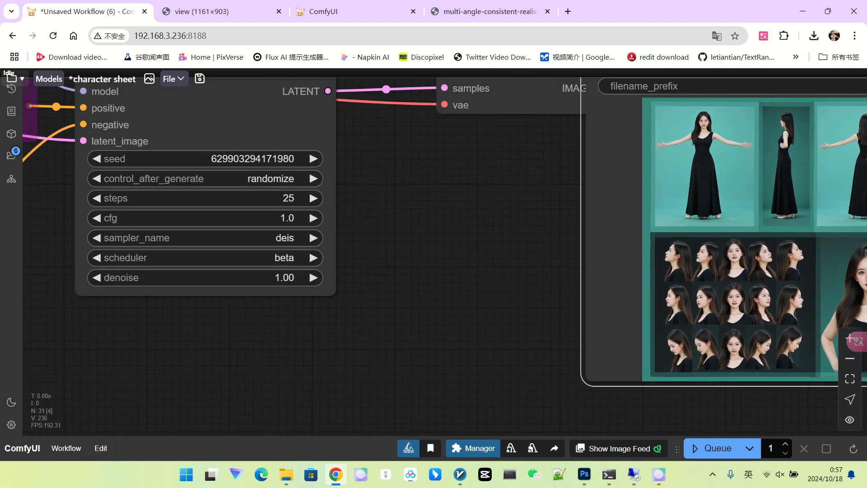
scroll(254, 321, "down", 3)
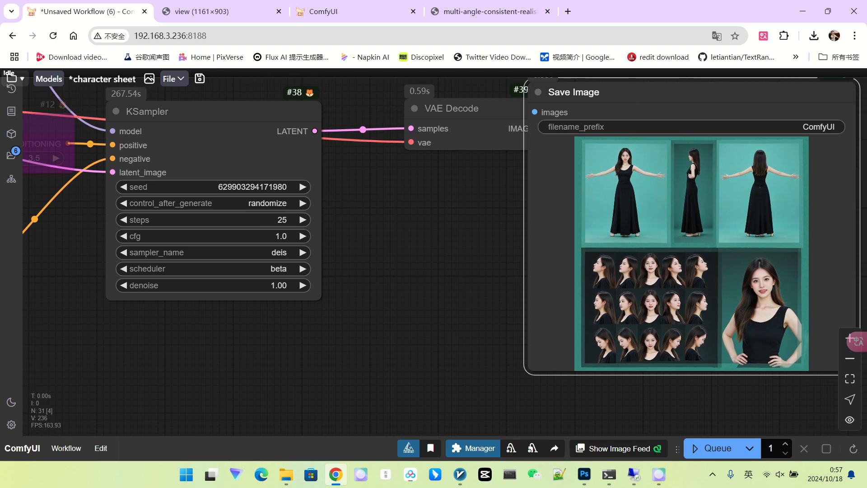
scroll(730, 243, "up", 3)
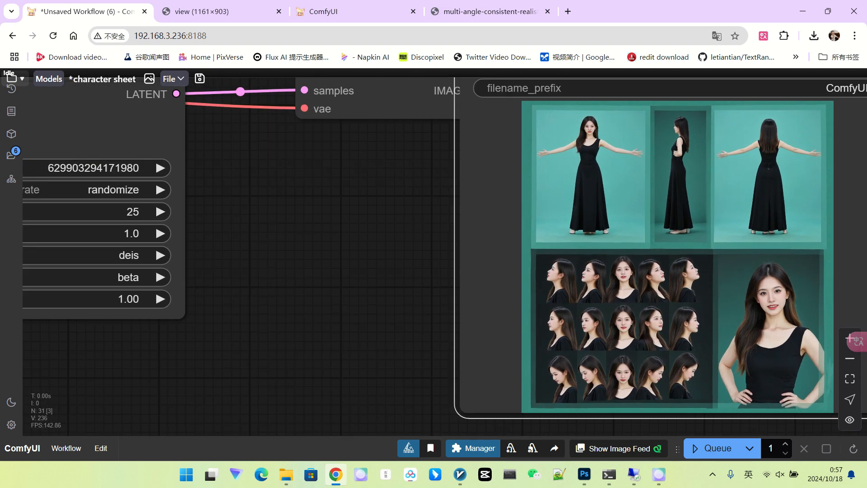
scroll(686, 327, "down", 6)
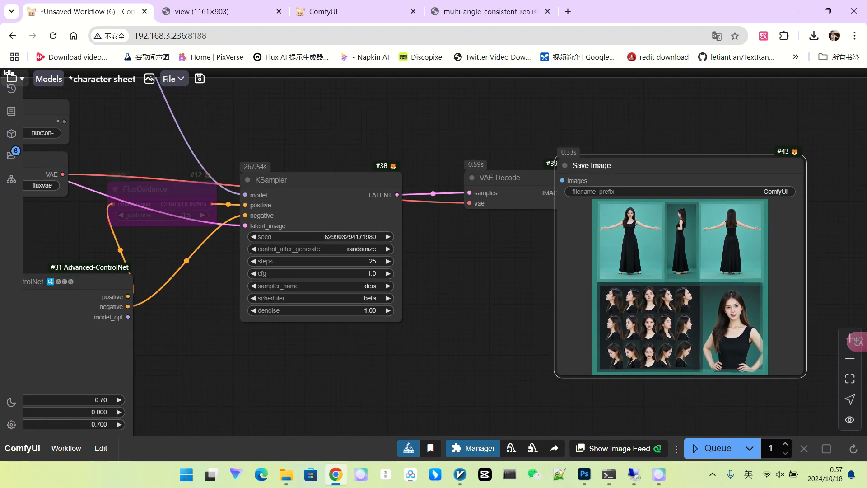
scroll(704, 280, "up", 10)
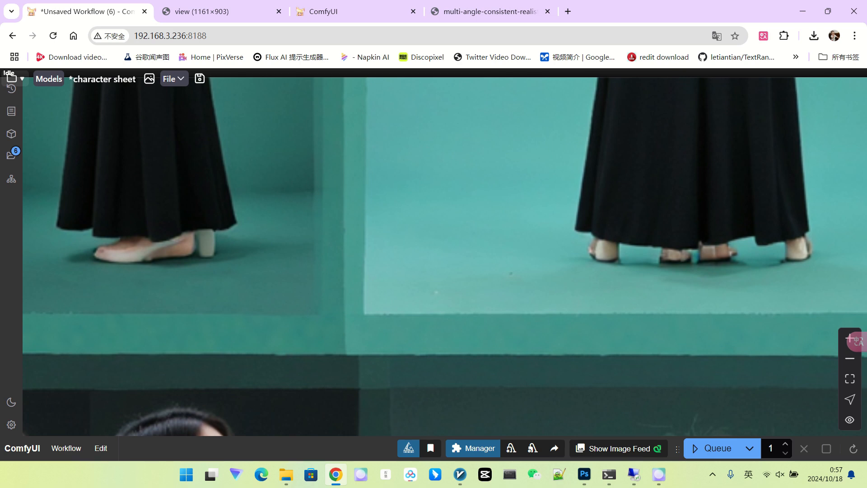
scroll(704, 279, "down", 8)
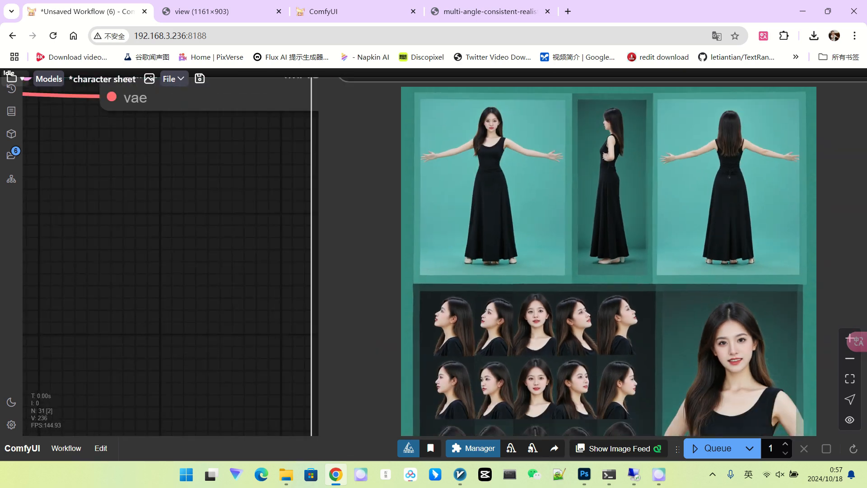
scroll(738, 262, "down", 3)
Review the pose images and ControlNet nodes feeding the sampler, and compare them with the character sheet in Save Image.
scroll(738, 262, "down", 11)
left_click_drag(480, 338, 616, 294)
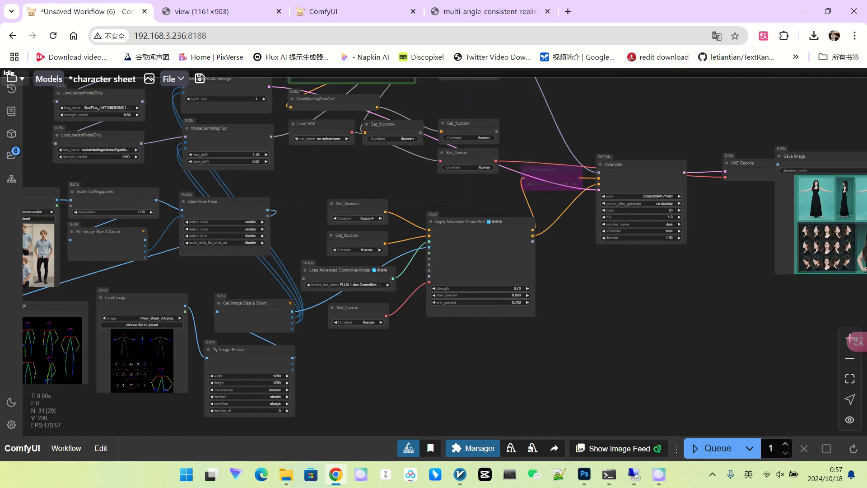
scroll(615, 293, "down", 3)
scroll(133, 268, "up", 3)
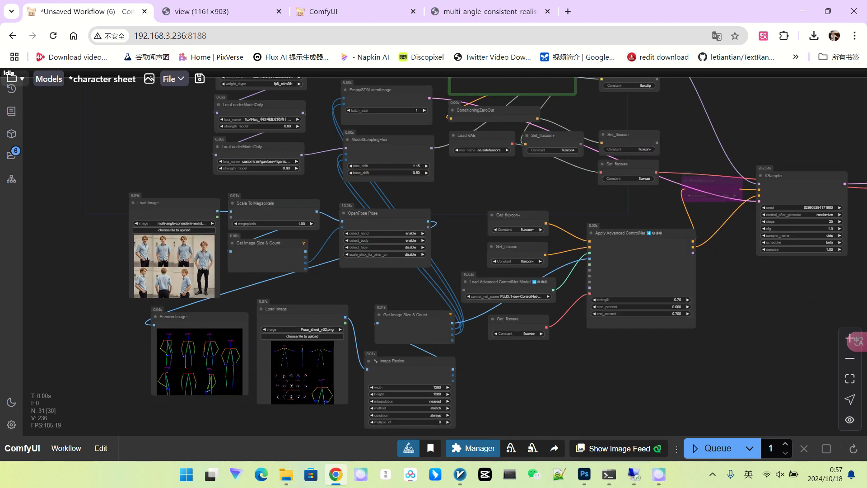
scroll(722, 356, "down", 1)
left_click_drag(722, 357, 356, 360)
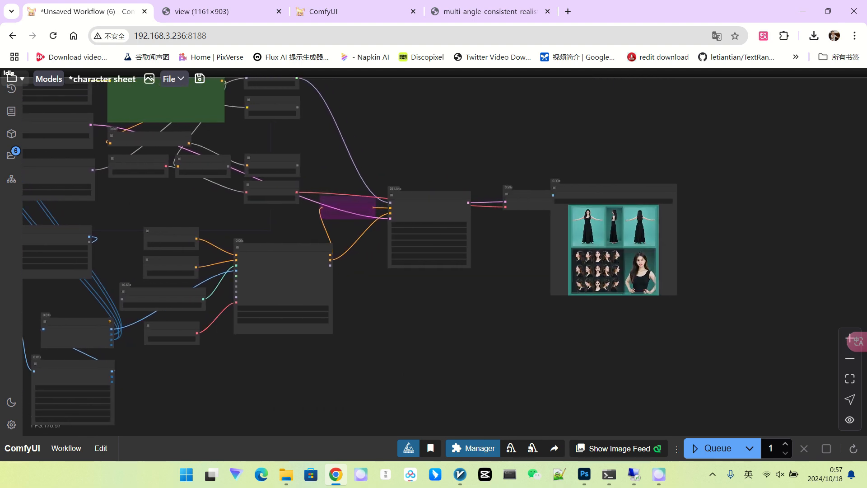
scroll(635, 265, "up", 10)
scroll(519, 242, "up", 3)
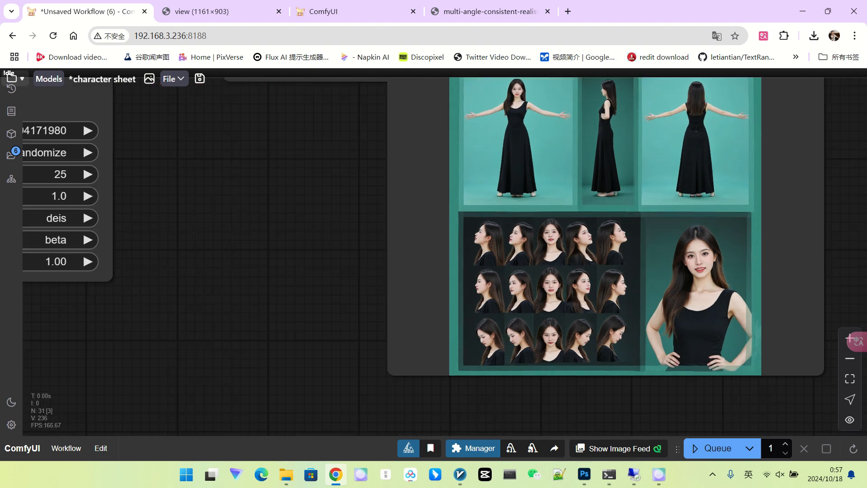
scroll(518, 246, "up", 2)
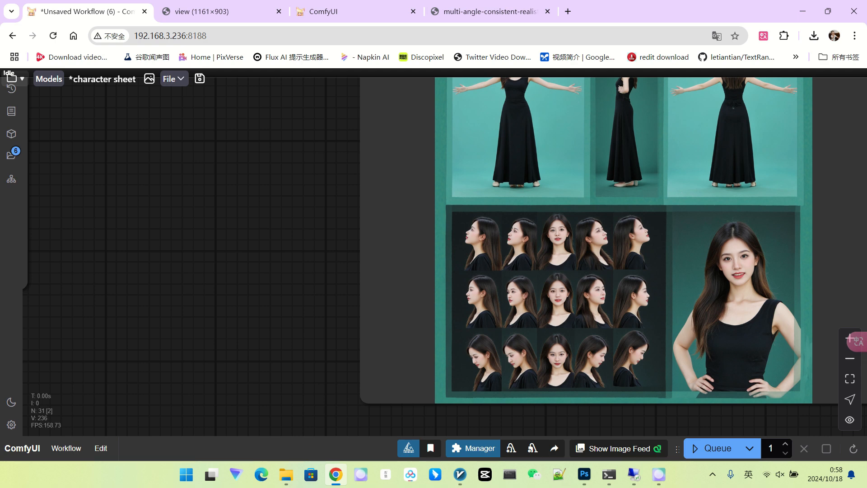
Look over the whole node graph once more, from the pose inputs and LoRA loaders through to Save Image.
scroll(543, 252, "down", 10)
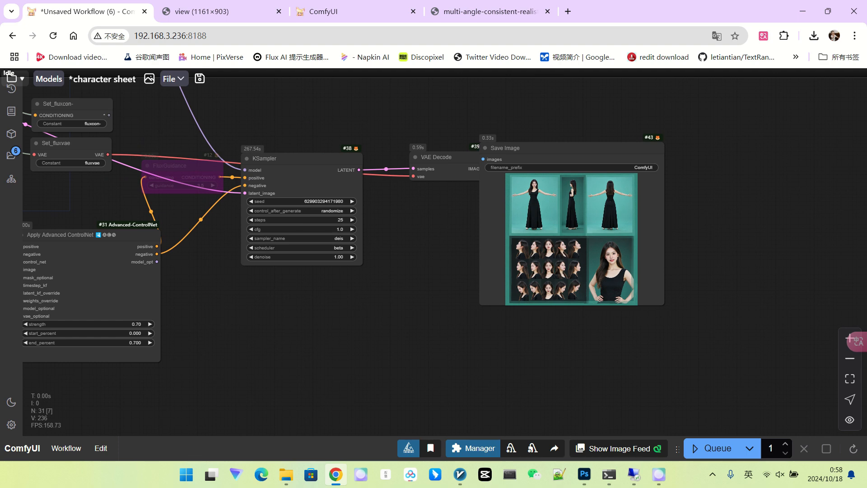
left_click_drag(378, 297, 540, 270)
scroll(540, 270, "down", 3)
left_click_drag(471, 277, 633, 263)
scroll(591, 265, "down", 2)
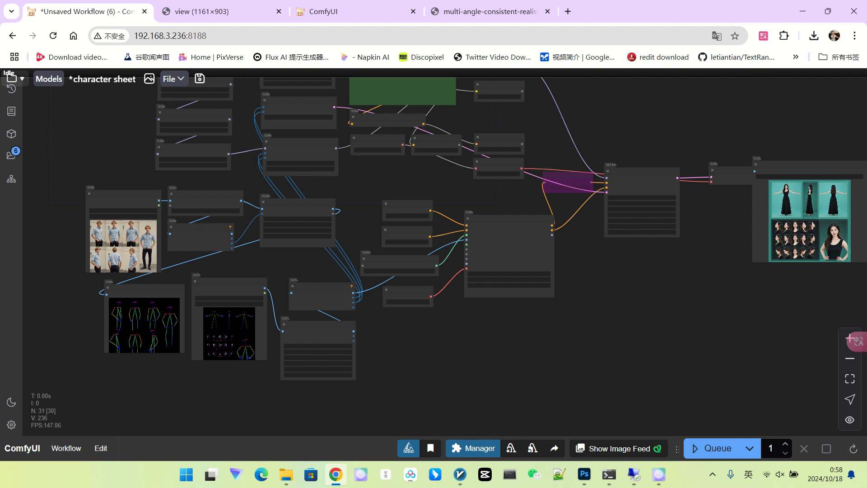
scroll(329, 135, "up", 2)
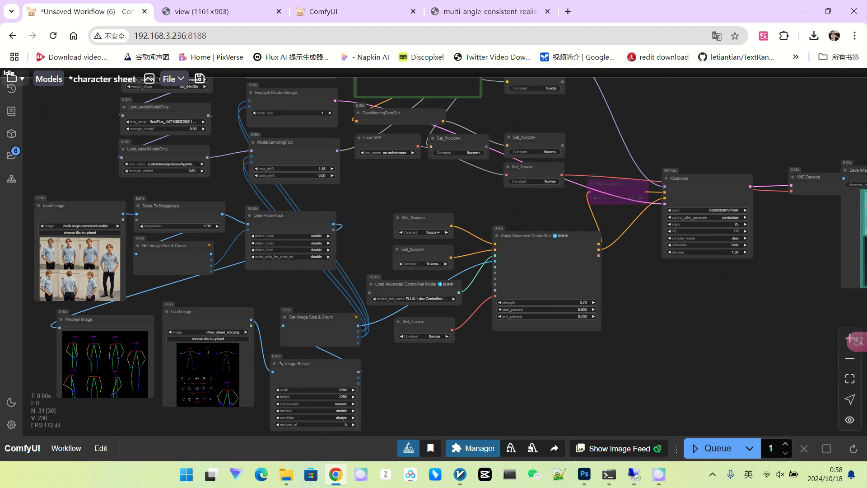
scroll(334, 133, "down", 1)
left_click_drag(334, 133, 318, 147)
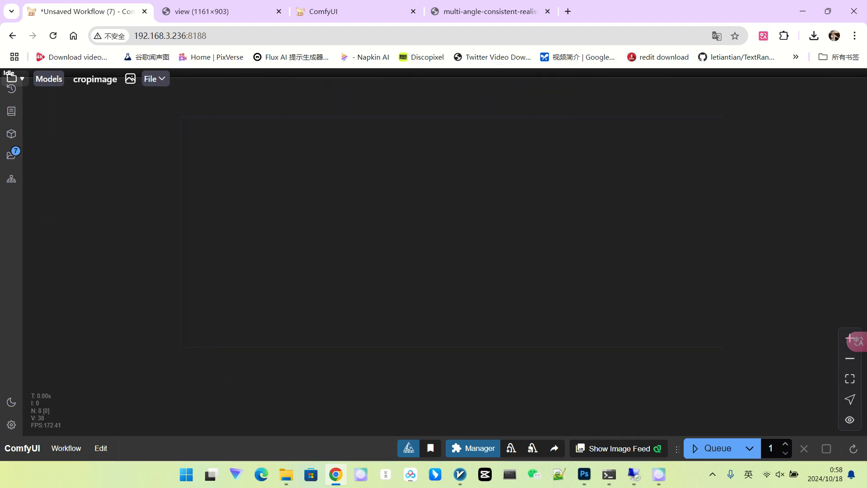
Add a Load Image node to the empty cropimage workflow and load ComfyUI_03250_.png into it.
double_click(434, 264)
key("Escape")
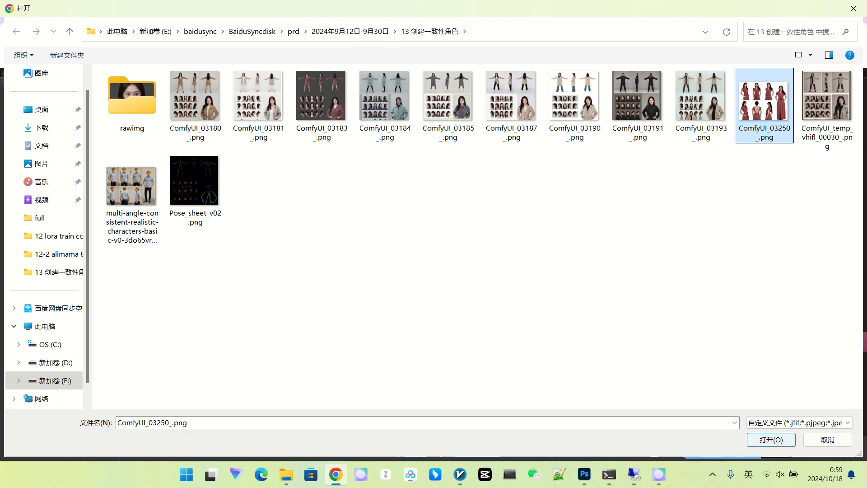
key("Return")
scroll(249, 273, "up", 3)
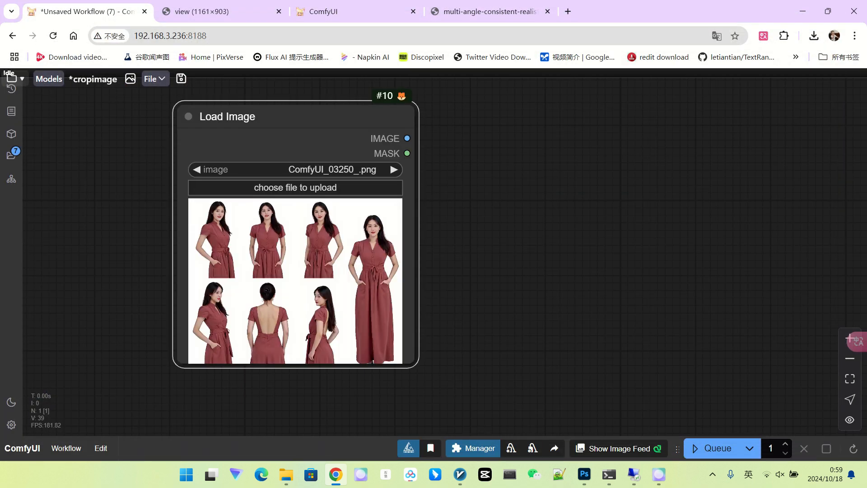
left_click_drag(496, 225, 439, 229)
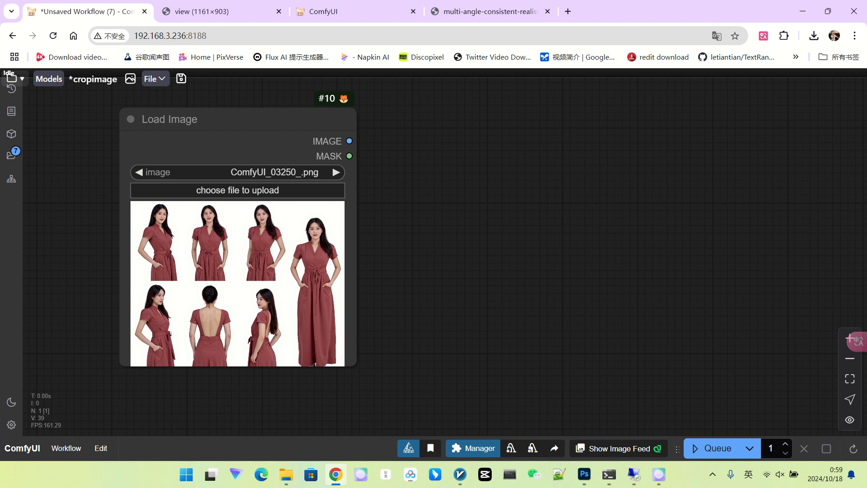
left_click_drag(496, 226, 465, 226)
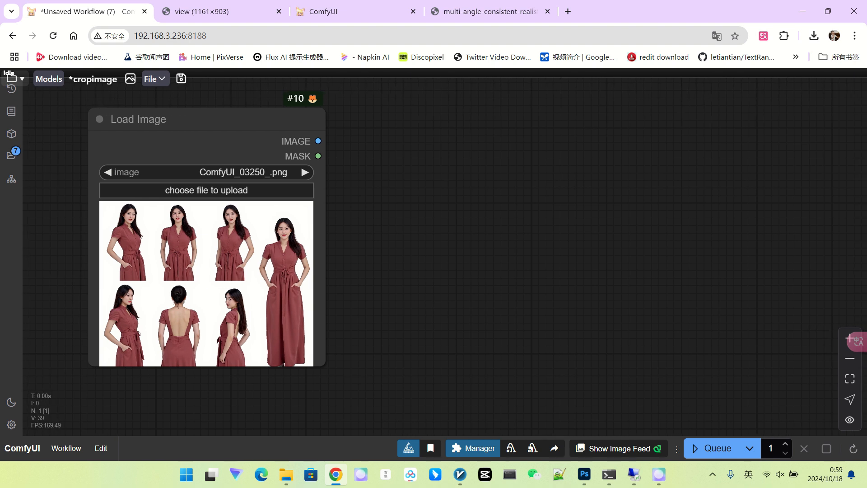
Insert the saved detailer node template with UltralyticsDetectorProvider, SAMLoader and Simple Detector for AnimateDiff beside Load Image.
left_click_drag(465, 147, 418, 153)
right_click(418, 153)
mouse_move(474, 324)
scroll(581, 149, "up", 1)
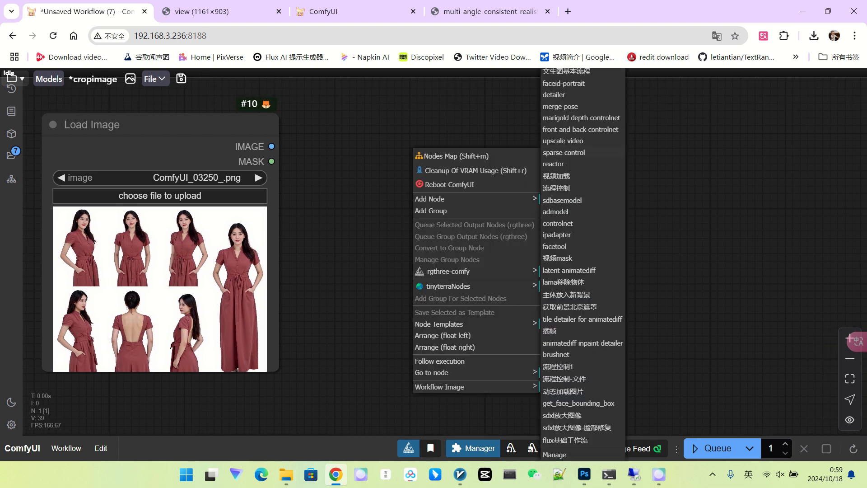
left_click(581, 151)
scroll(615, 267, "down", 3)
left_click_drag(615, 266, 389, 227)
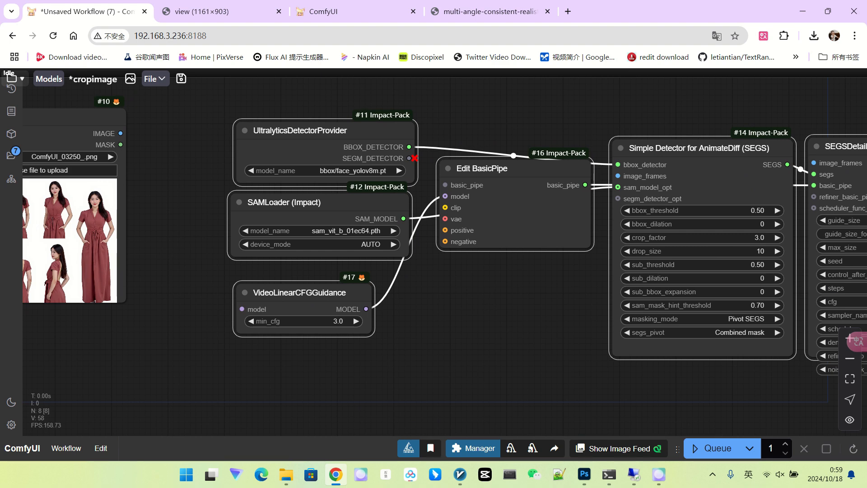
Delete the Edit BasicPipe, VideoLinearCFGGuidance, SEGSDetailer For AnimateDiff and SEGSPaste nodes from the inserted template.
left_click(514, 203)
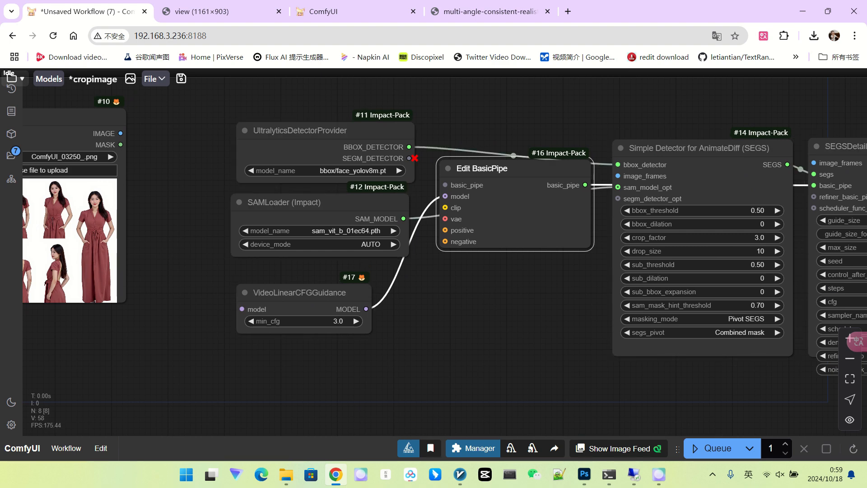
key("Delete")
left_click(300, 292)
key("Delete")
left_click_drag(496, 316, 264, 311)
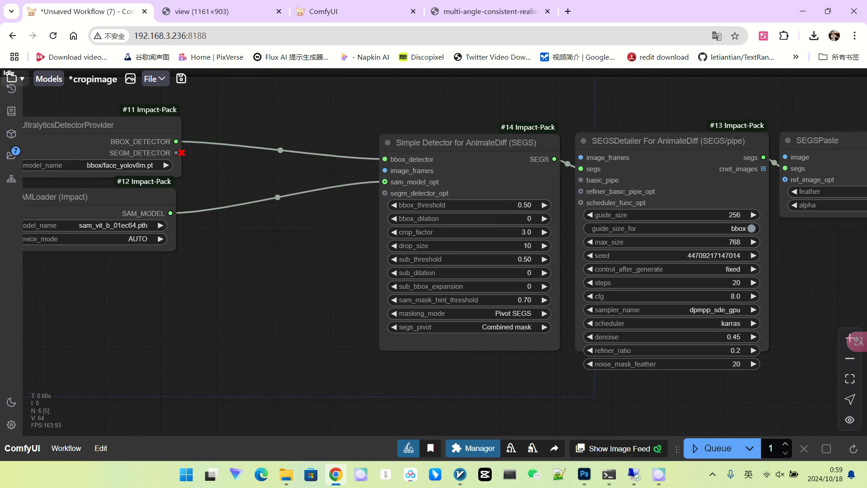
left_click(667, 141)
key("Delete")
left_click(817, 140)
key("Delete")
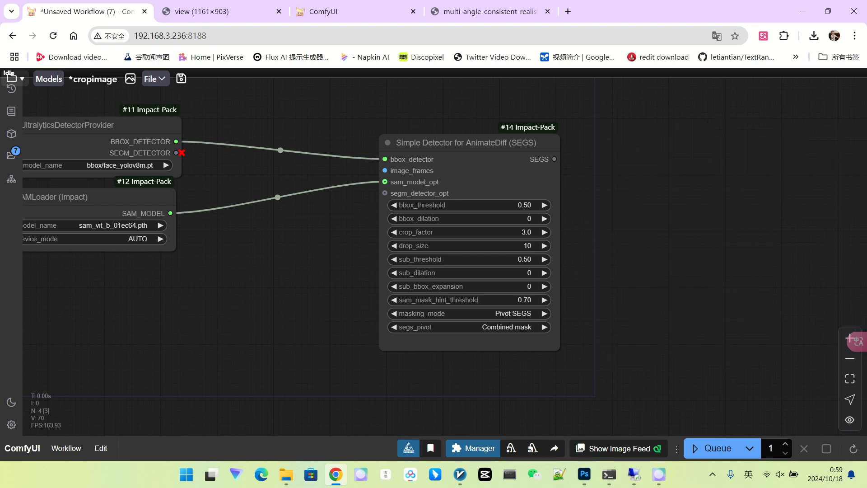
Move Simple Detector for AnimateDiff closer to the loader nodes and connect Load Image's IMAGE output to its image_frames input.
left_click_drag(316, 371, 467, 376)
left_click_drag(619, 148, 510, 143)
scroll(736, 218, "down", 3)
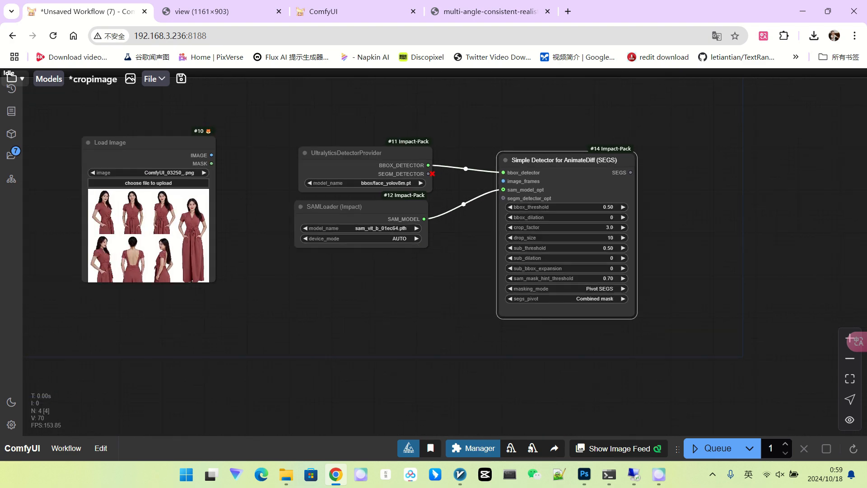
left_click_drag(736, 218, 790, 224)
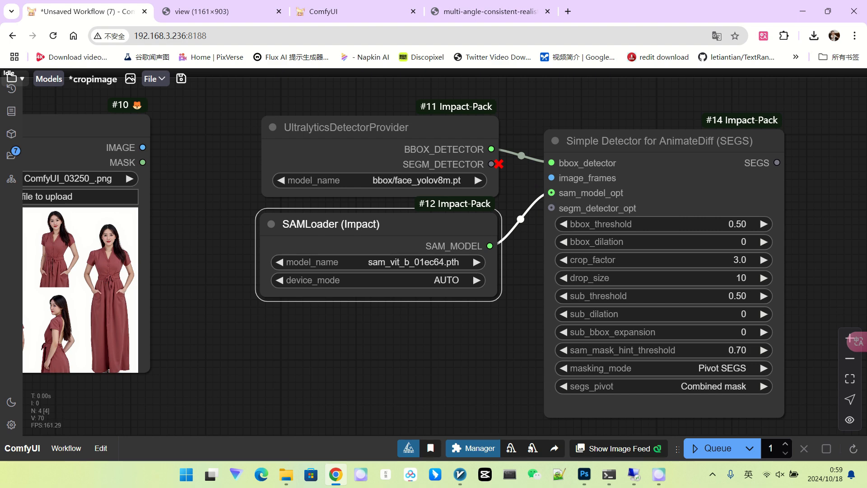
left_click_drag(143, 147, 552, 178)
Set the UltralyticsDetectorProvider model to the segm/person_yolov8m segmentation model.
scroll(420, 197, "up", 4)
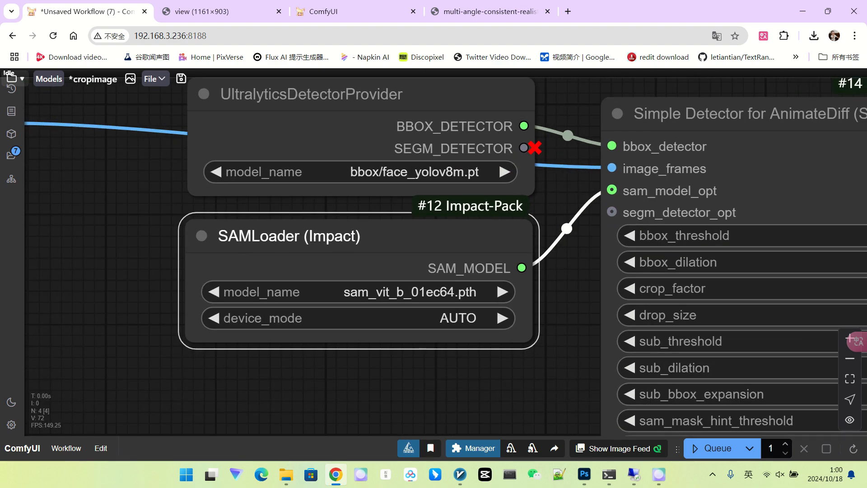
left_click(379, 171)
left_click(459, 205)
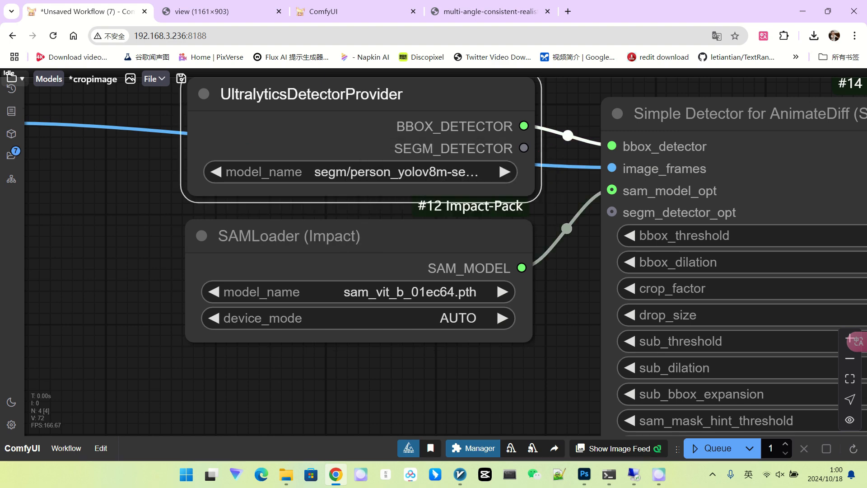
scroll(388, 189, "down", 4)
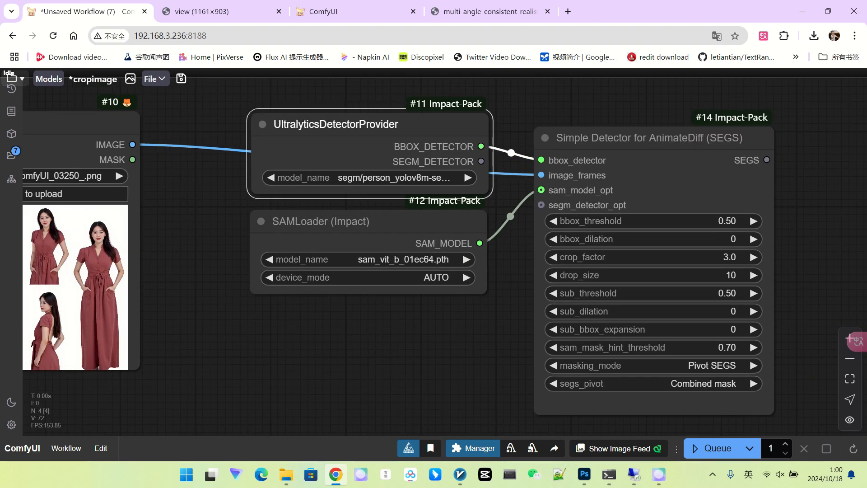
Add a SEGSPreview node beside Simple Detector for AnimateDiff and connect the detector's SEGS output to its segs input.
left_click_drag(388, 325, 323, 326)
left_click_drag(252, 220, 261, 219)
left_click_drag(406, 339, 211, 326)
double_click(587, 176)
type("segs ")
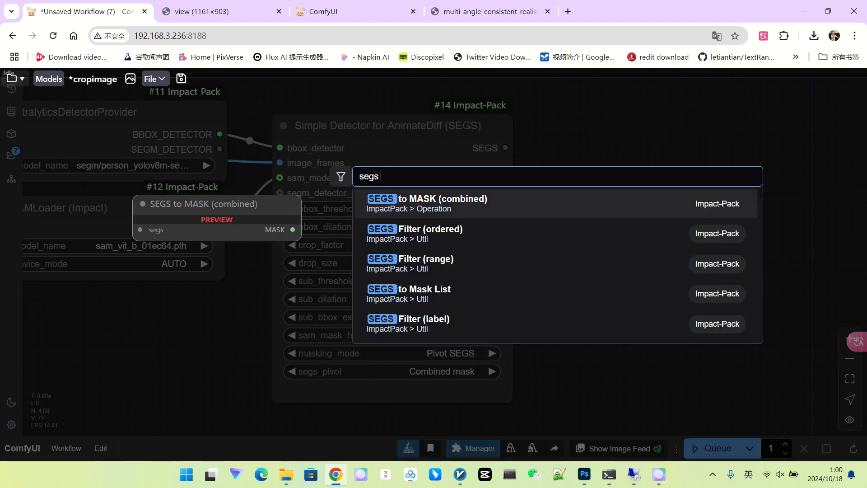
type("pre")
key("Return")
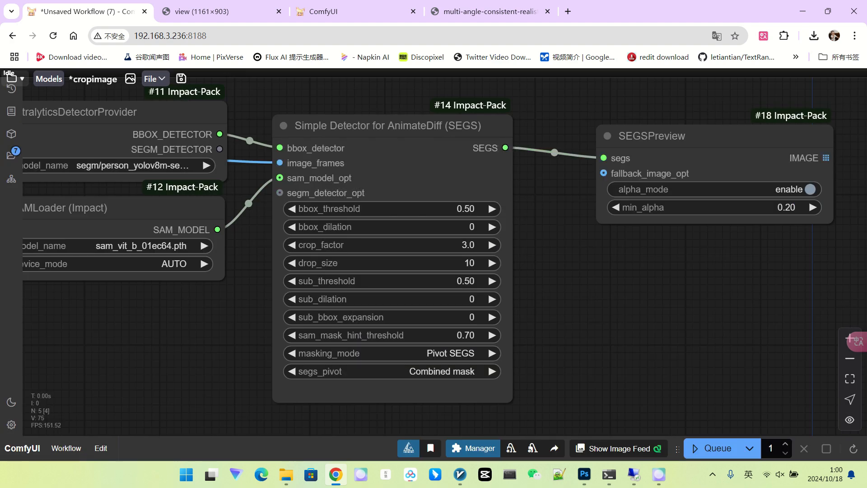
Connect Load Image's IMAGE output to the fallback_image_opt input of SEGSPreview.
scroll(414, 236, "up", 2)
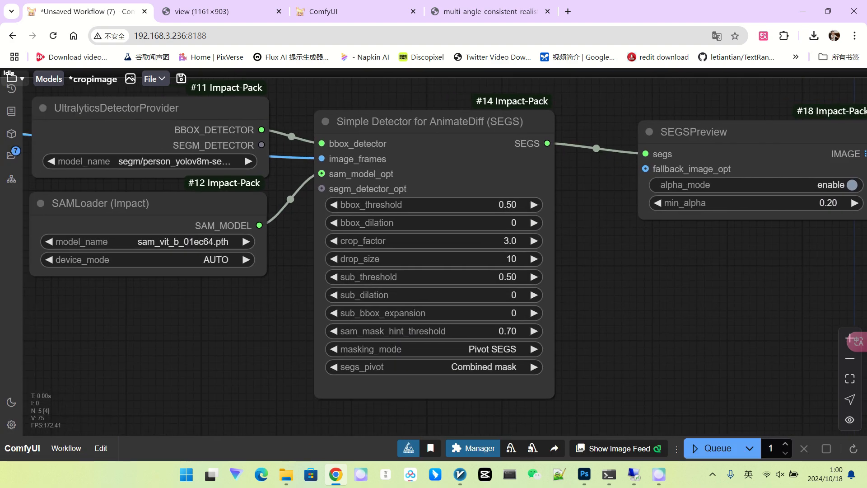
scroll(346, 184, "down", 4)
left_click_drag(50, 146, 554, 173)
left_click_drag(555, 243, 451, 234)
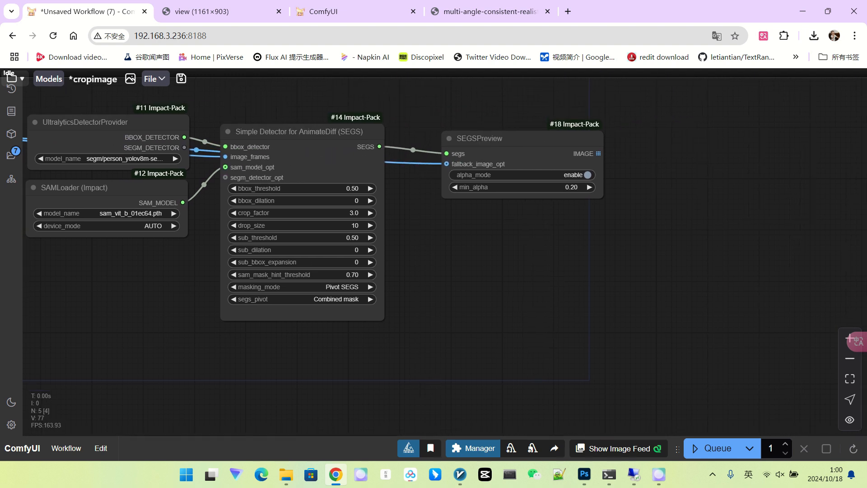
Run the workflow, enlarge the SEGSPreview node to examine the segmented people, and shift the node slightly upward.
left_click(714, 448)
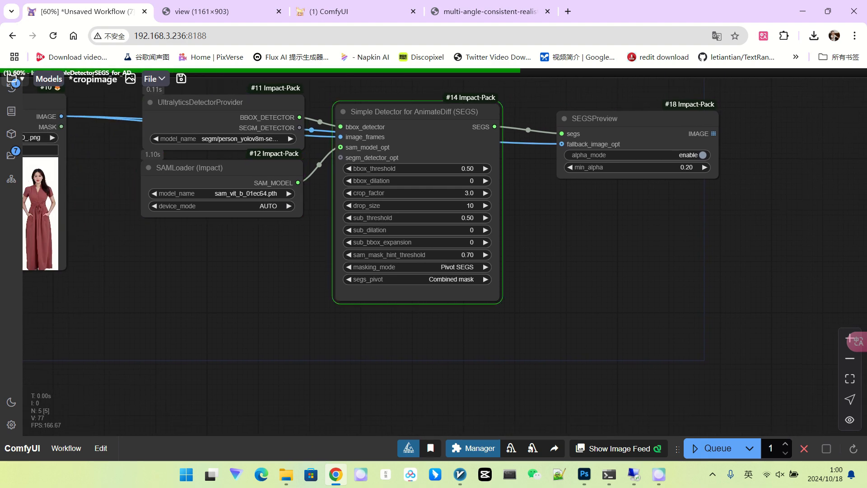
scroll(614, 235, "down", 3)
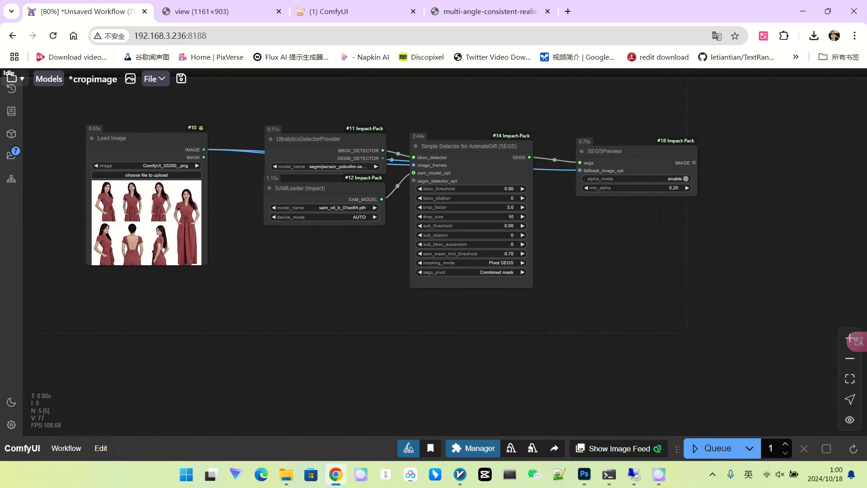
scroll(702, 272, "up", 4)
left_click_drag(694, 279, 812, 375)
scroll(566, 205, "up", 7)
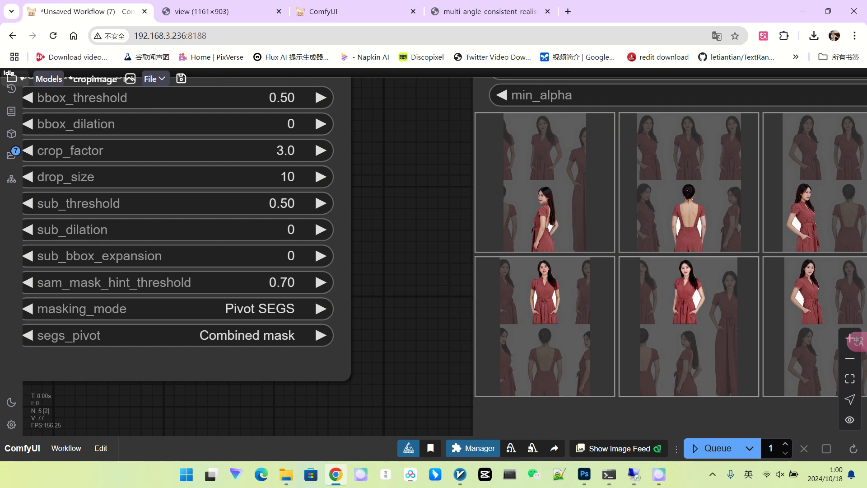
scroll(679, 290, "down", 4)
scroll(718, 261, "up", 3)
left_click_drag(422, 271, 282, 247)
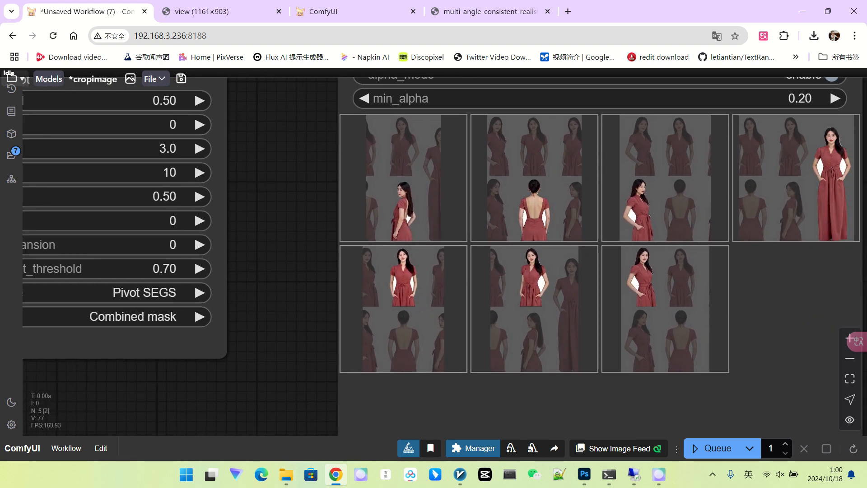
scroll(516, 280, "down", 7)
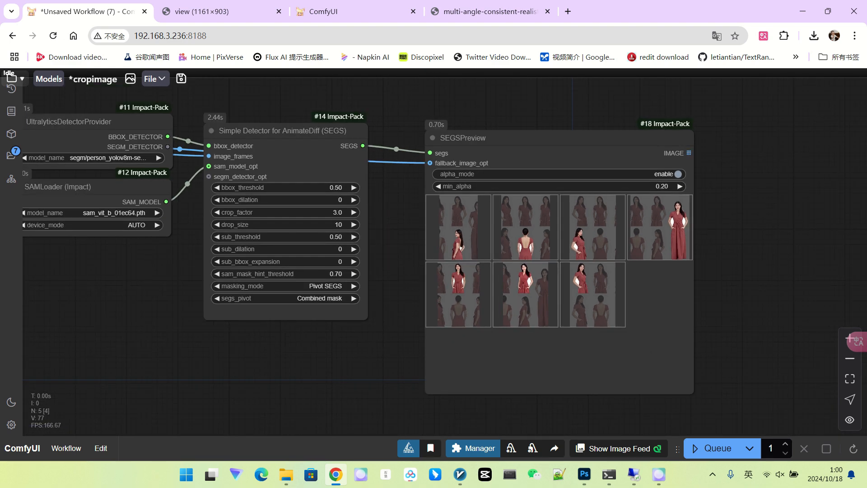
left_click_drag(528, 313, 575, 261)
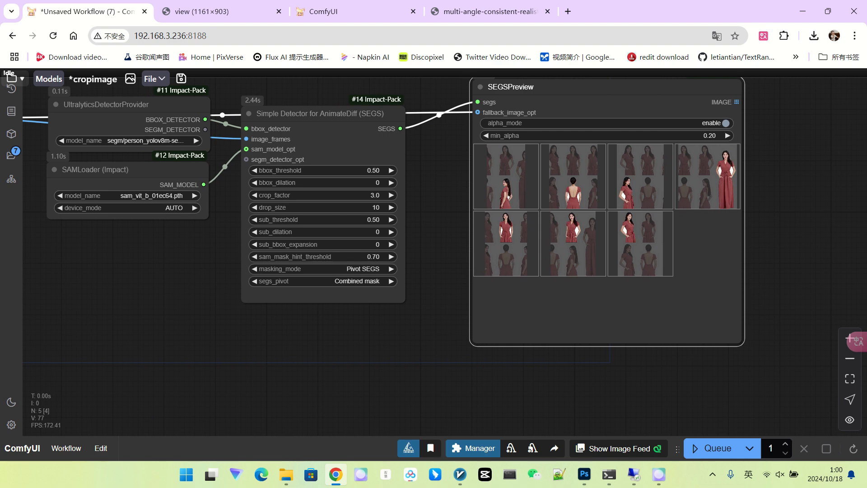
Add a SEGS to Mask List node and place it below SAMLoader.
left_click_drag(433, 325, 480, 332)
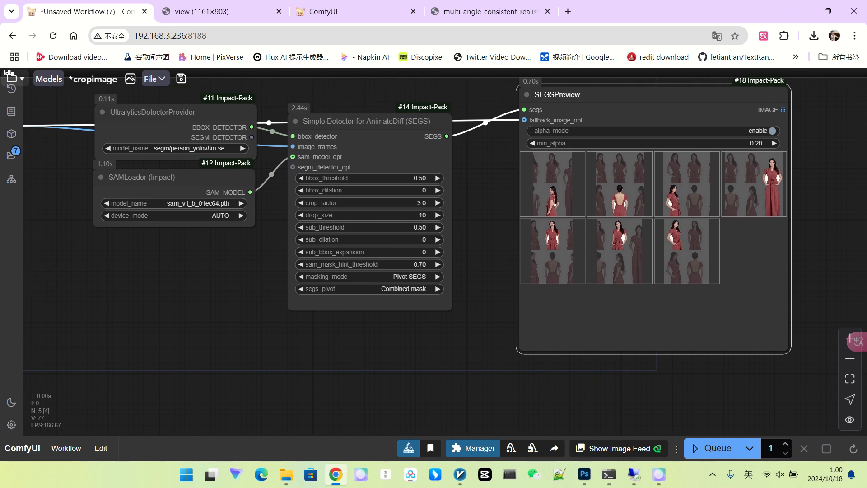
double_click(480, 333)
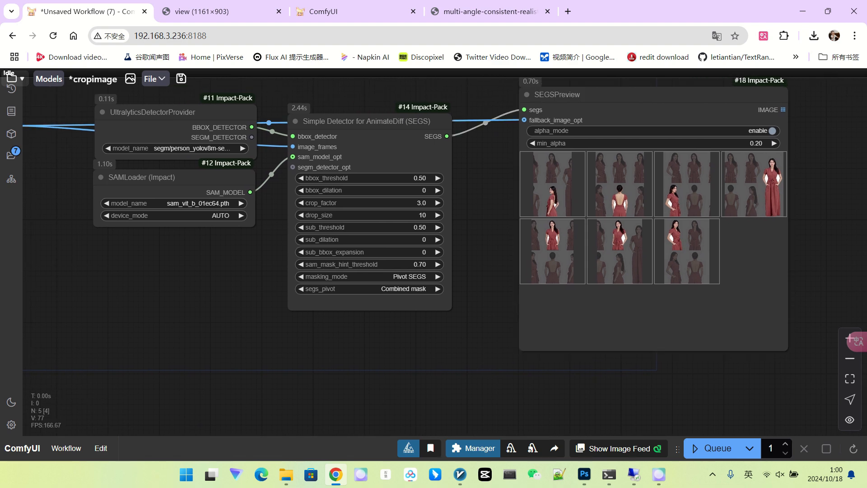
type("set")
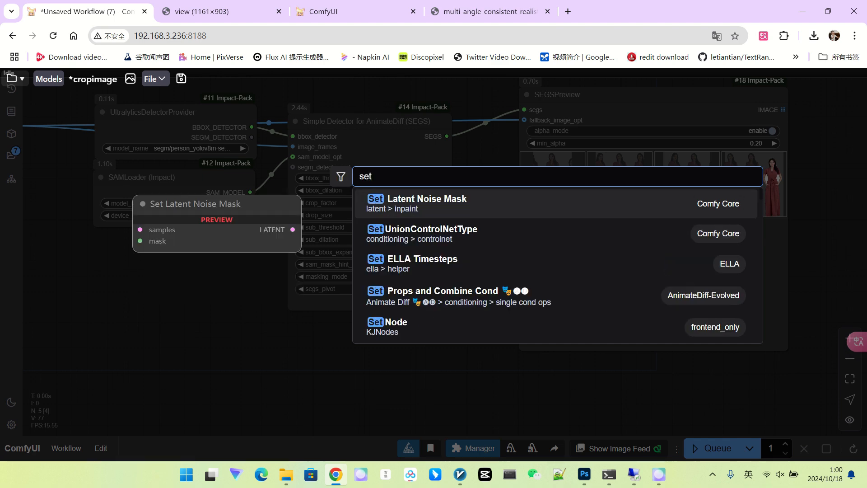
key("BackSpace")
type("gs tom")
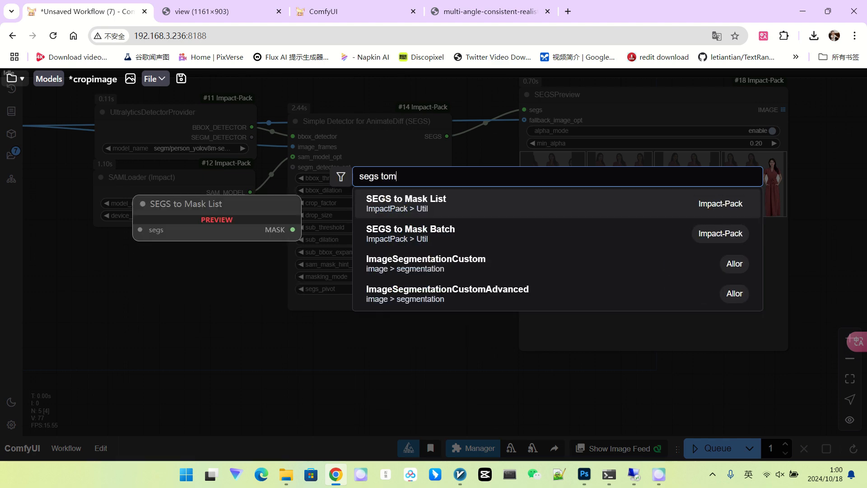
key("BackSpace")
type("mask")
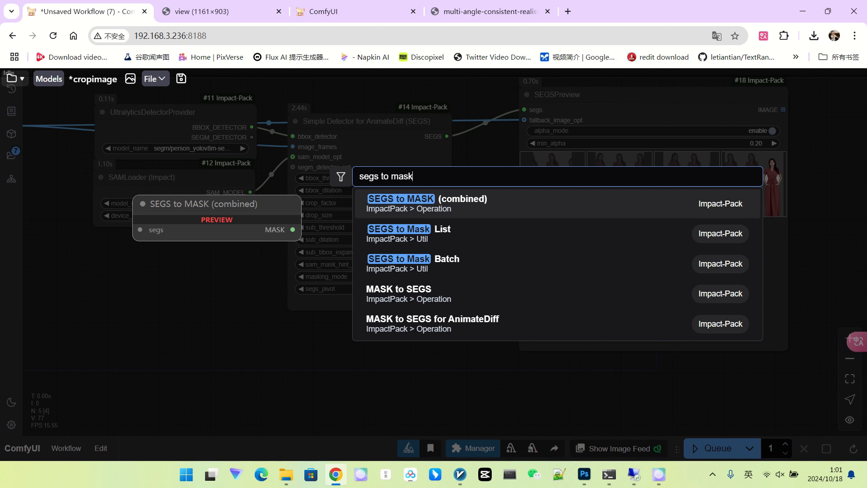
key("Down")
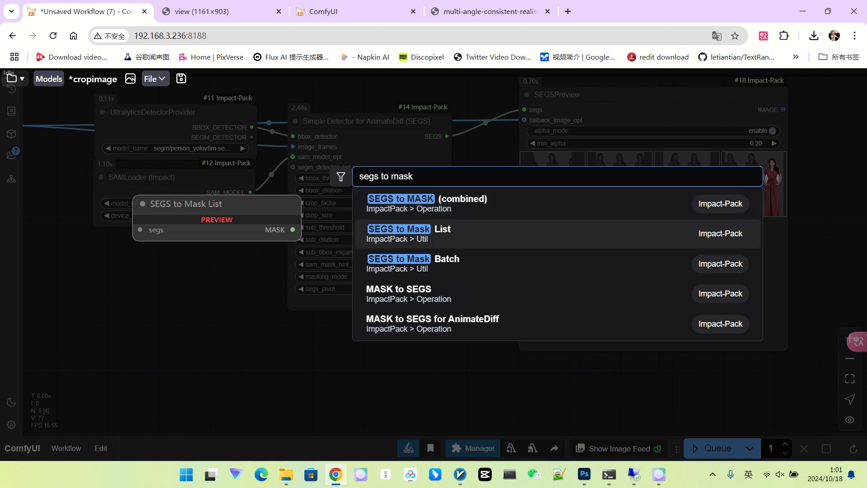
key("Down")
key("Up")
key("Return")
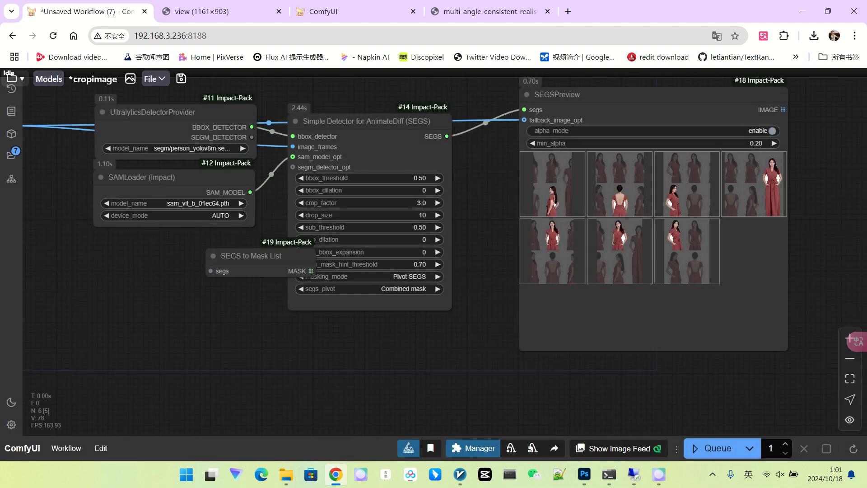
left_click_drag(250, 255, 200, 267)
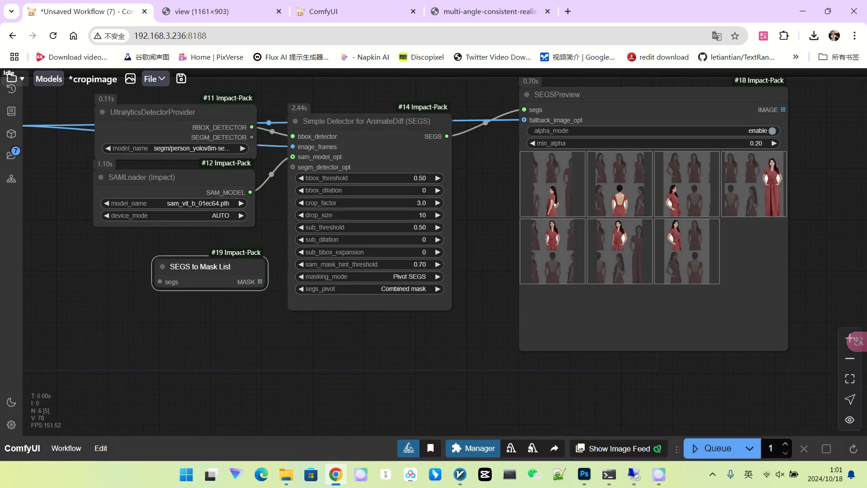
Connect the SEGS output of Simple Detector for AnimateDiff to the segs input of SEGS to Mask List.
left_click_drag(316, 343, 418, 349)
left_click_drag(548, 142, 262, 288)
scroll(364, 339, "up", 3)
scroll(374, 340, "up", 1)
left_click_drag(449, 345, 402, 333)
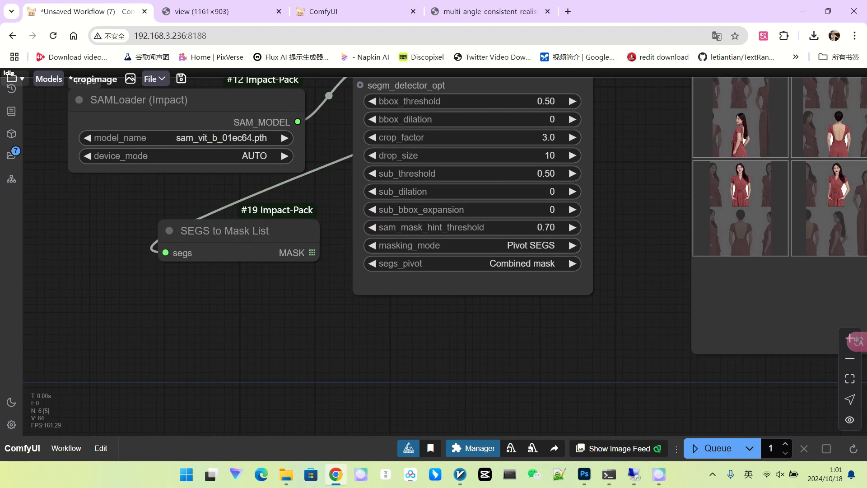
Add a Mask Preview node fed by SEGS to Mask List's MASK output and run the workflow.
scroll(403, 333, "down", 4)
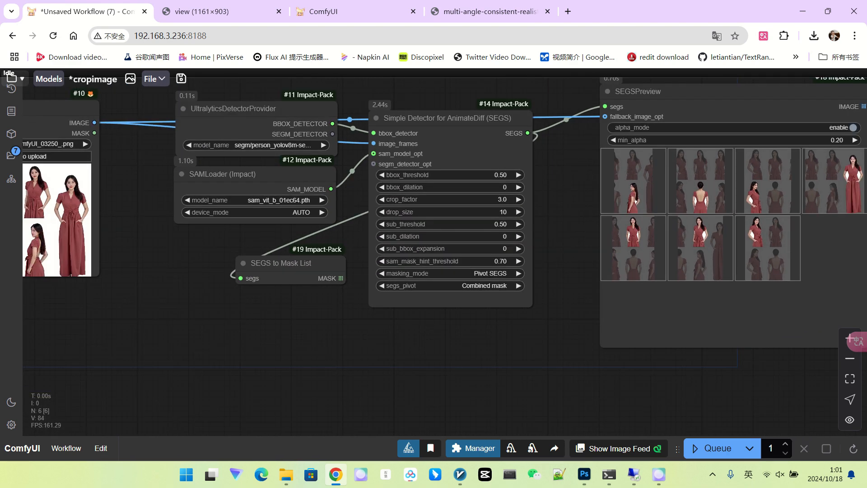
double_click(232, 320)
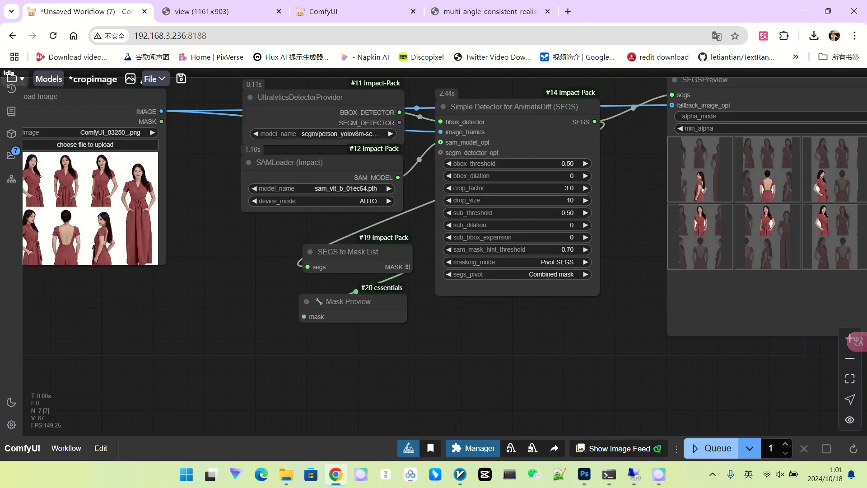
left_click(711, 447)
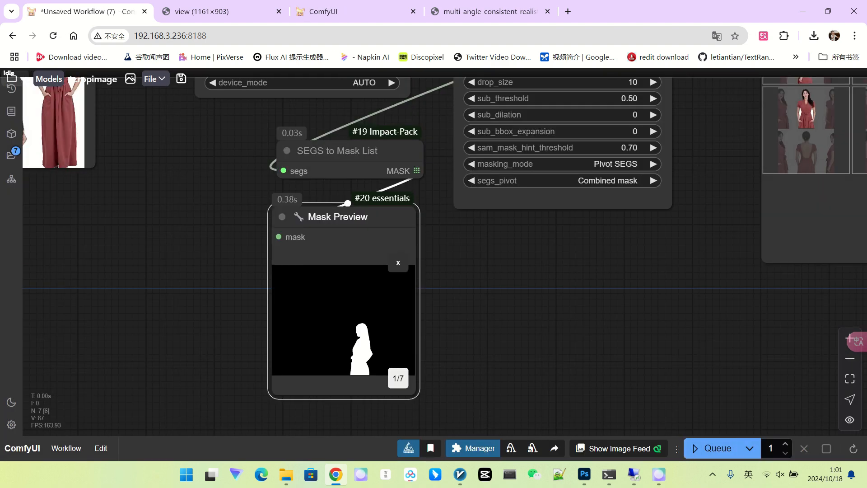
Examine the generated person masks one by one in Mask Preview and return to the grid of all masks.
left_click(398, 378)
left_click(398, 378)
left_click(397, 378)
left_click(398, 378)
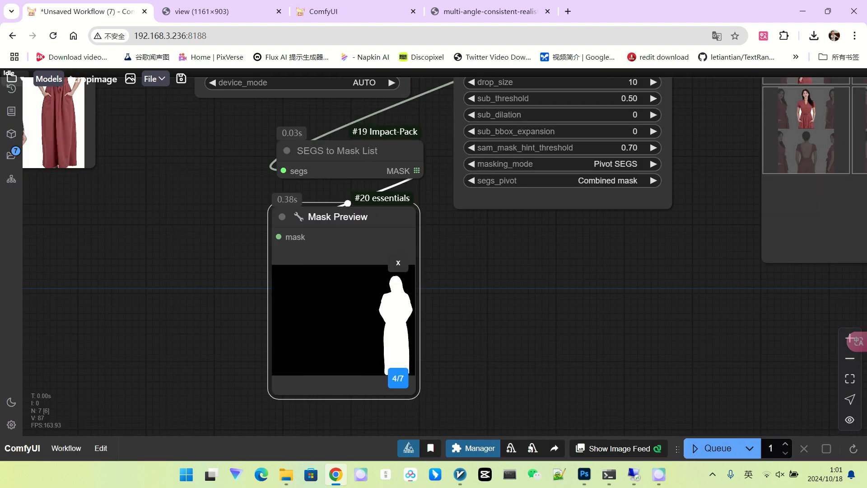
left_click(398, 378)
left_click(398, 378)
left_click(398, 378)
left_click(398, 378)
left_click(398, 378)
left_click(398, 378)
scroll(500, 362, "down", 3)
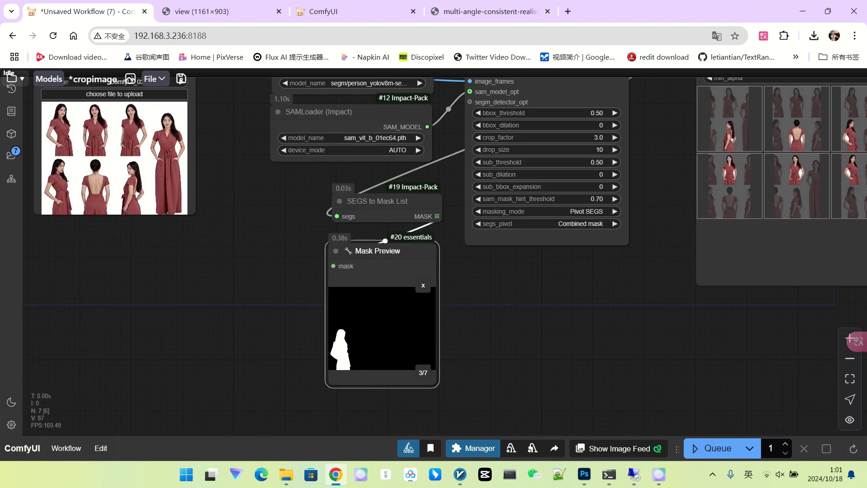
scroll(506, 329, "down", 1)
left_click(506, 329)
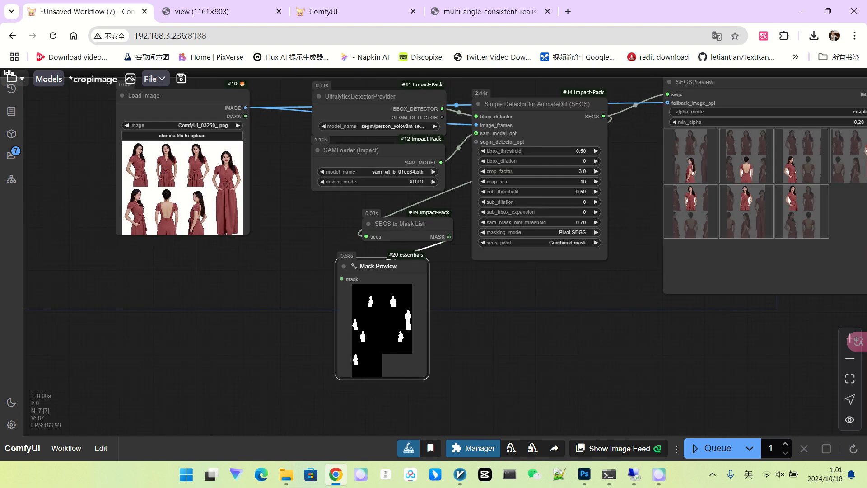
Move the Mask Preview node so that it lines up under SEGS to Mask List.
left_click_drag(391, 266, 414, 265)
scroll(510, 277, "down", 3)
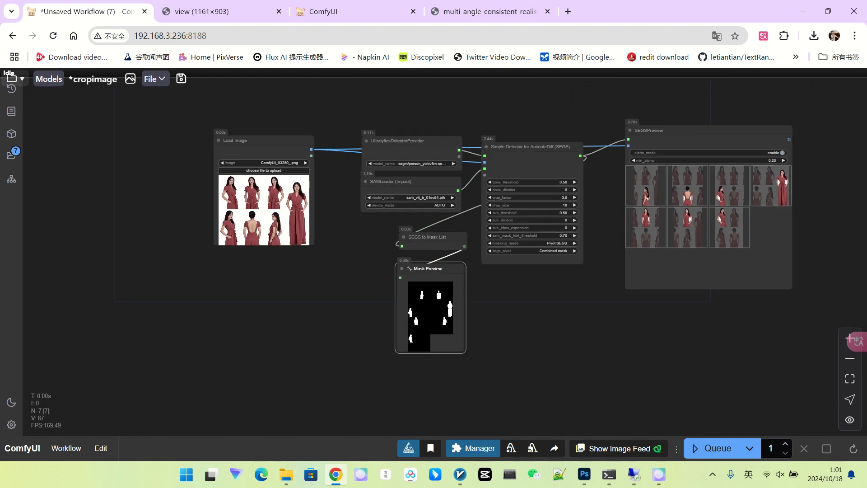
scroll(359, 266, "up", 3)
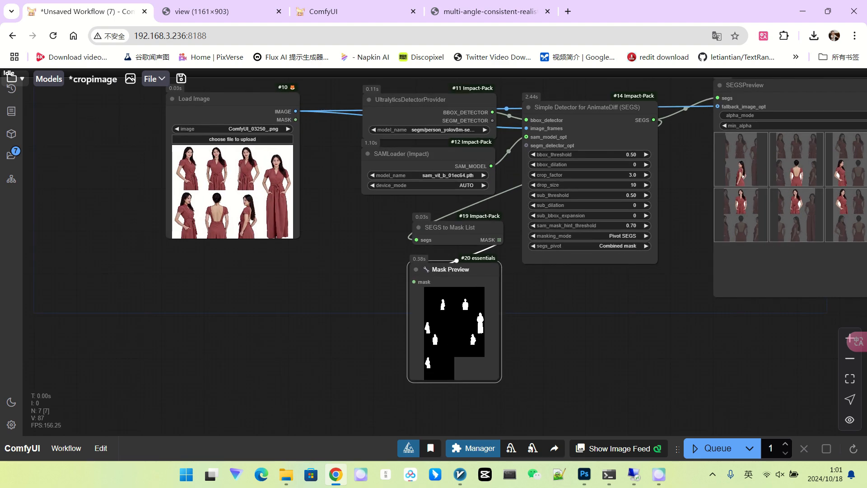
Add a Mask Bounding Box node beside Mask Preview and feed its mask input from SEGS to Mask List's MASK output.
scroll(539, 278, "up", 1)
left_click_drag(593, 309, 539, 293)
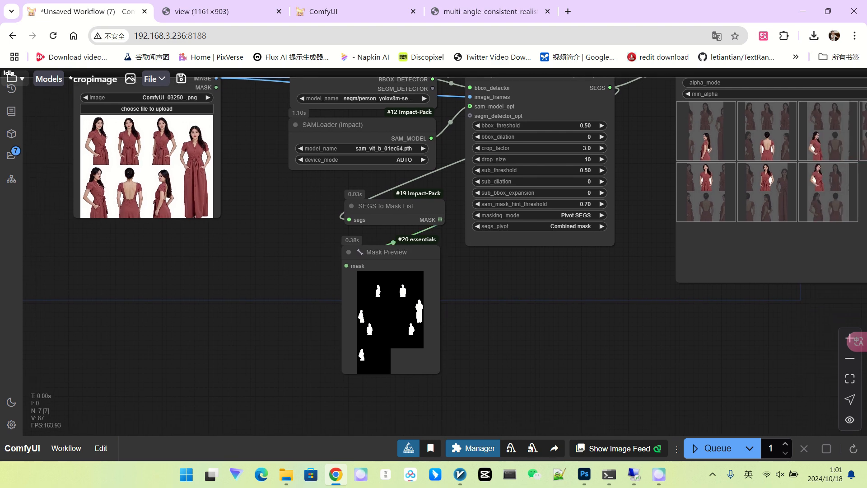
double_click(539, 294)
type("mask boun")
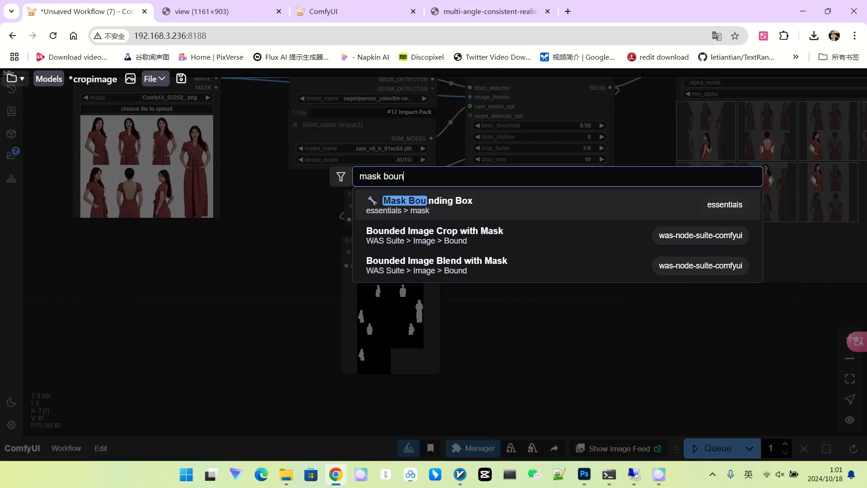
key("Return")
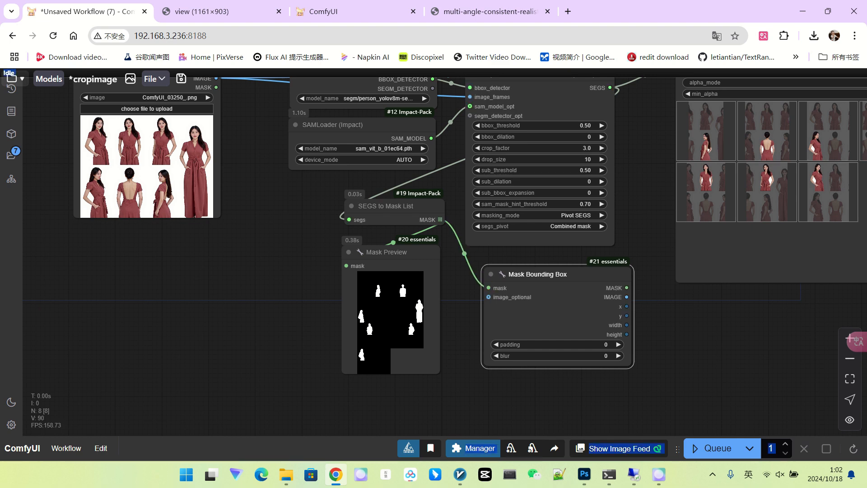
Connect Load Image's IMAGE output to the image_optional input of Mask Bounding Box.
left_click_drag(215, 78, 488, 297)
scroll(685, 346, "up", 4)
left_click_drag(669, 316, 659, 316)
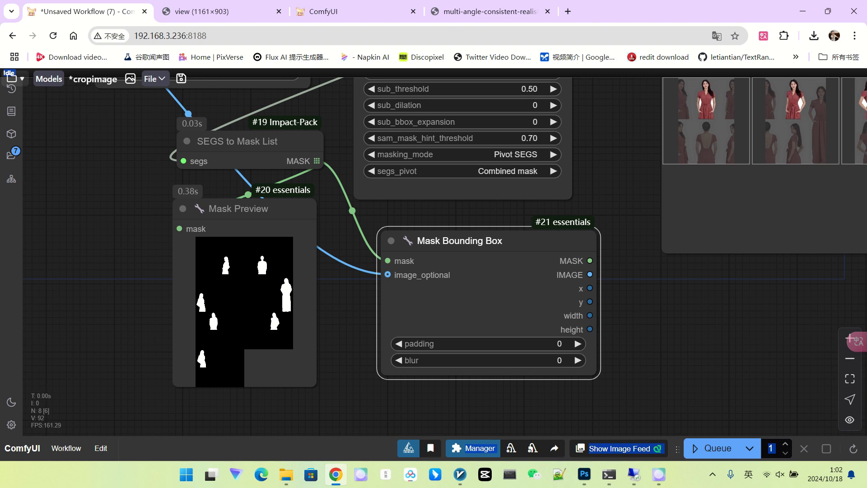
Add a Preview Image node on Mask Bounding Box's IMAGE output and run the workflow to view the cropped people.
scroll(659, 315, "down", 1)
scroll(348, 284, "down", 3)
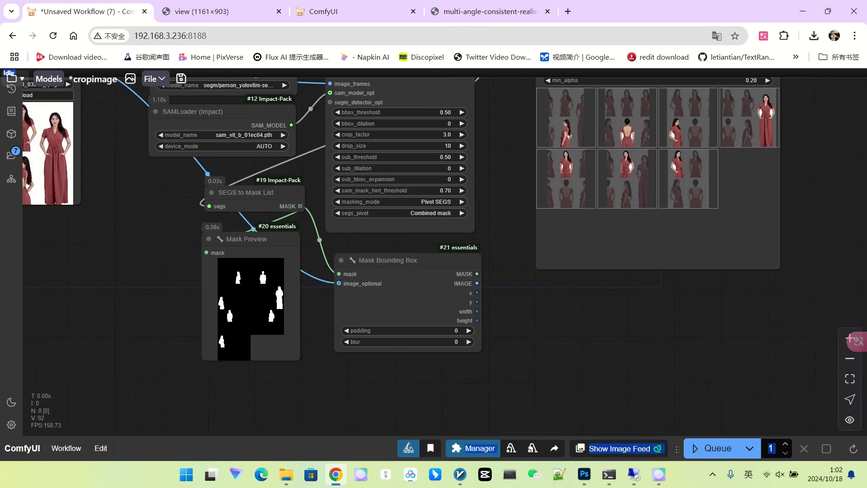
left_click_drag(477, 283, 524, 289)
left_click(549, 392)
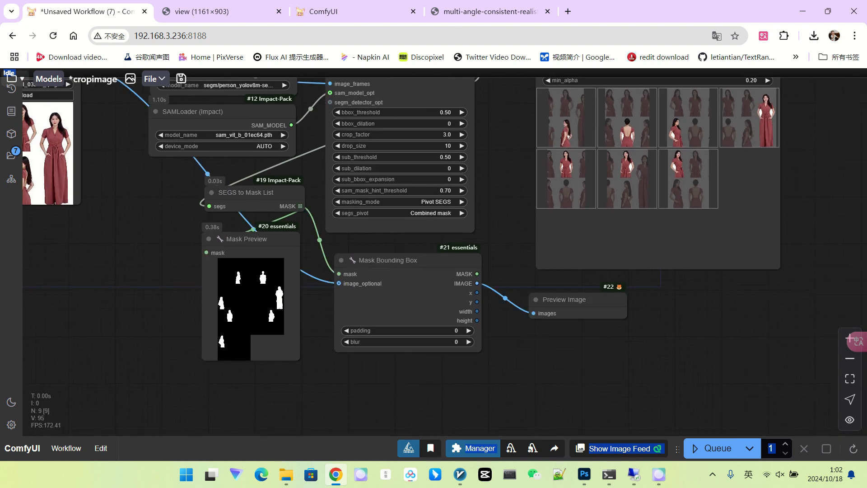
left_click_drag(548, 392, 513, 346)
left_click(708, 448)
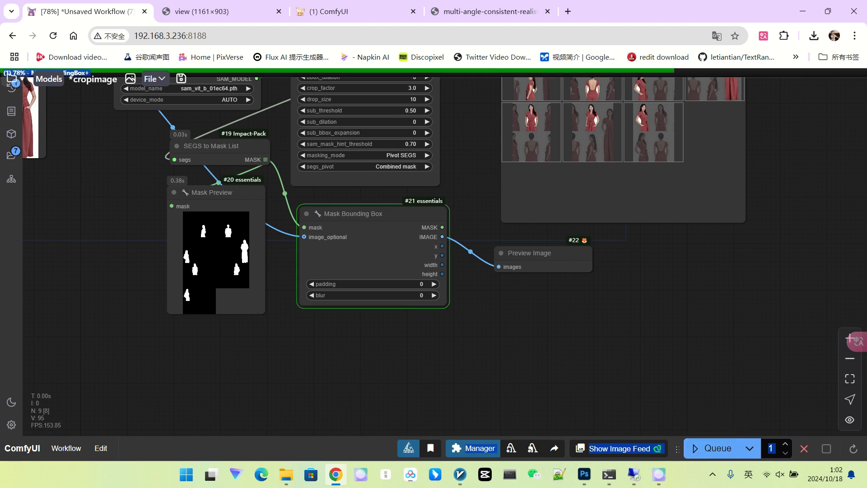
scroll(553, 309, "up", 12)
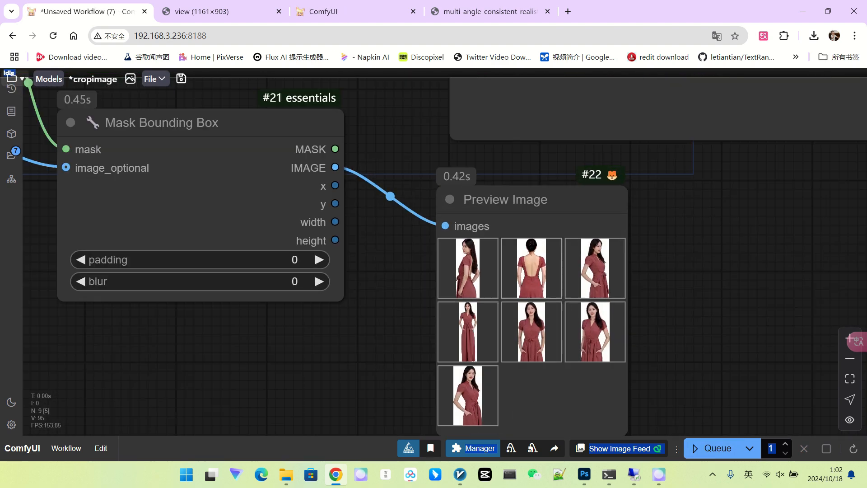
Page through the cropped people in the Preview Image node and review the whole cropping workflow.
left_click(427, 247)
scroll(667, 318, "down", 5)
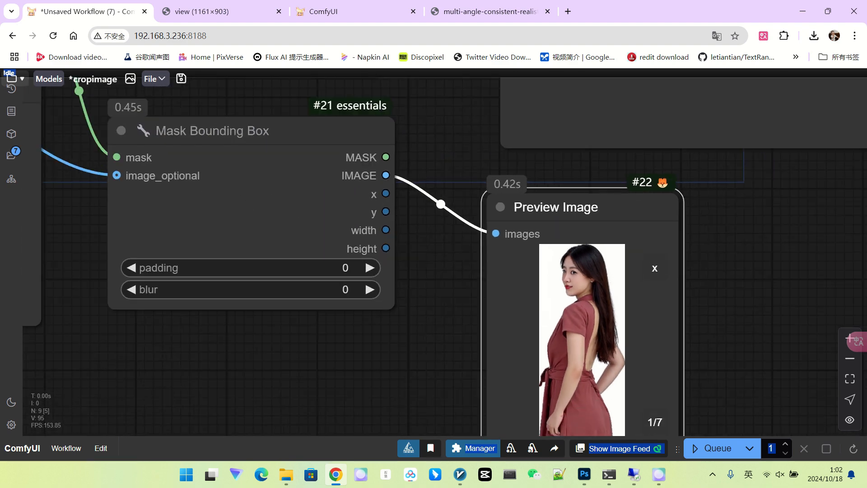
left_click_drag(704, 343, 697, 273)
left_click(646, 350)
left_click(646, 350)
left_click(646, 350)
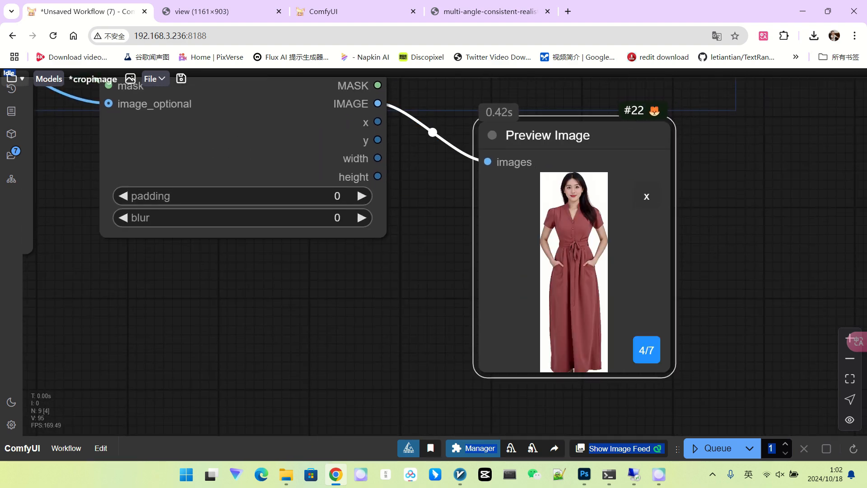
left_click(646, 350)
left_click(646, 350)
left_click(646, 350)
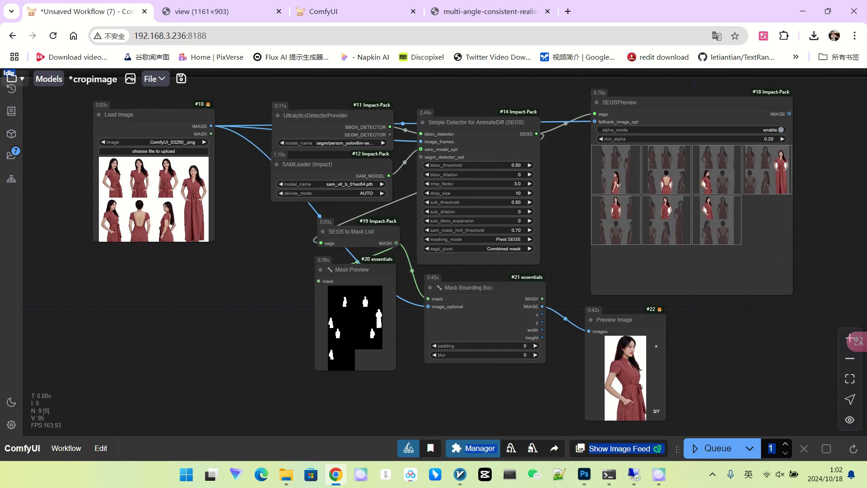
scroll(260, 255, "down", 2)
left_click_drag(260, 255, 296, 250)
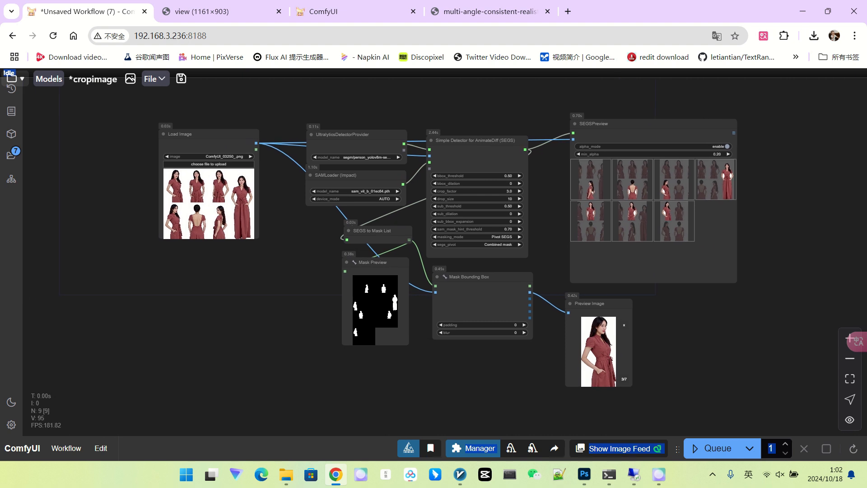
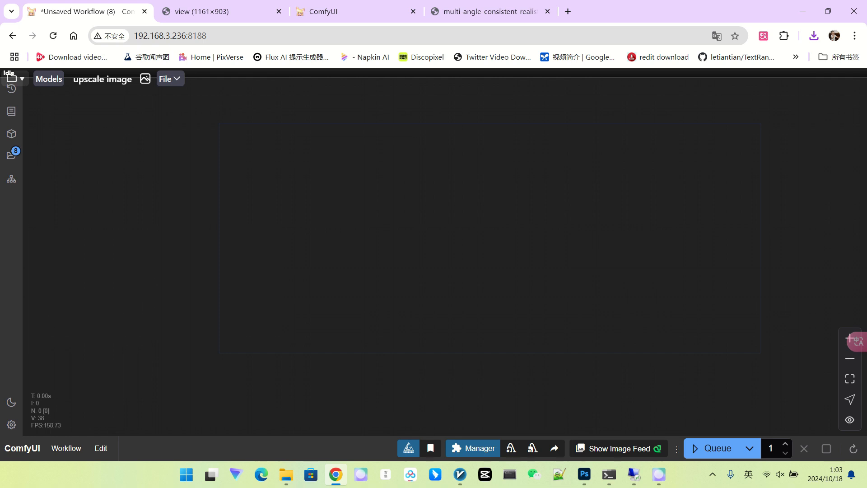
Insert the saved Flux loader and prompt node template into the empty upscale image workflow.
right_click(293, 145)
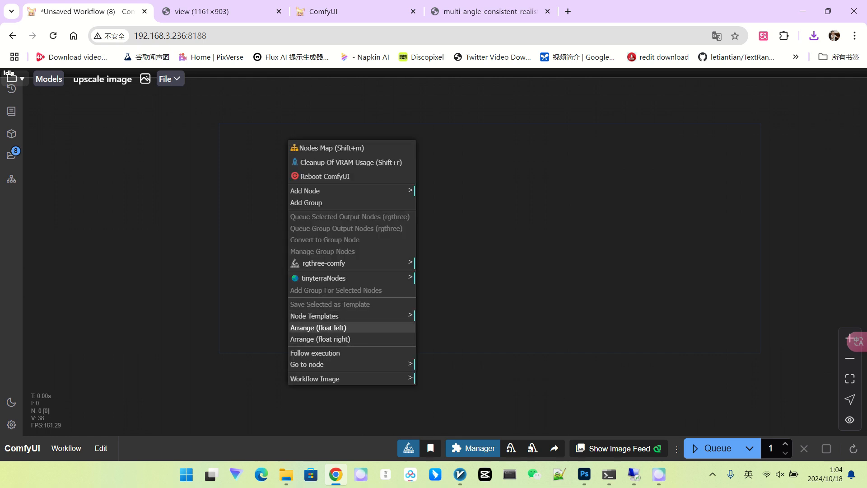
mouse_move(316, 315)
left_click(431, 361)
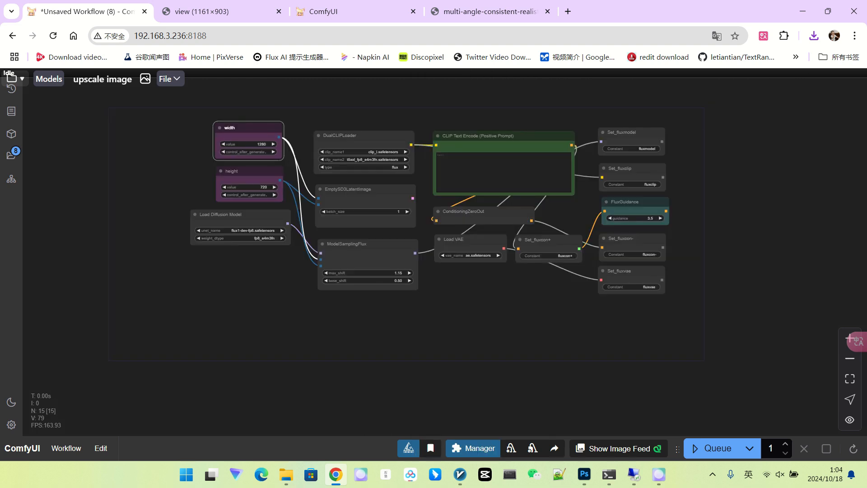
Delete the width, height and EmptySD3LatentImage nodes.
key("Delete")
left_click(249, 172)
key("Delete")
left_click(365, 189)
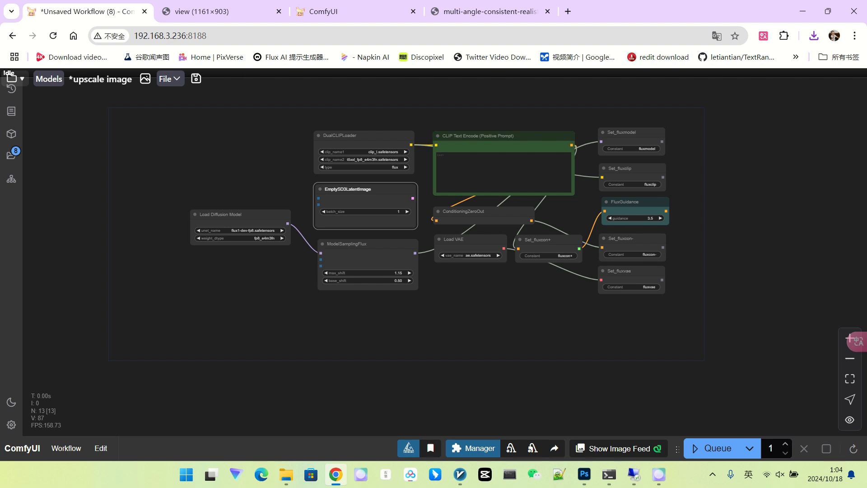
key("Delete")
Enter "masterpiece,best quality" as the prompt in the CLIP Text Encode (Positive Prompt) node.
scroll(481, 157, "up", 8)
left_click(481, 156)
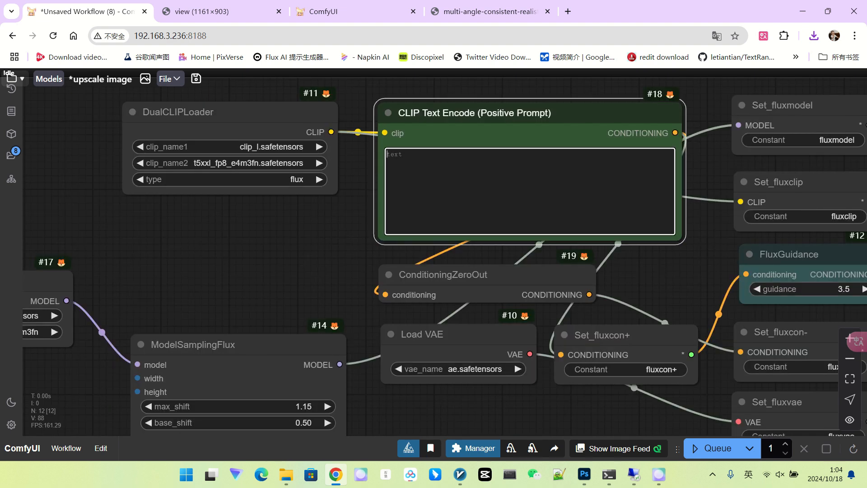
type("em")
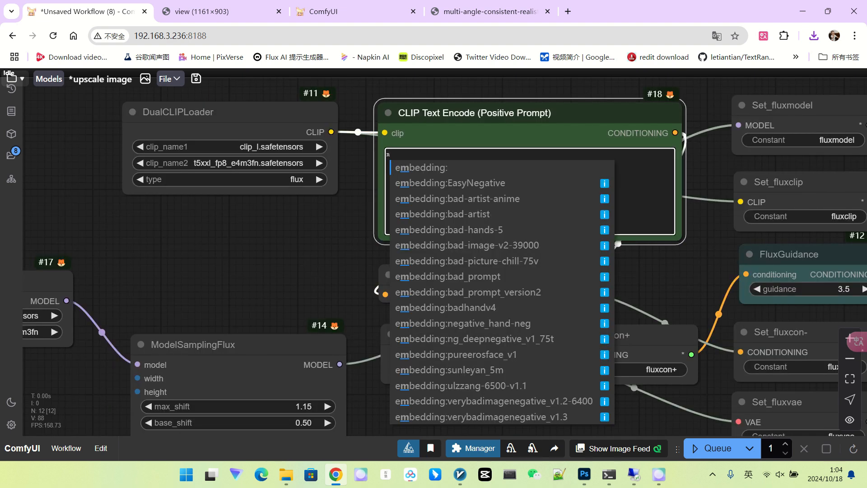
type("asterpiece")
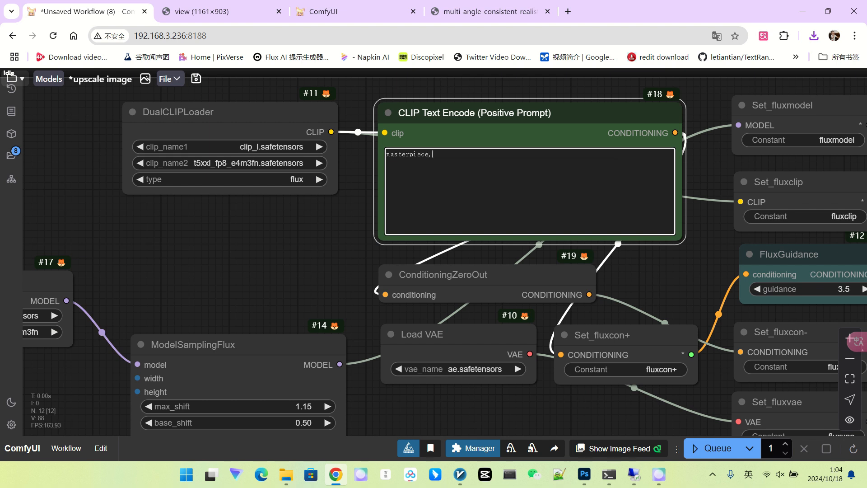
type(", bes")
scroll(440, 193, "down", 6)
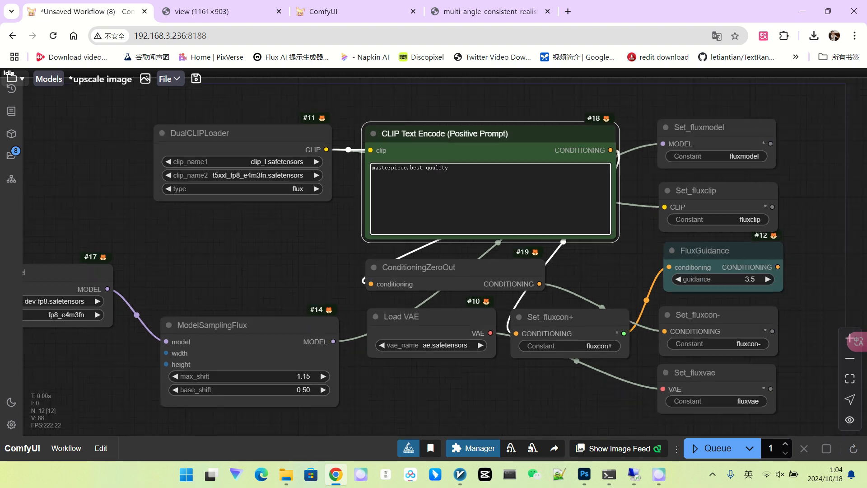
scroll(399, 204, "up", 2)
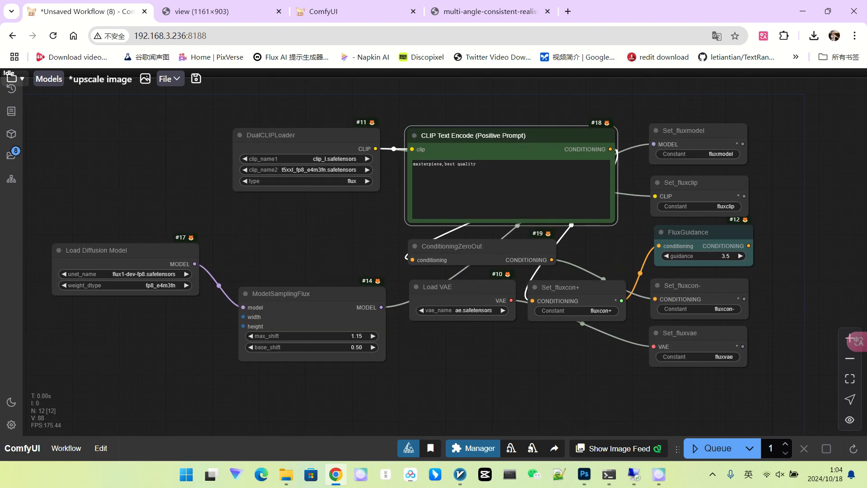
Move the Load Diffusion Model node down so that it sits level with ModelSamplingFlux.
scroll(322, 248, "down", 2)
left_click_drag(160, 249, 156, 283)
left_click_drag(222, 389, 305, 256)
Bring in a cropped person image with Load Image and add a Scale To Megapixels node fed from its IMAGE output.
scroll(248, 331, "down", 4)
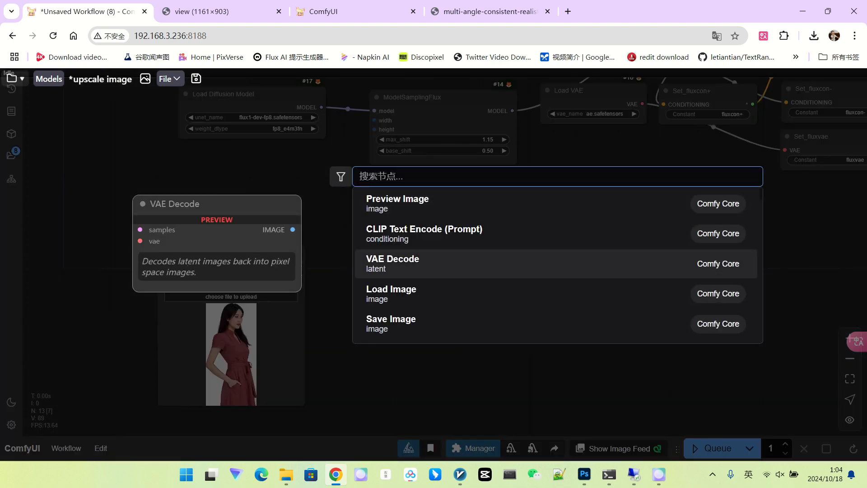
type("mega")
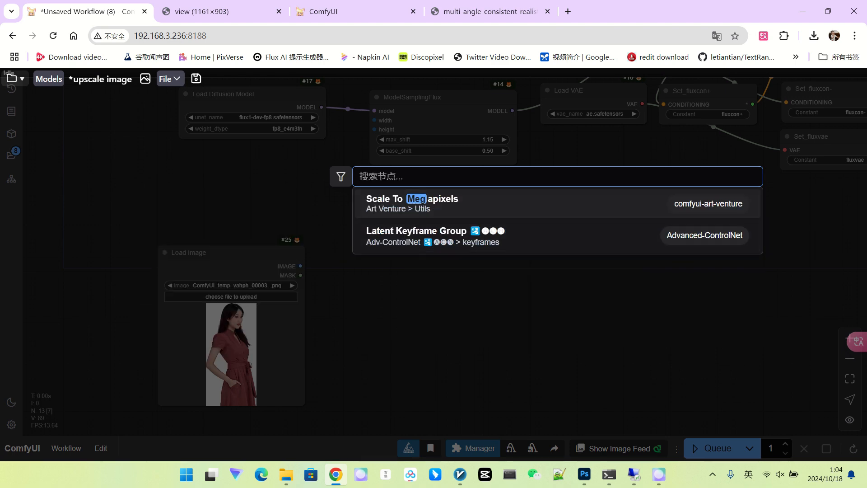
key("Return")
scroll(517, 329, "down", 3)
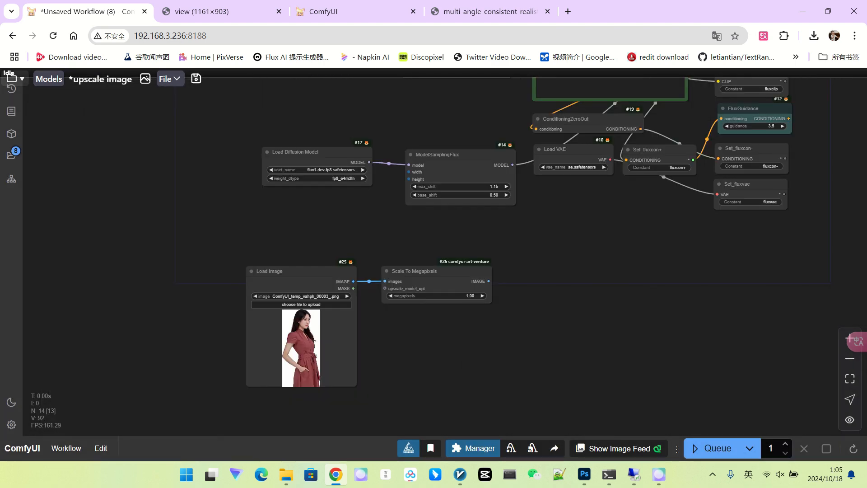
Add a Get Image Size node and feed its image input from Scale To Megapixels.
double_click(526, 280)
type("get")
key("Return")
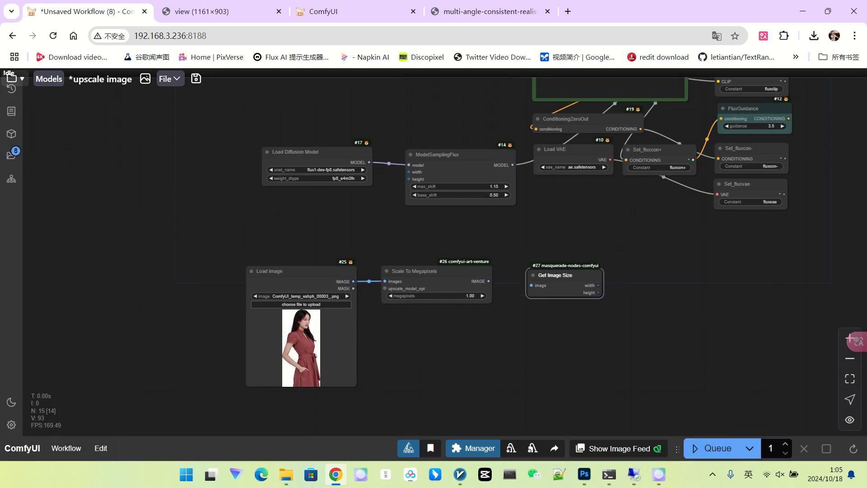
left_click_drag(438, 271, 444, 272)
left_click_drag(495, 283, 531, 285)
Connect Get Image Size's width and height to ModelSamplingFlux and place the node under Scale To Megapixels.
scroll(619, 279, "up", 2)
left_click_drag(555, 275, 364, 149)
left_click_drag(576, 301, 364, 157)
scroll(646, 246, "down", 1)
left_click_drag(537, 276, 400, 327)
scroll(587, 316, "up", 2)
left_click_drag(587, 316, 467, 300)
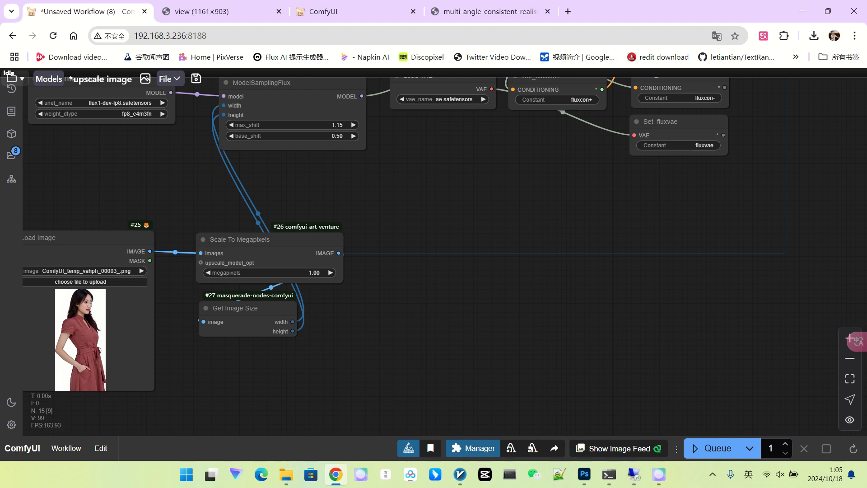
Insert the Advanced ControlNet nodes and choose the flux\Flux.1-dev-Controlnet-Upscaler.safetensors model.
right_click(547, 212)
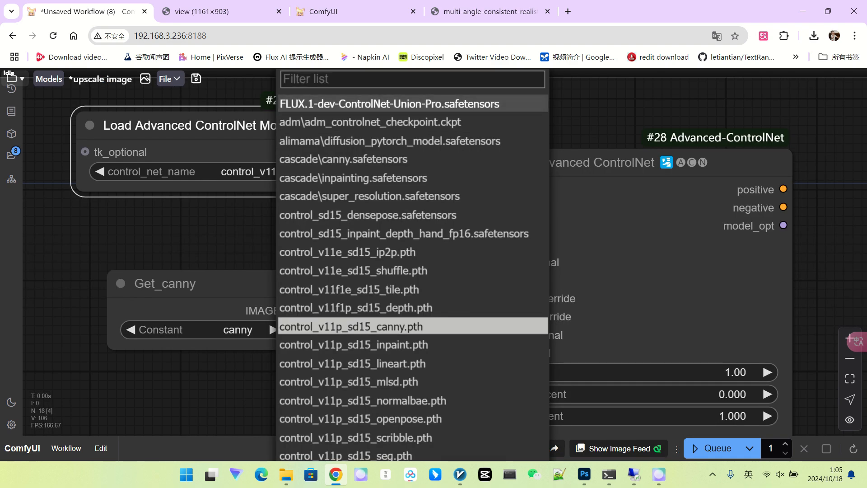
left_click(316, 101)
left_click(239, 172)
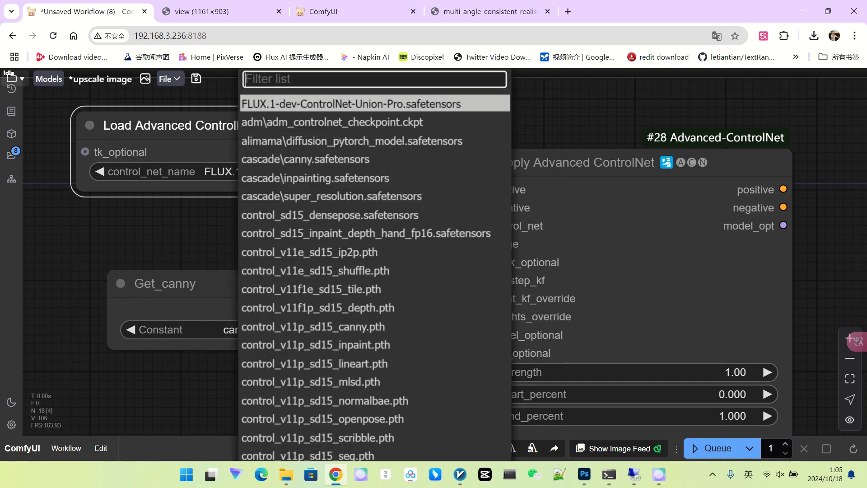
type("u")
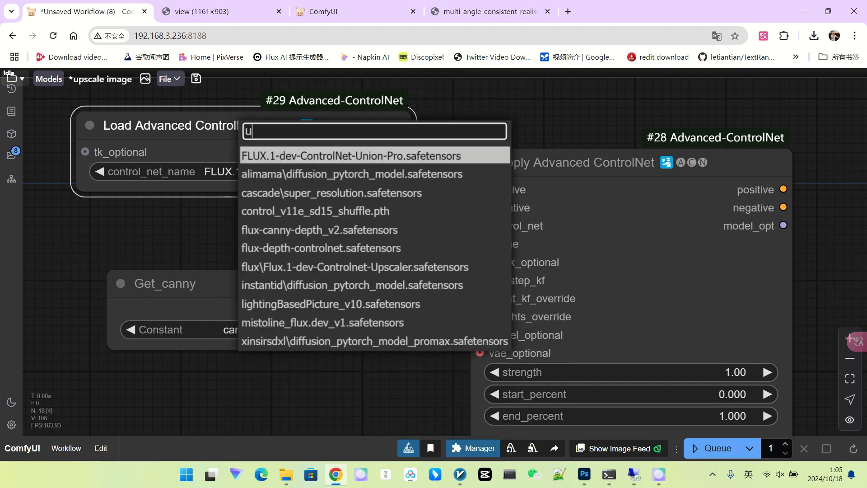
type("p")
left_click(375, 204)
scroll(280, 228, "down", 6)
left_click_drag(280, 228, 488, 232)
scroll(488, 232, "down", 1)
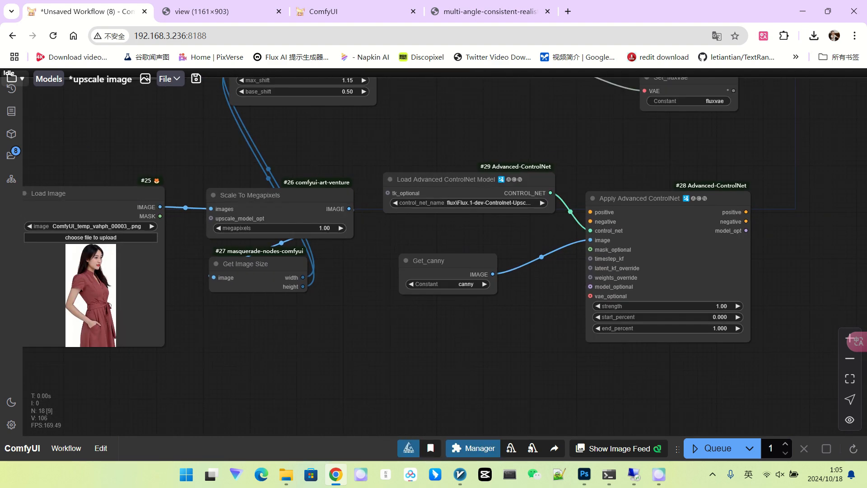
Connect Load Image's IMAGE output to Apply Advanced ControlNet's image input and delete the Get_canny node.
left_click_drag(160, 207, 590, 240)
left_click(428, 260)
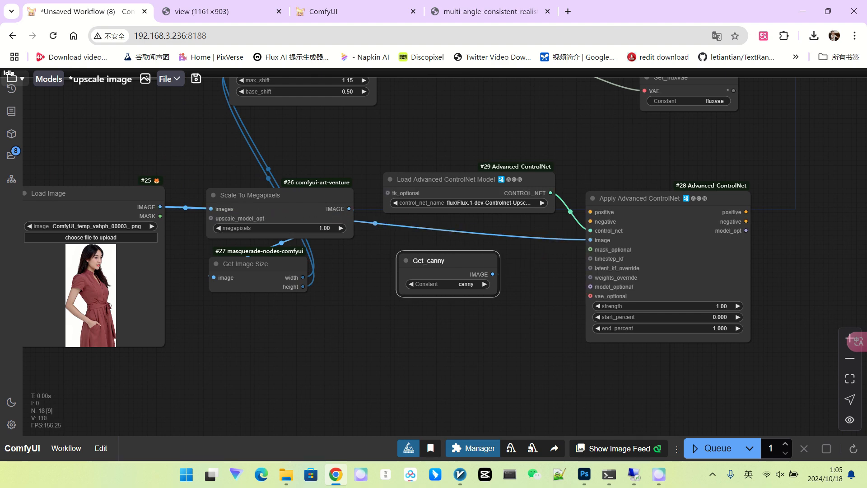
key("Delete")
scroll(555, 216, "up", 2)
left_click_drag(554, 216, 496, 217)
scroll(666, 287, "down", 3)
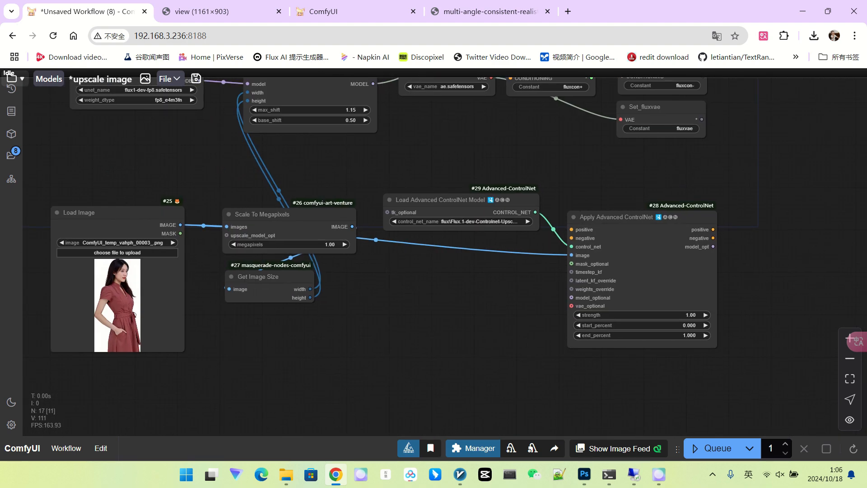
Add Get nodes for fluxvae, fluxcon+ and fluxcon-, with fluxvae feeding Apply Advanced ControlNet's vae_optional input.
double_click(452, 294)
type("get")
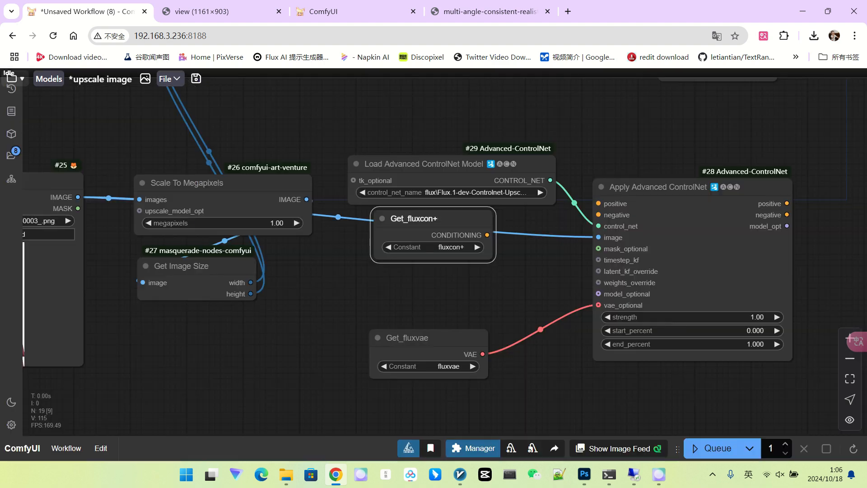
left_click(416, 220, "alt")
left_click_drag(417, 221, 415, 269)
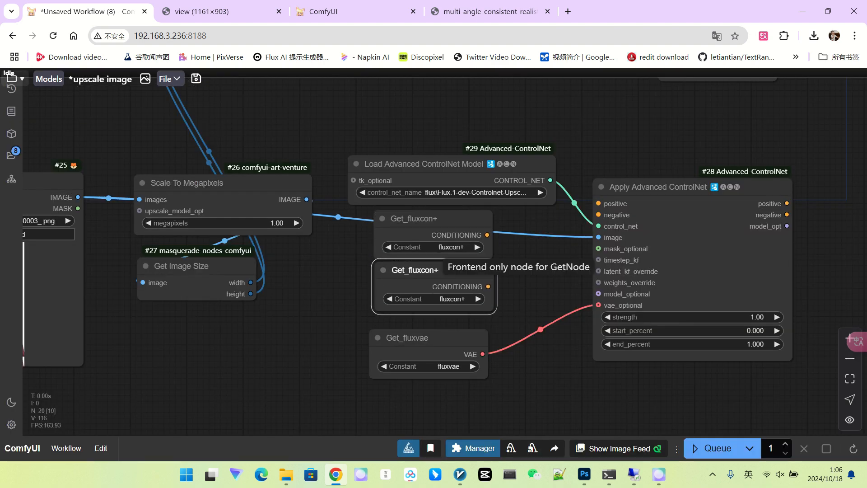
left_click(447, 298)
left_click(461, 339)
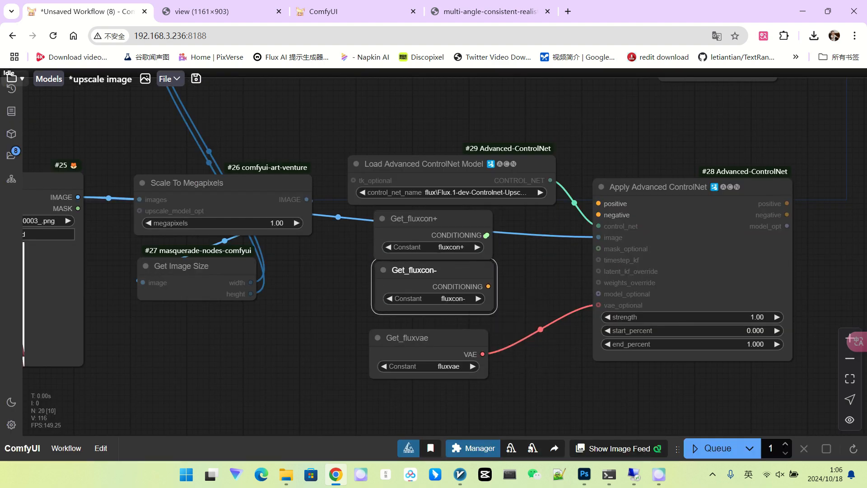
Connect Get_fluxcon+ to the positive input and Get_fluxcon- to the negative input of Apply Advanced ControlNet.
left_click_drag(486, 235, 599, 203)
left_click_drag(488, 286, 598, 215)
scroll(666, 292, "down", 3)
scroll(392, 243, "down", 2)
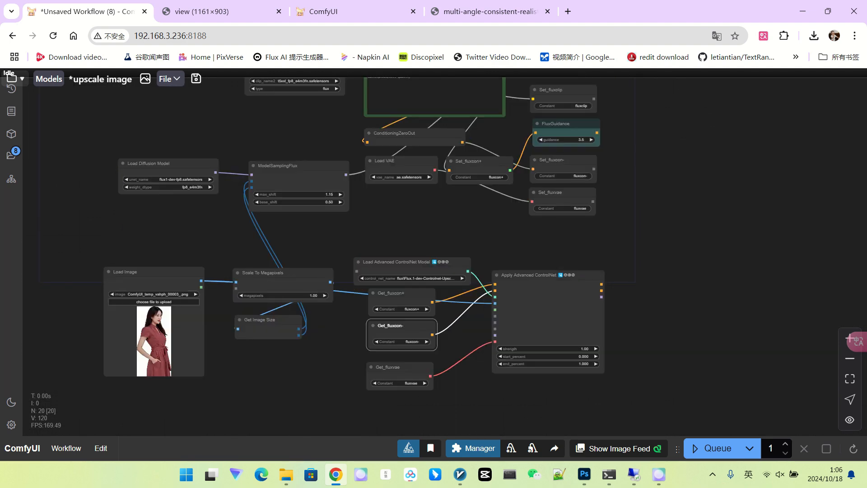
Move FluxGuidance beside Apply Advanced ControlNet and feed its conditioning input from the positive output.
left_click_drag(555, 149, 658, 277)
scroll(658, 277, "up", 2)
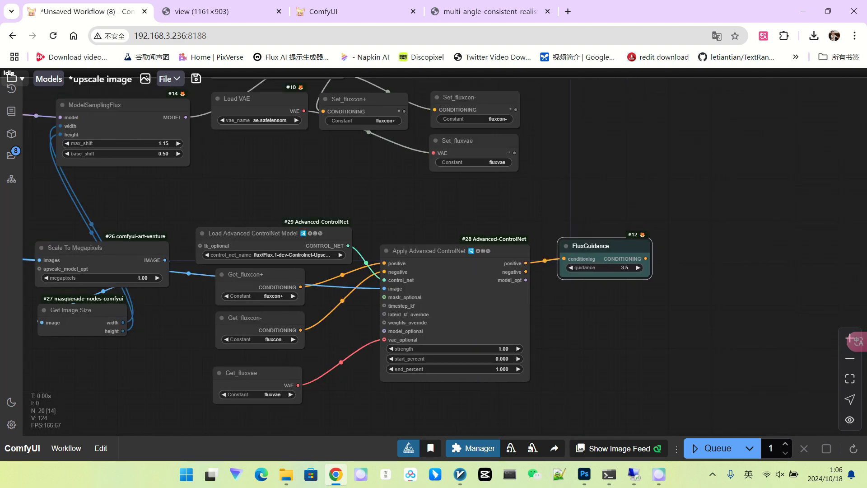
left_click_drag(587, 181, 649, 167)
Set Apply Advanced ControlNet's strength to 0.75 and its end_percent to 0.75.
scroll(644, 312, "up", 2)
left_click(513, 332)
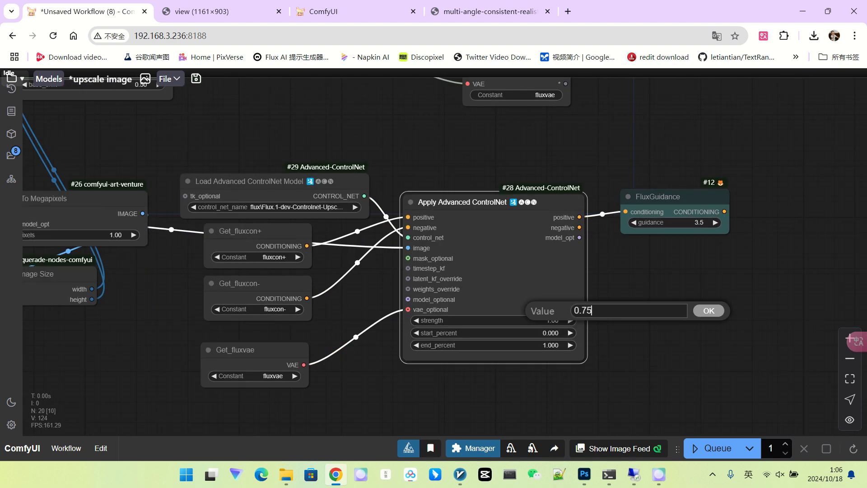
key("Return")
scroll(682, 321, "up", 2)
left_click(442, 356)
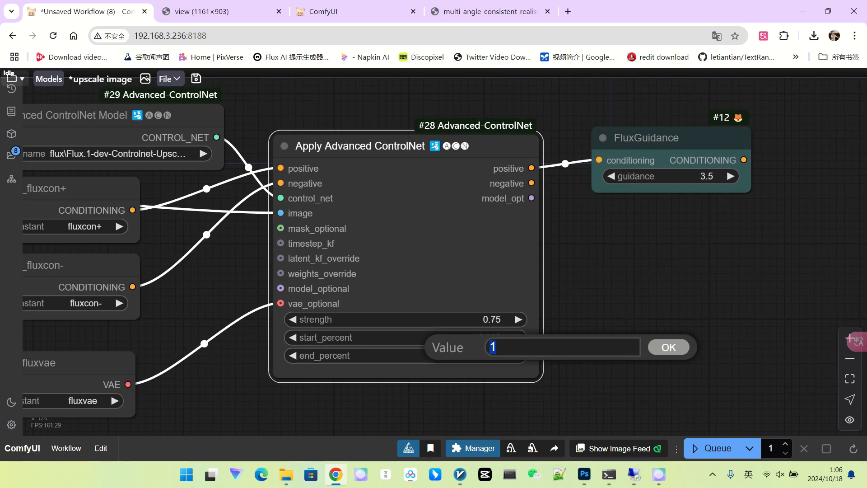
type("0.75")
key("Return")
scroll(517, 282, "down", 5)
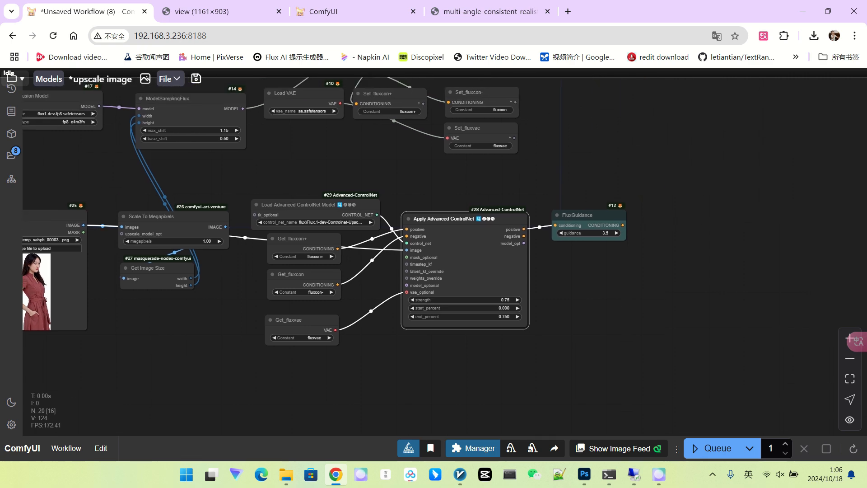
Add a KSampler node beyond FluxGuidance.
left_click_drag(516, 281, 465, 339)
double_click(465, 338)
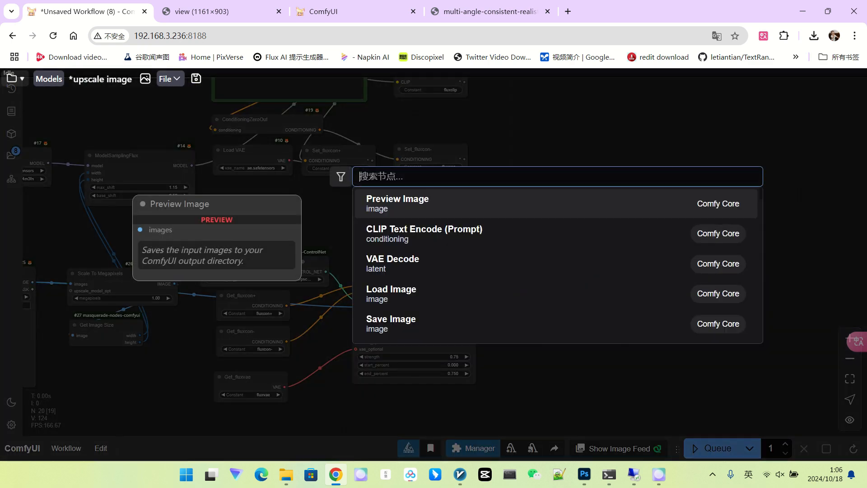
type("ksam")
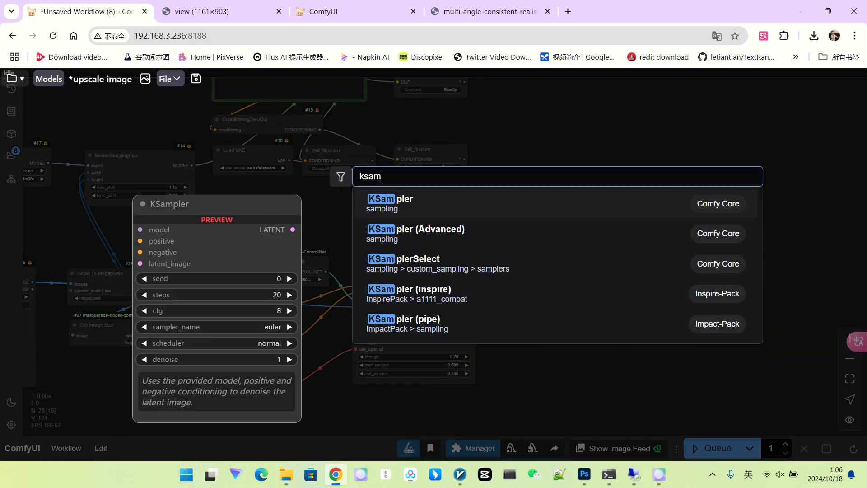
key("Return")
scroll(454, 321, "down", 3)
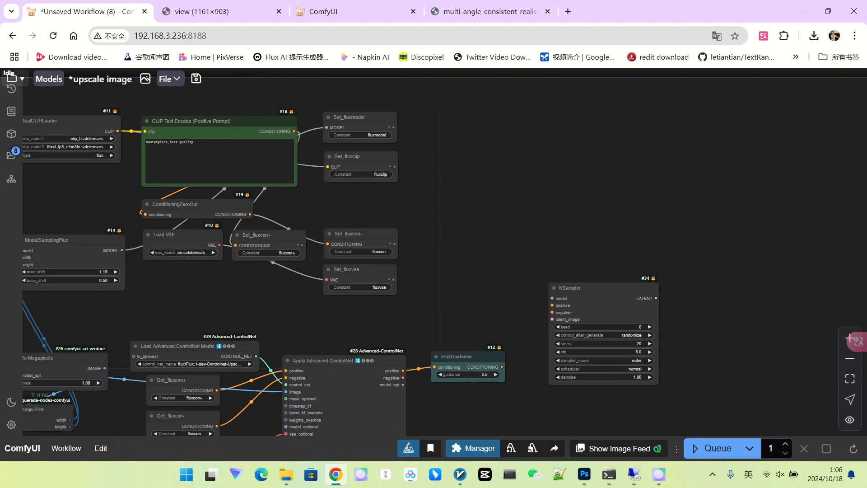
Feed KSampler's model input from Set_fluxmodel, positive from FluxGuidance, and negative from Apply Advanced ControlNet's negative output.
left_click_drag(393, 128, 508, 251)
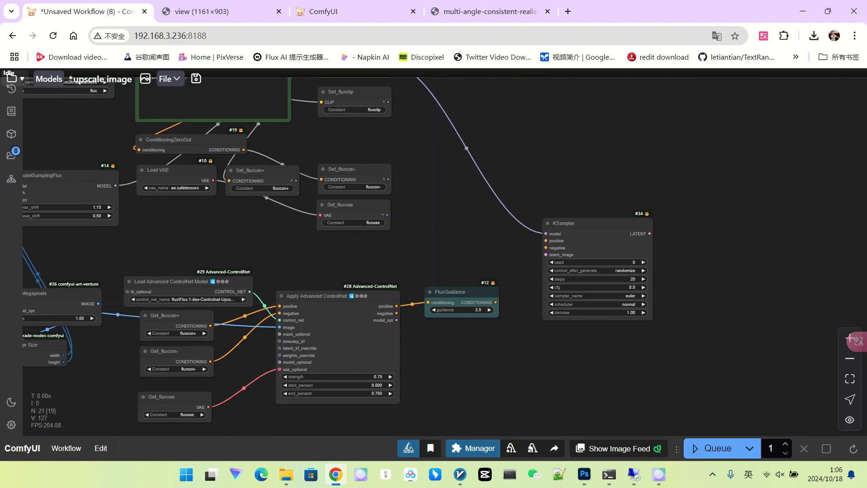
left_click_drag(496, 302, 546, 241)
left_click_drag(510, 325, 515, 295)
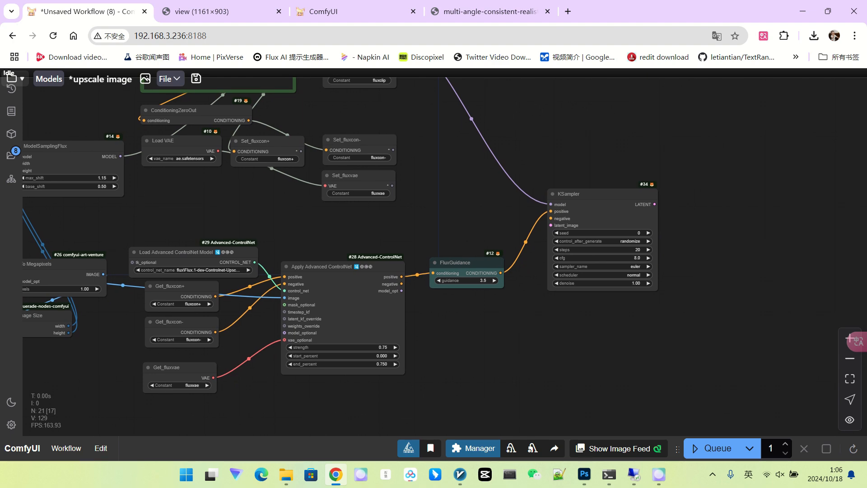
left_click_drag(401, 284, 552, 219)
scroll(441, 341, "up", 5)
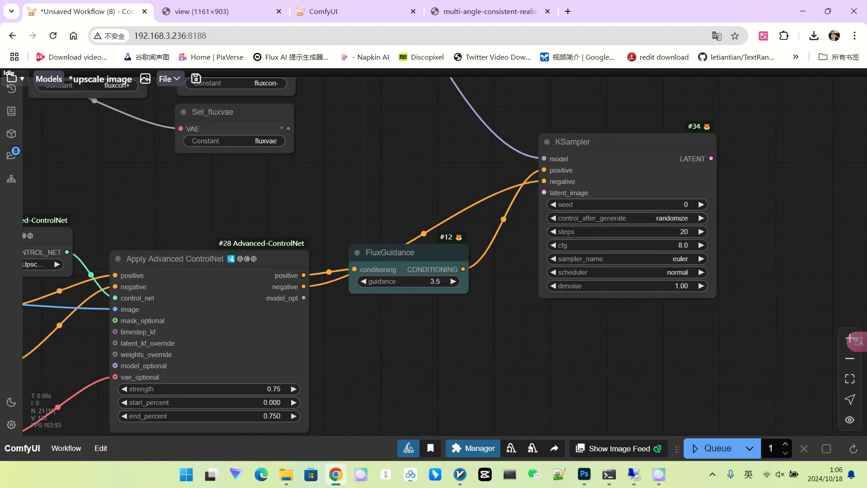
Add a VAE Encode node fed by the Scale To Megapixels image and Get_fluxvae, and connect its latent to KSampler's latent_image.
scroll(635, 274, "down", 4)
left_click_drag(167, 308, 303, 295)
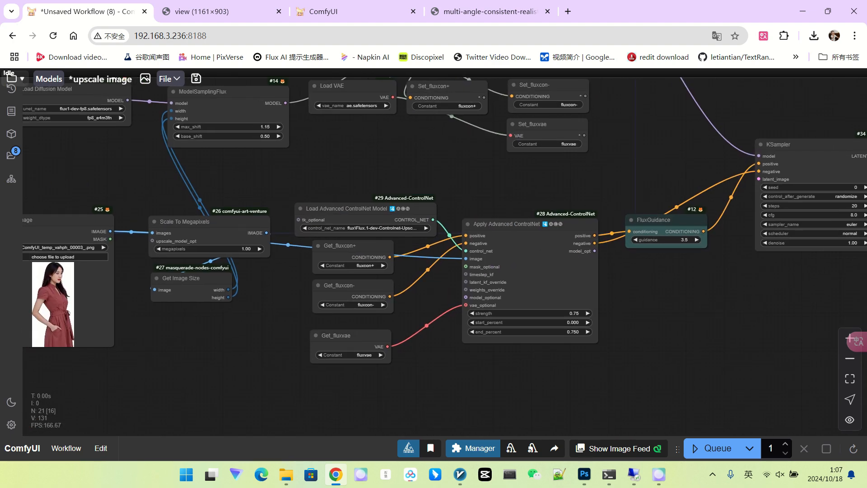
scroll(302, 295, "up", 2)
left_click_drag(259, 223, 693, 273)
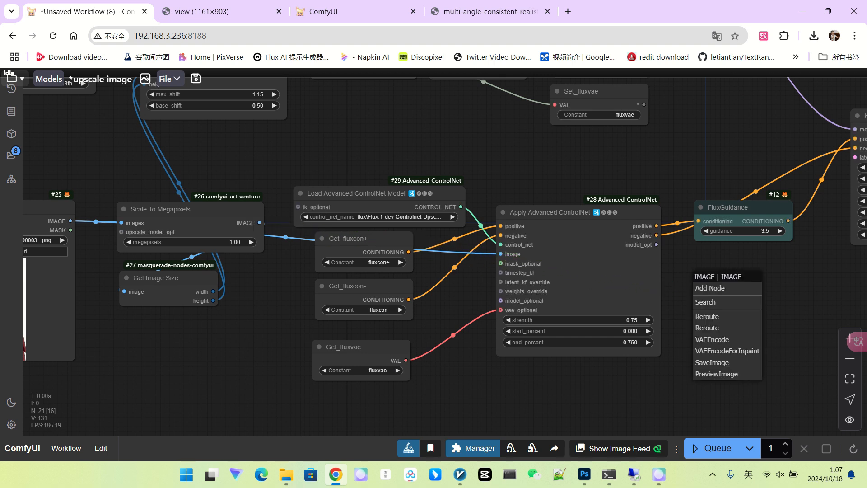
left_click(712, 339)
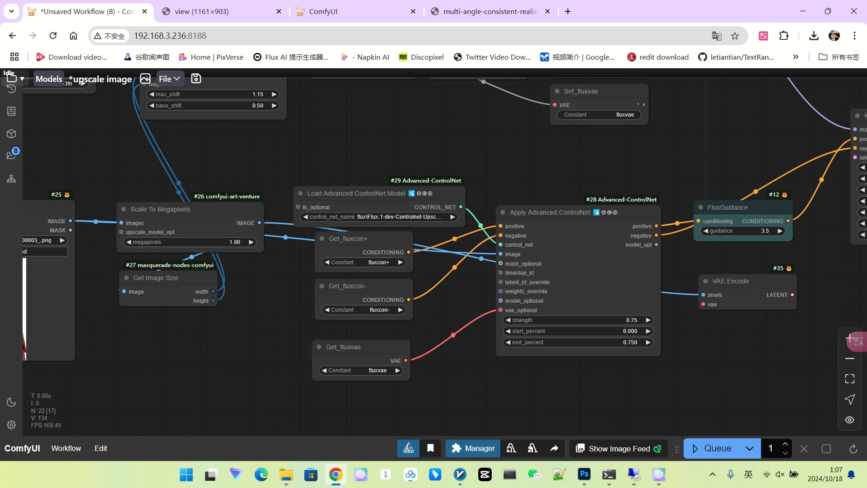
left_click_drag(406, 360, 704, 304)
left_click_drag(718, 336, 471, 351)
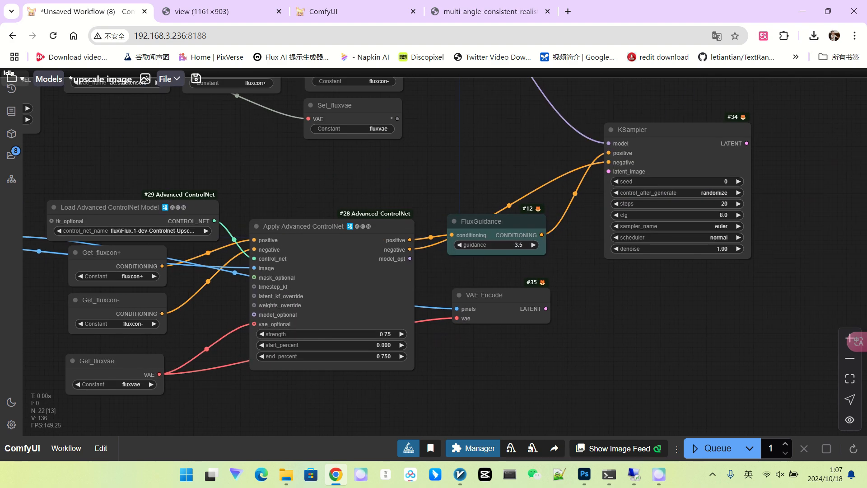
left_click_drag(545, 308, 608, 171)
Set KSampler's steps to 25 and its cfg to 1.0.
scroll(609, 171, "up", 4)
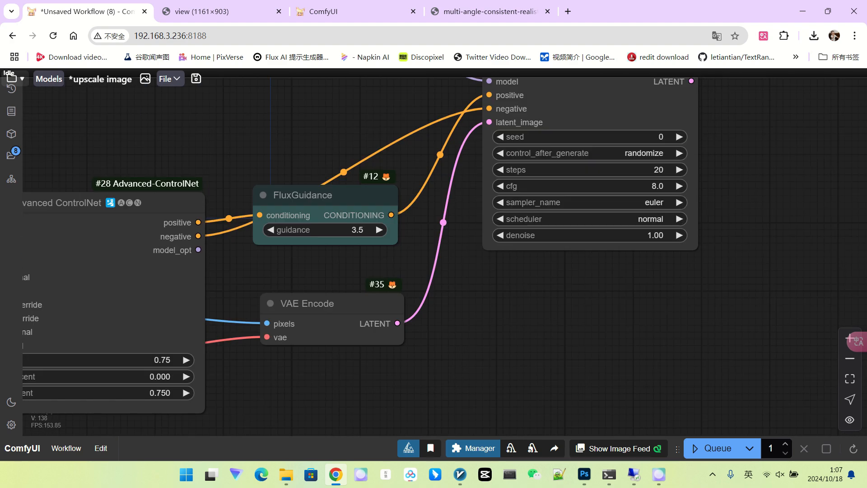
left_click_drag(589, 98, 568, 162)
left_click(595, 229)
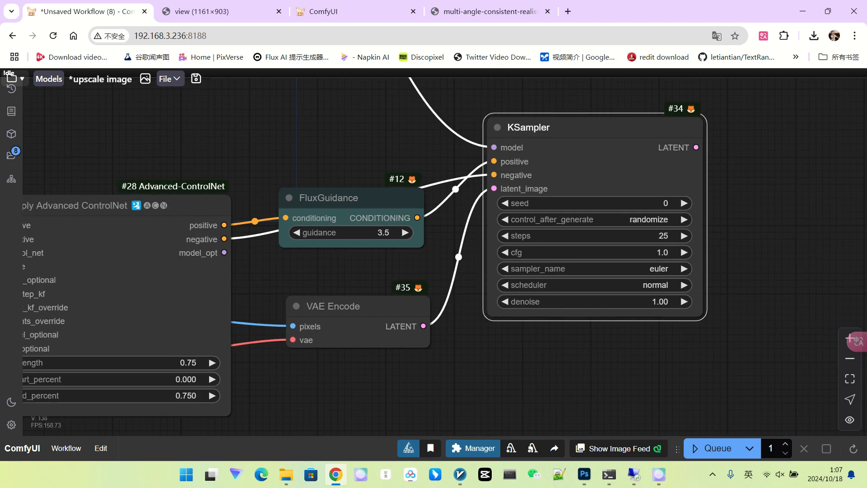
mouse_move(362, 136)
left_mouse_down()
mouse_move(347, 189)
mouse_move(357, 151)
left_mouse_up()
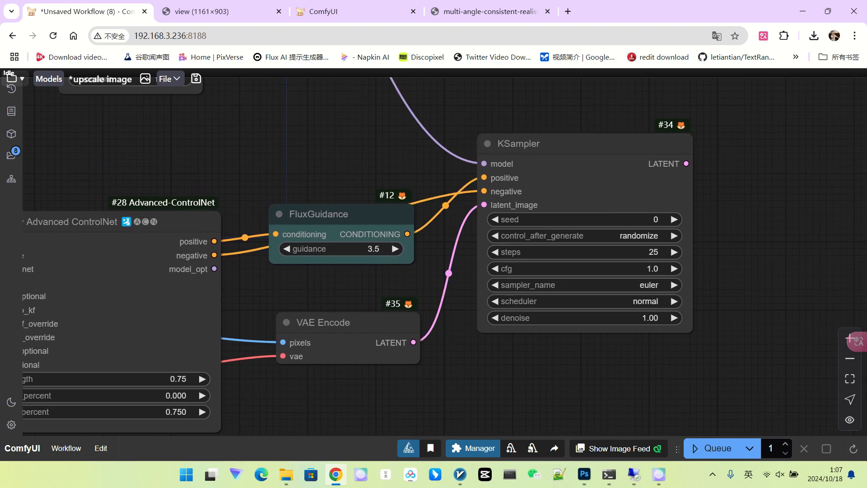
Add a VAE Decode node from KSampler's latent output and connect Get_fluxvae to its vae input.
scroll(731, 306, "down", 4)
left_click_drag(632, 195, 616, 147)
left_click_drag(632, 112, 511, 150)
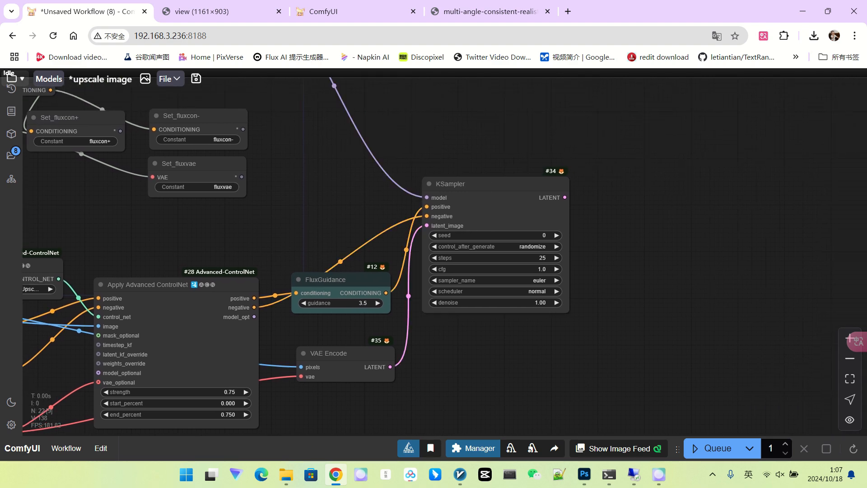
left_click_drag(564, 197, 628, 198)
left_click(646, 269)
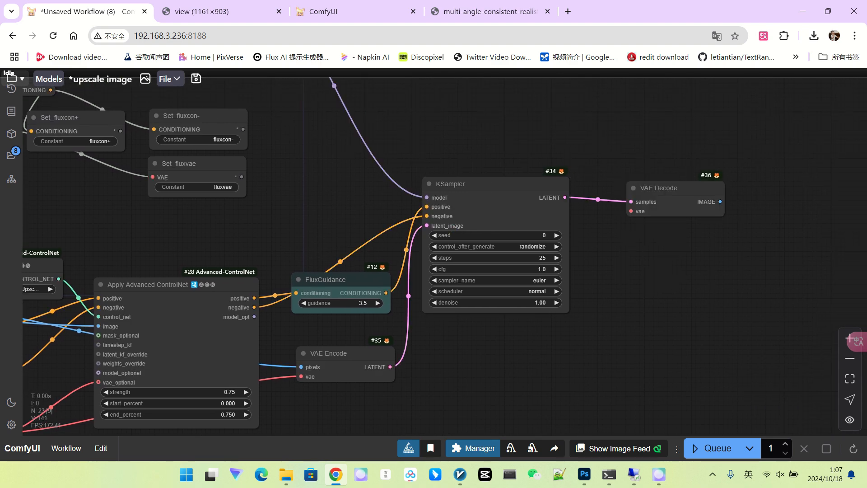
scroll(381, 374, "down", 3)
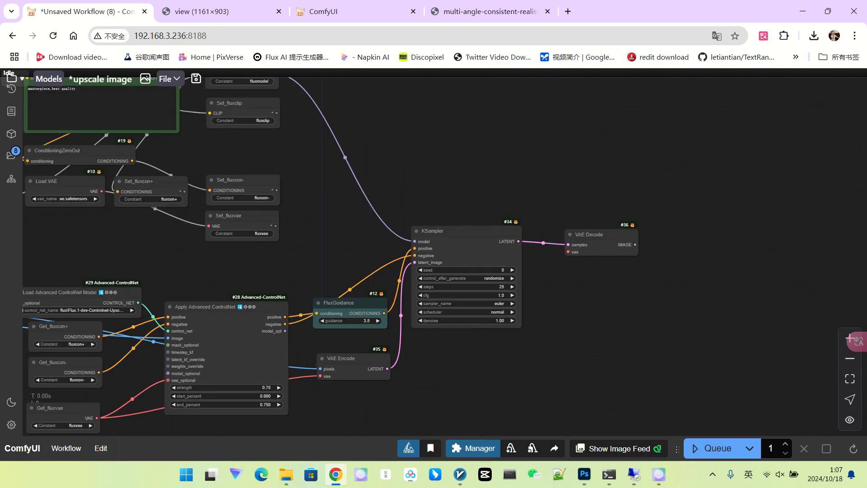
left_click_drag(96, 417, 568, 252)
Add a Preview Image node to VAE Decode's image output and queue the workflow.
left_click_drag(587, 280, 483, 287)
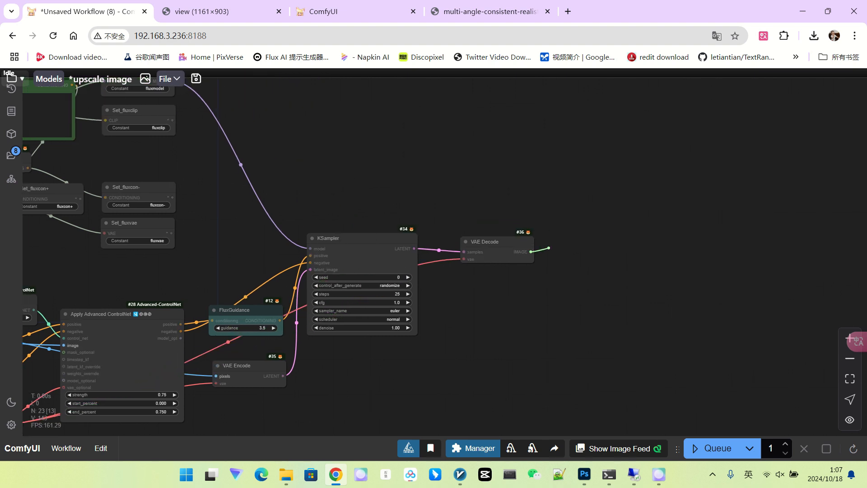
left_click_drag(530, 252, 581, 244)
left_click(587, 330)
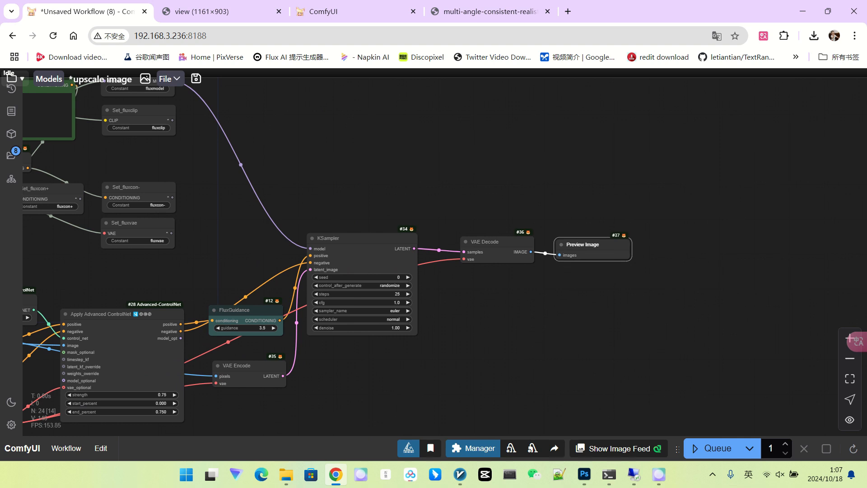
left_click(714, 448)
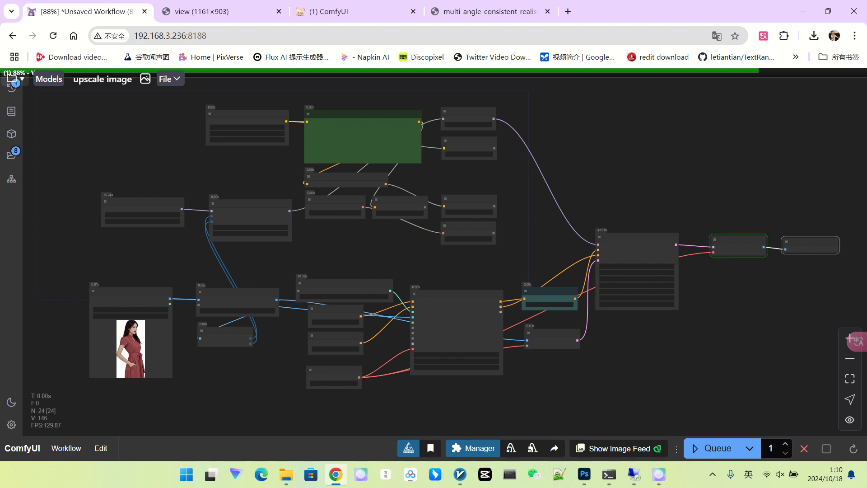
Examine the face, hair and dress details of the upscaled portrait in the Preview Image node.
scroll(497, 253, "down", 5)
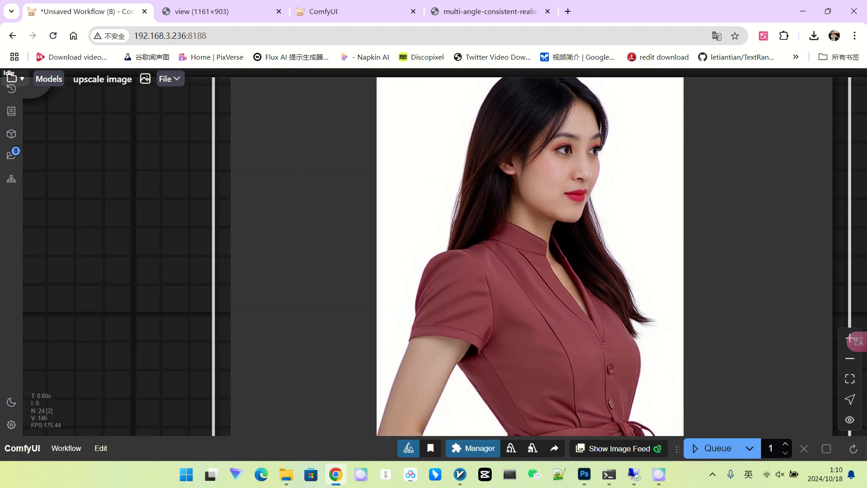
scroll(601, 253, "down", 1)
scroll(591, 163, "up", 4)
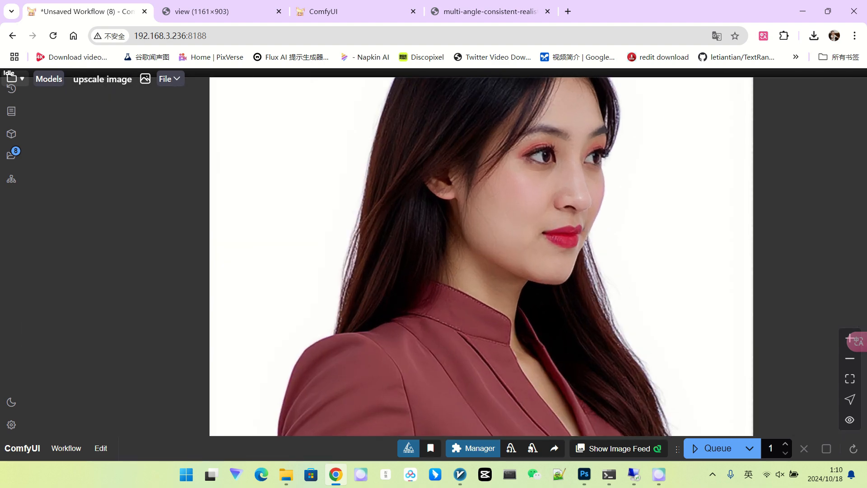
scroll(564, 189, "down", 5)
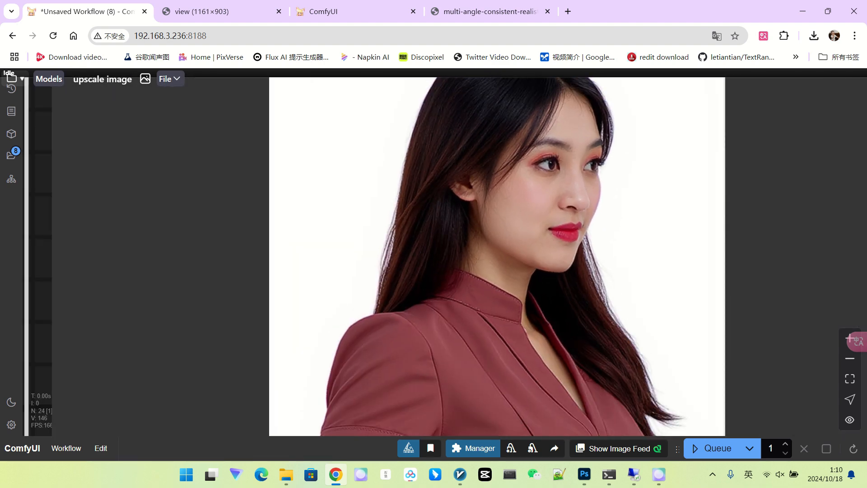
scroll(294, 296, "down", 2)
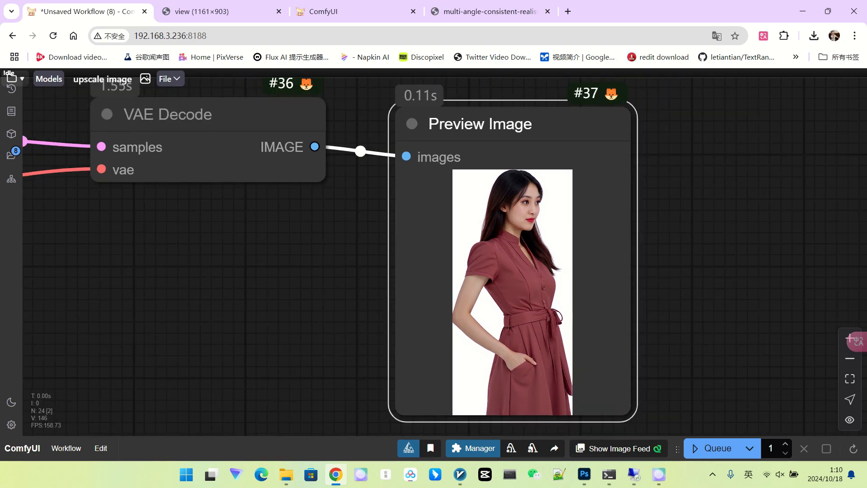
Move the Load Diffusion Model node up to free space between it and Load Image.
left_click_drag(295, 296, 660, 260)
scroll(552, 267, "down", 4)
scroll(659, 260, "down", 10)
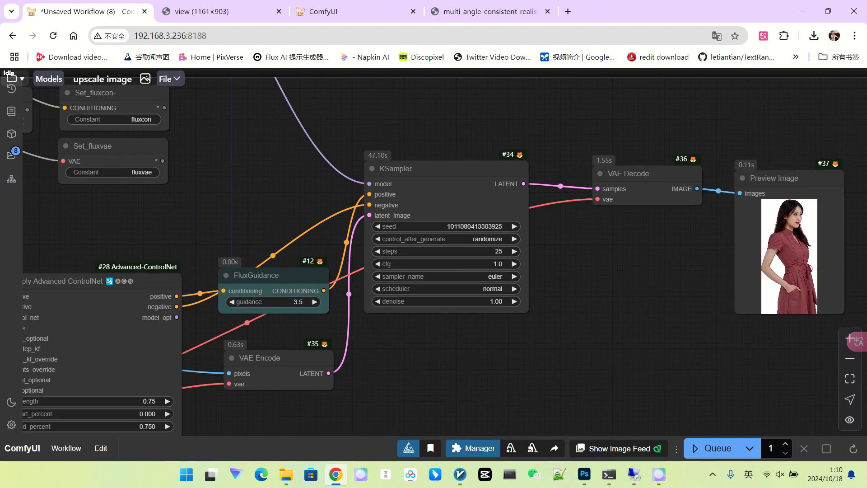
left_click_drag(225, 239, 563, 251)
scroll(298, 210, "up", 8)
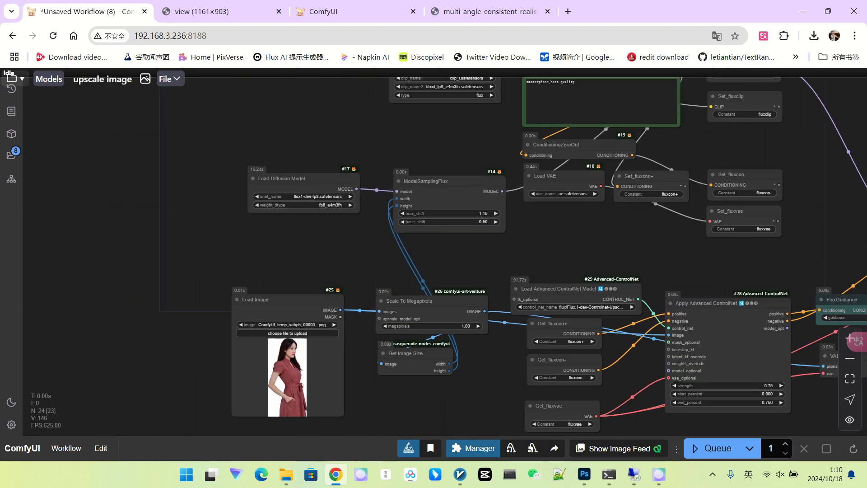
left_click_drag(270, 153, 256, 121)
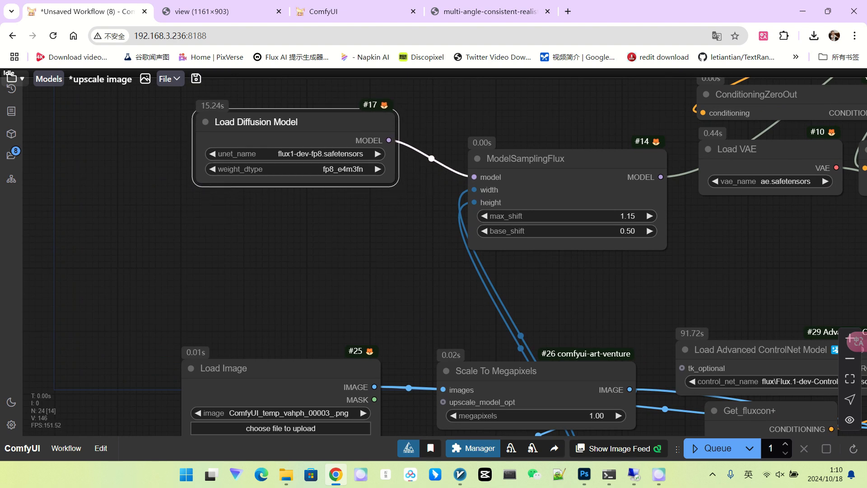
left_click_drag(316, 262, 328, 252)
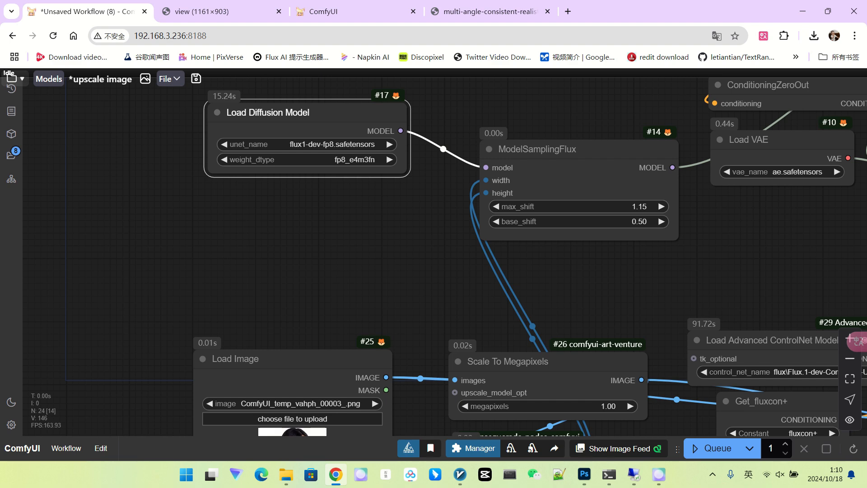
Add a LoraLoaderModelOnly node below Load Diffusion Model and feed its model input from that loader.
double_click(328, 253)
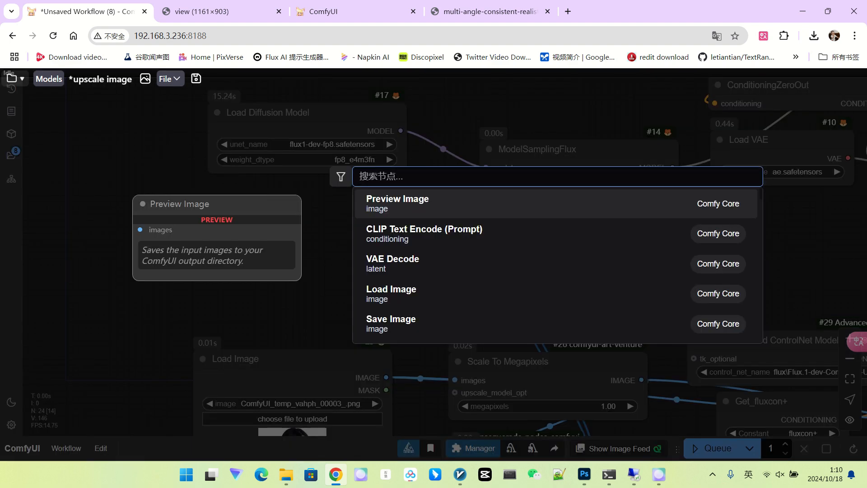
type("lora")
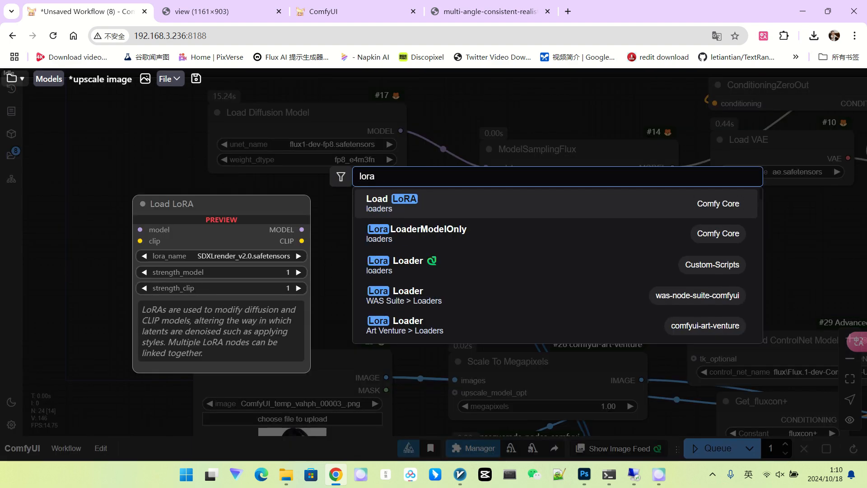
key("Down")
key("Return")
left_click_drag(394, 198, 337, 188)
Use the flux\Flux_小红书真实风格 LoRA in the new loader and set its strength_model to 0.8.
left_click(338, 221)
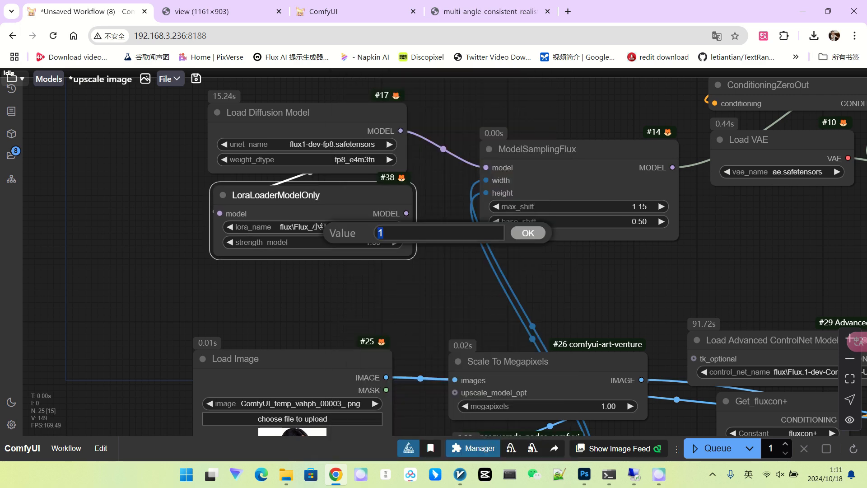
type("0.8")
key("Return")
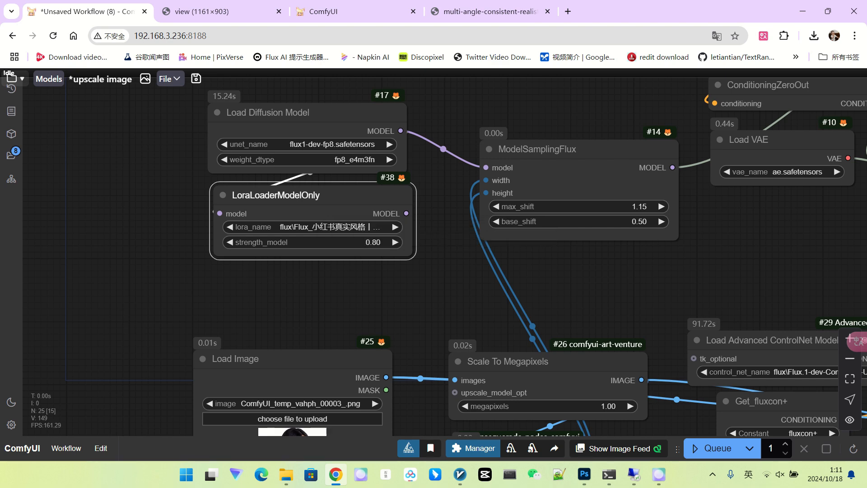
Duplicate the LoRA loader directly below the first one and select a customtrain\ganlossv4 LoRA in the copy.
mouse_move(316, 195)
left_mouse_down("alt")
mouse_move(297, 267)
mouse_move(304, 271)
left_mouse_up("alt")
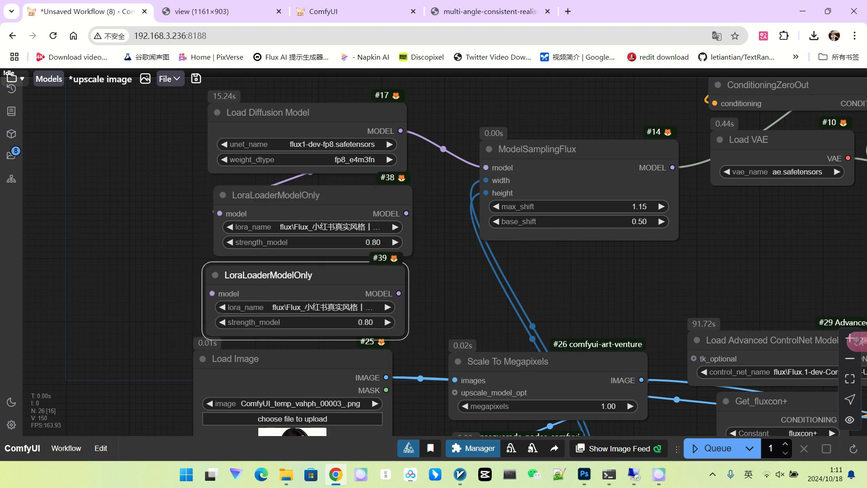
left_click(334, 308)
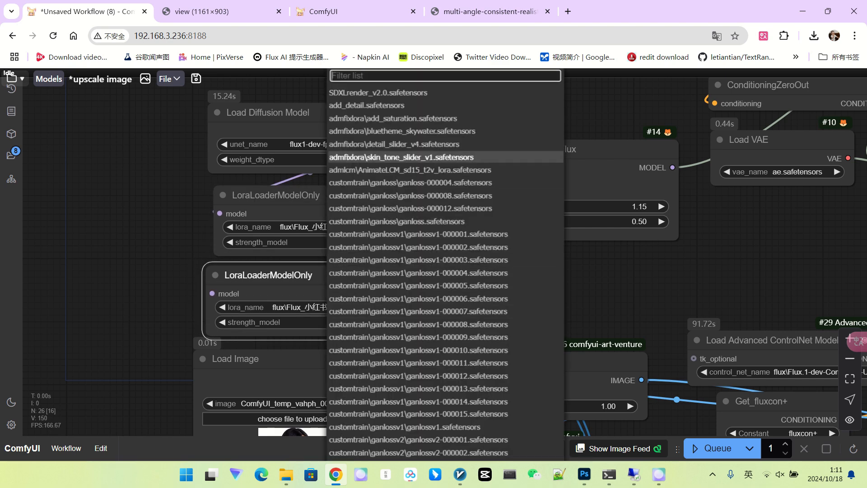
type("ganlossv4")
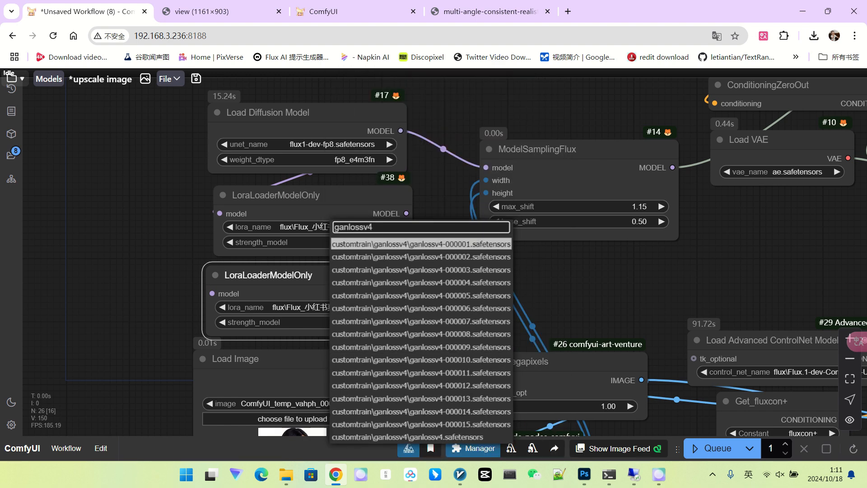
key("Return")
Set the ganlossv4 LoRA loader's strength_model to 0.6.
left_click(316, 322)
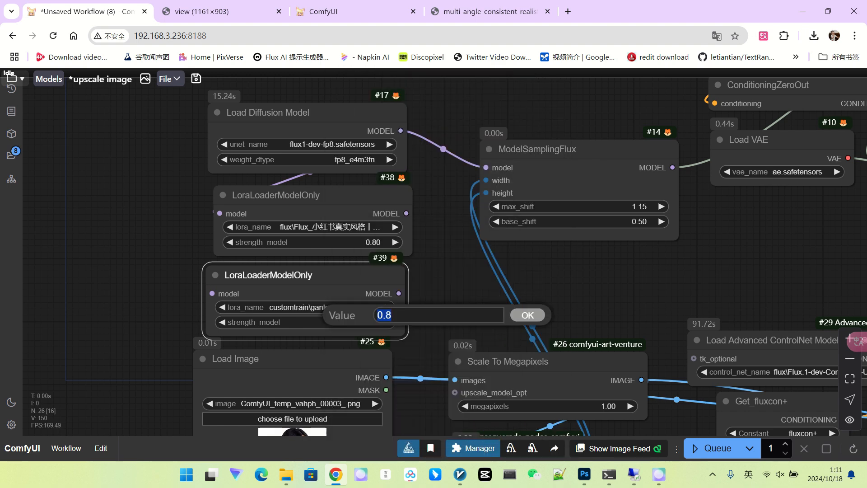
key("BackSpace")
key("BackSpace")
type(".6")
key("Return")
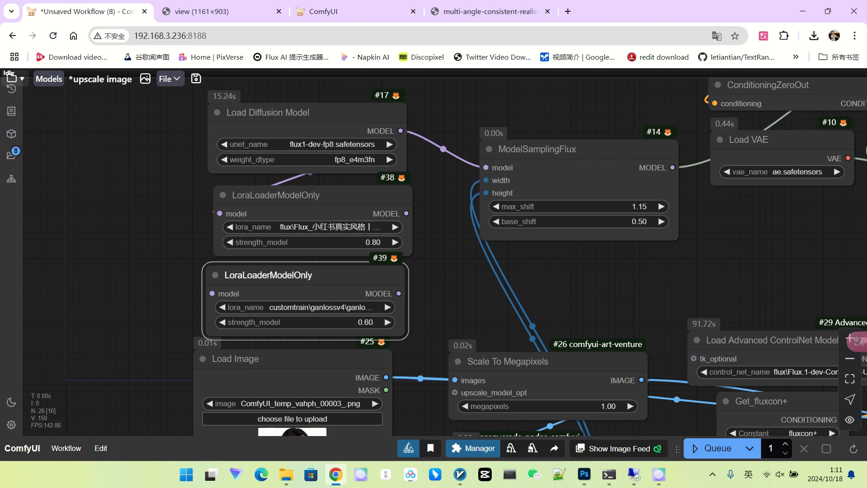
Connect the ganlossv4 LoRA loader's MODEL output to ModelSamplingFlux's model input.
left_click_drag(398, 293, 489, 158)
scroll(727, 280, "down", 3)
left_click_drag(727, 280, 429, 199)
scroll(429, 199, "down", 2)
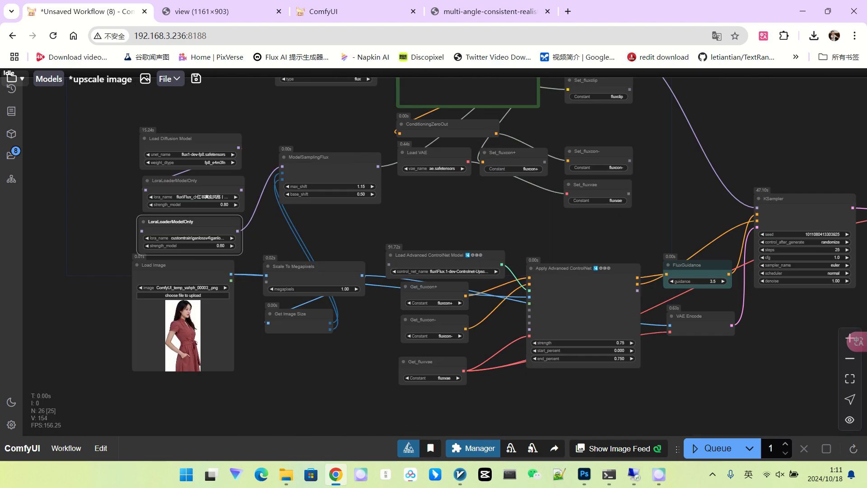
scroll(745, 321, "up", 3)
left_click_drag(722, 271, 452, 271)
scroll(571, 235, "up", 5)
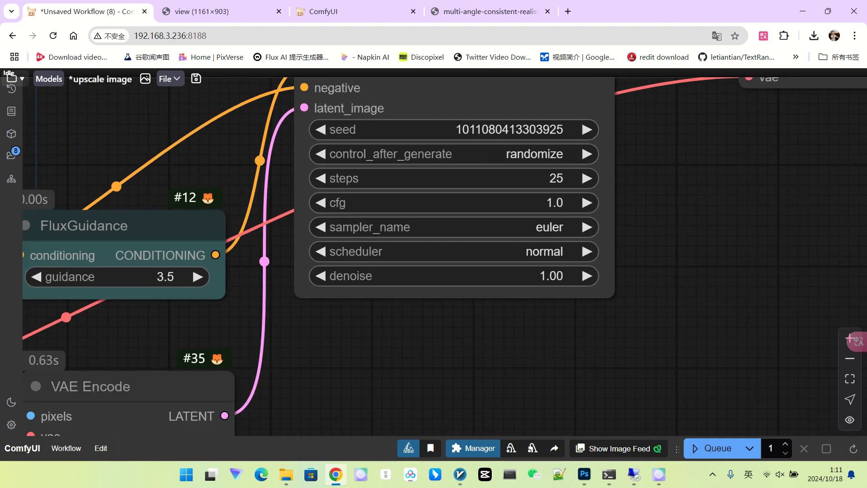
Set the KSampler's sampler_name to deis and its scheduler to beta.
left_click(512, 226)
scroll(564, 316, "down", 2)
left_click(542, 418)
left_click(519, 251)
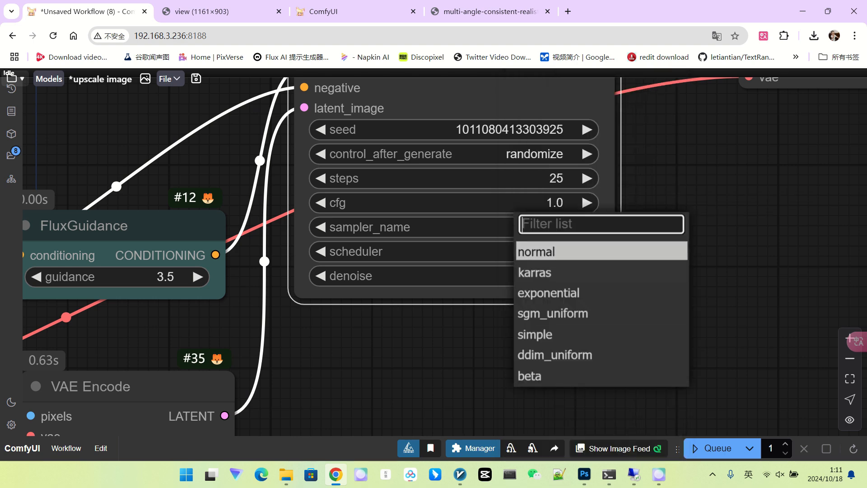
left_click(529, 375)
Queue the upscale workflow with the two LoRAs and the changed sampler settings.
key(".")
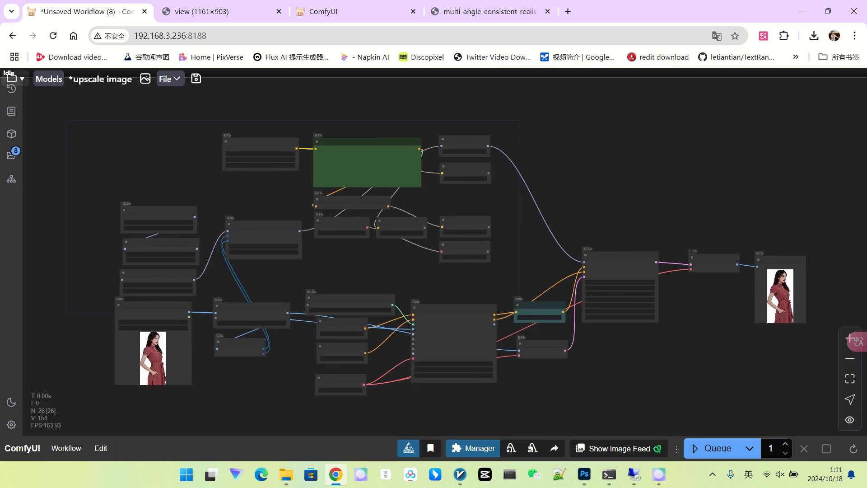
left_click_drag(632, 190, 604, 166)
left_click(717, 448)
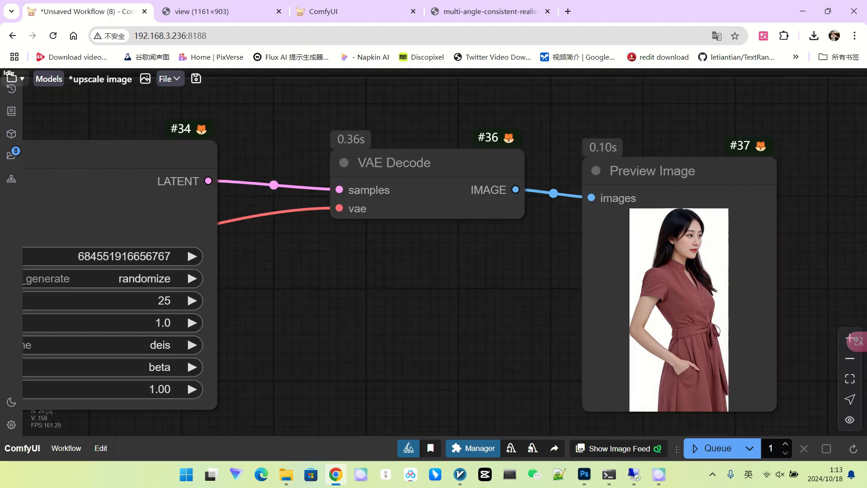
Examine the upscaled woman's face and dress in Preview Image, and review the whole upscale node graph.
scroll(701, 241, "up", 10)
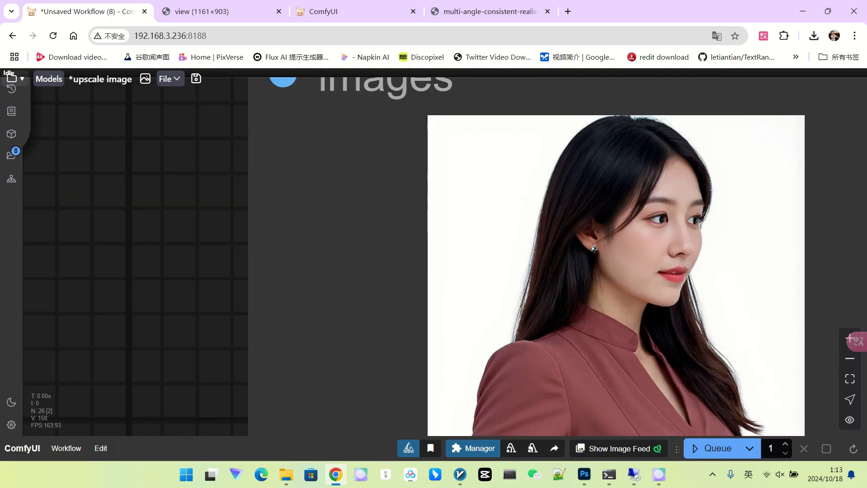
scroll(707, 248, "down", 8)
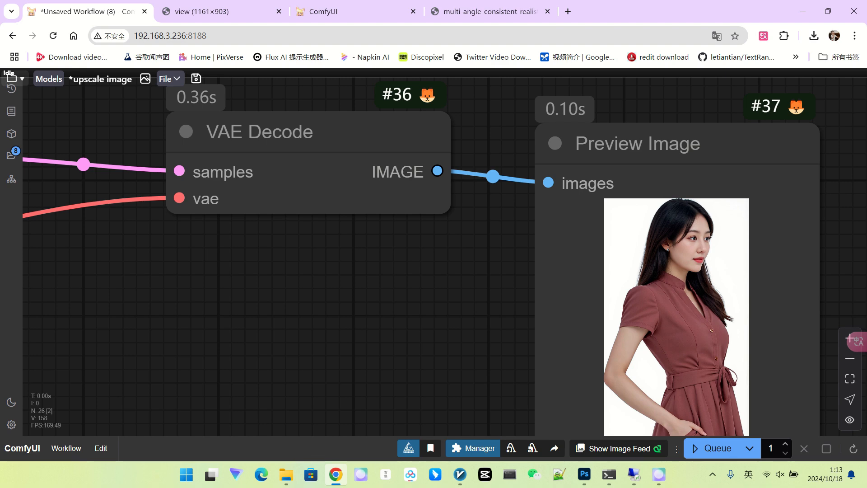
scroll(817, 232, "down", 10)
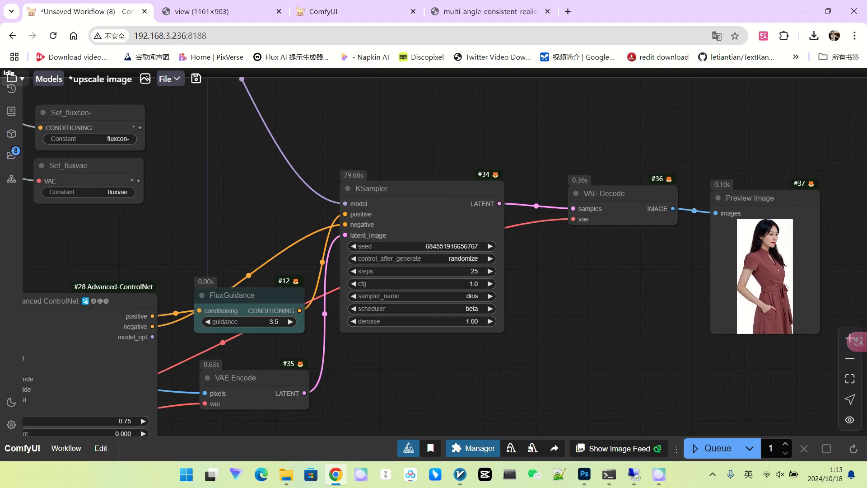
left_click_drag(598, 327, 697, 293)
scroll(698, 293, "down", 3)
left_click_drag(599, 350, 751, 334)
scroll(708, 337, "down", 2)
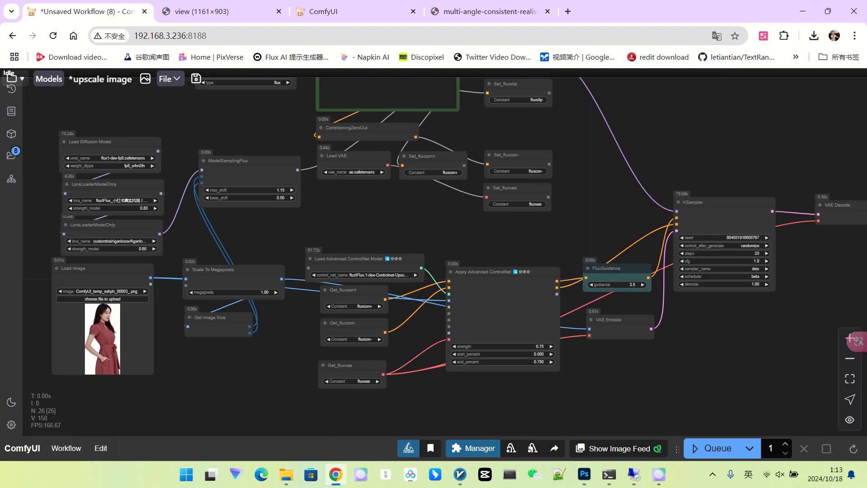
scroll(422, 316, "down", 2)
left_click_drag(423, 317, 362, 315)
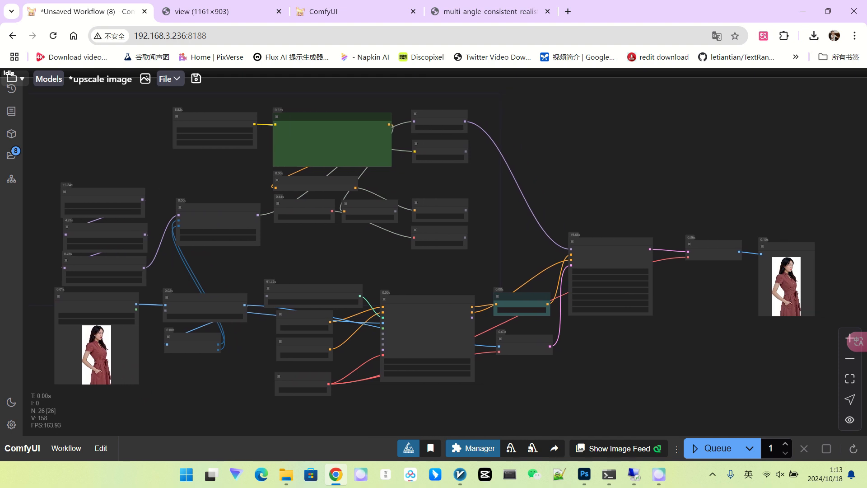